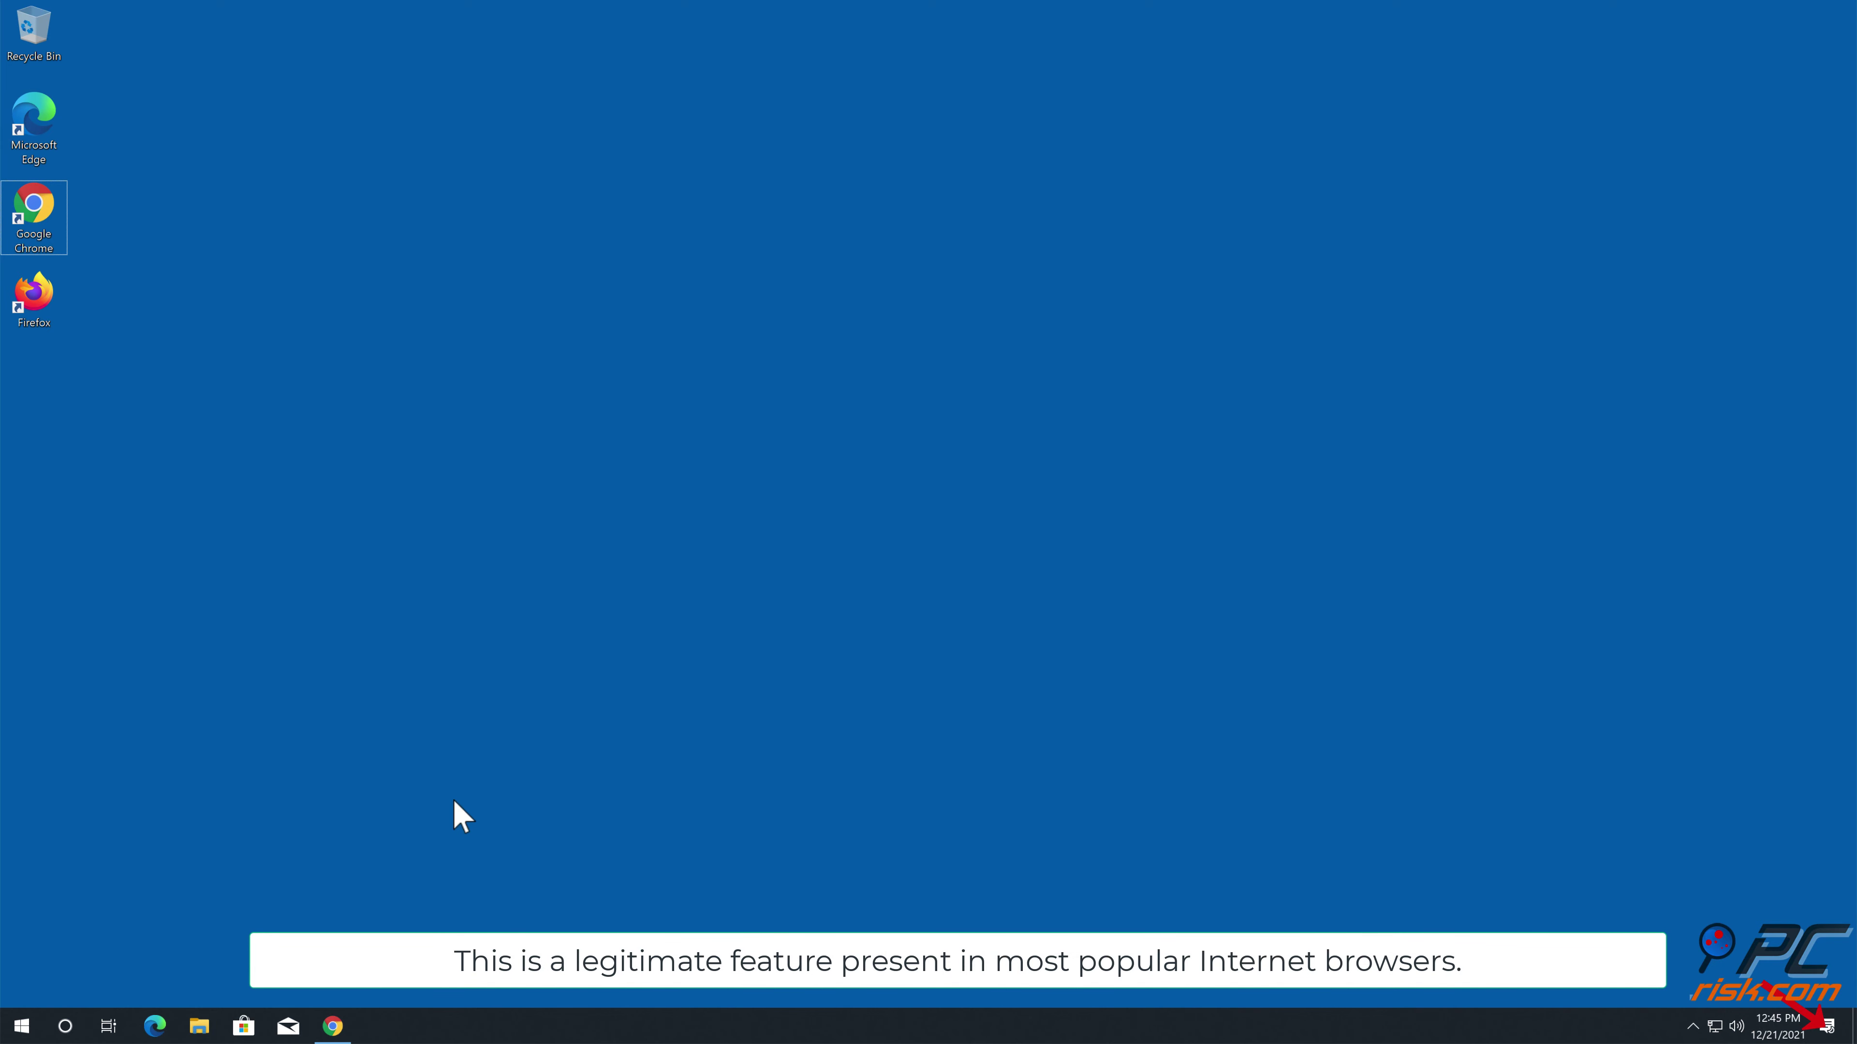
Bring back the video page, accept the 3.sabs-push.xyz notification prompt, and close Chrome.
left_click(332, 1026)
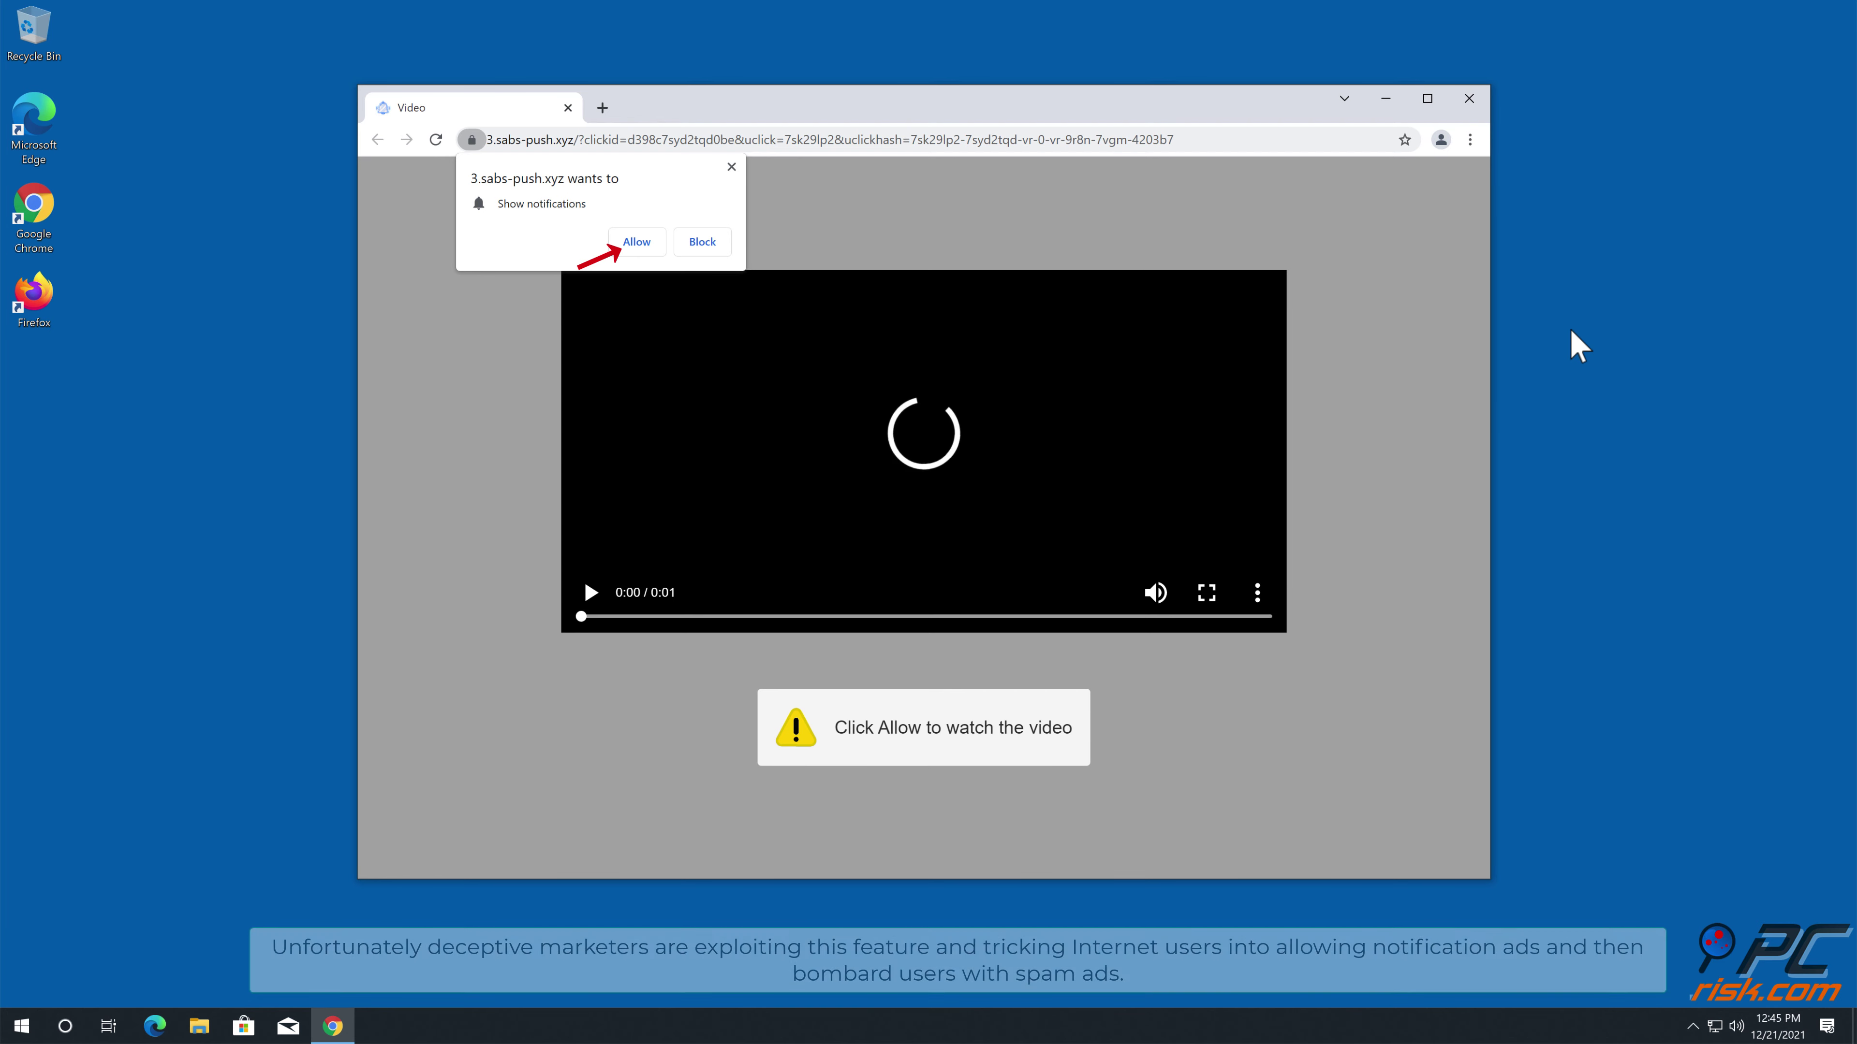
left_click(652, 251)
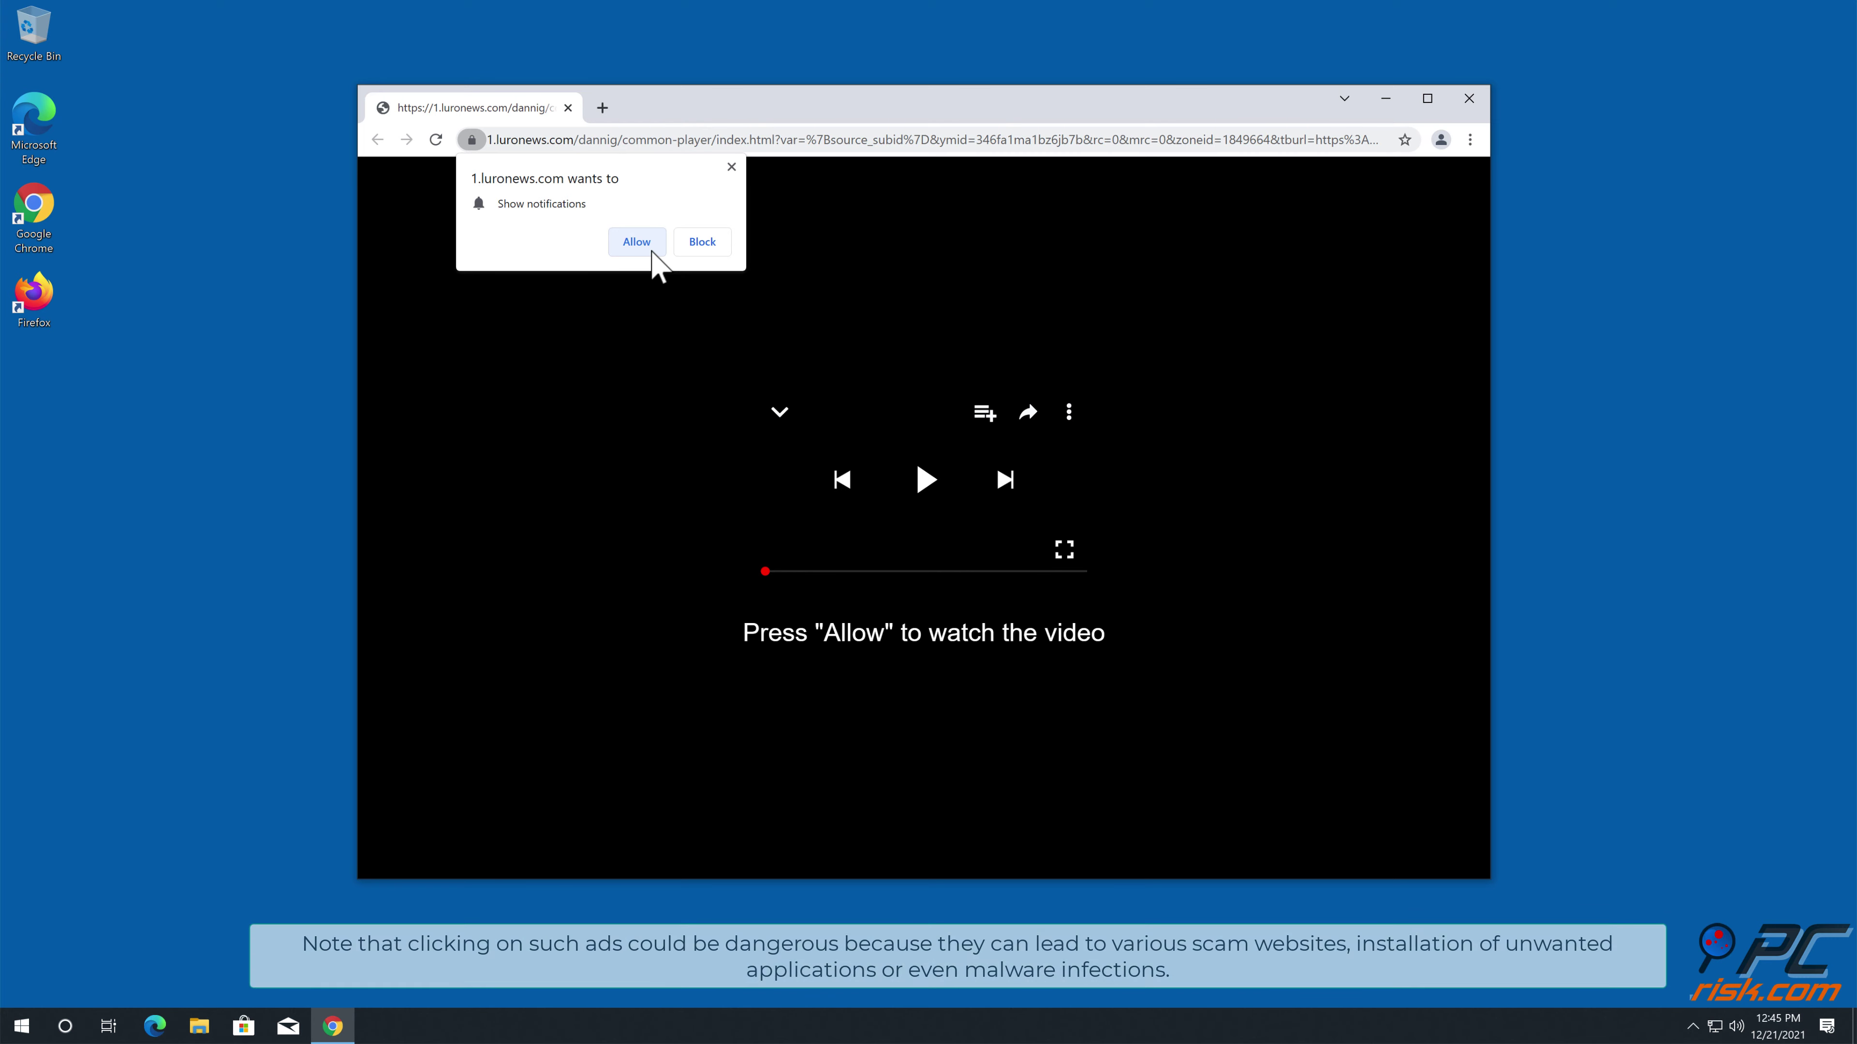
left_click(1468, 98)
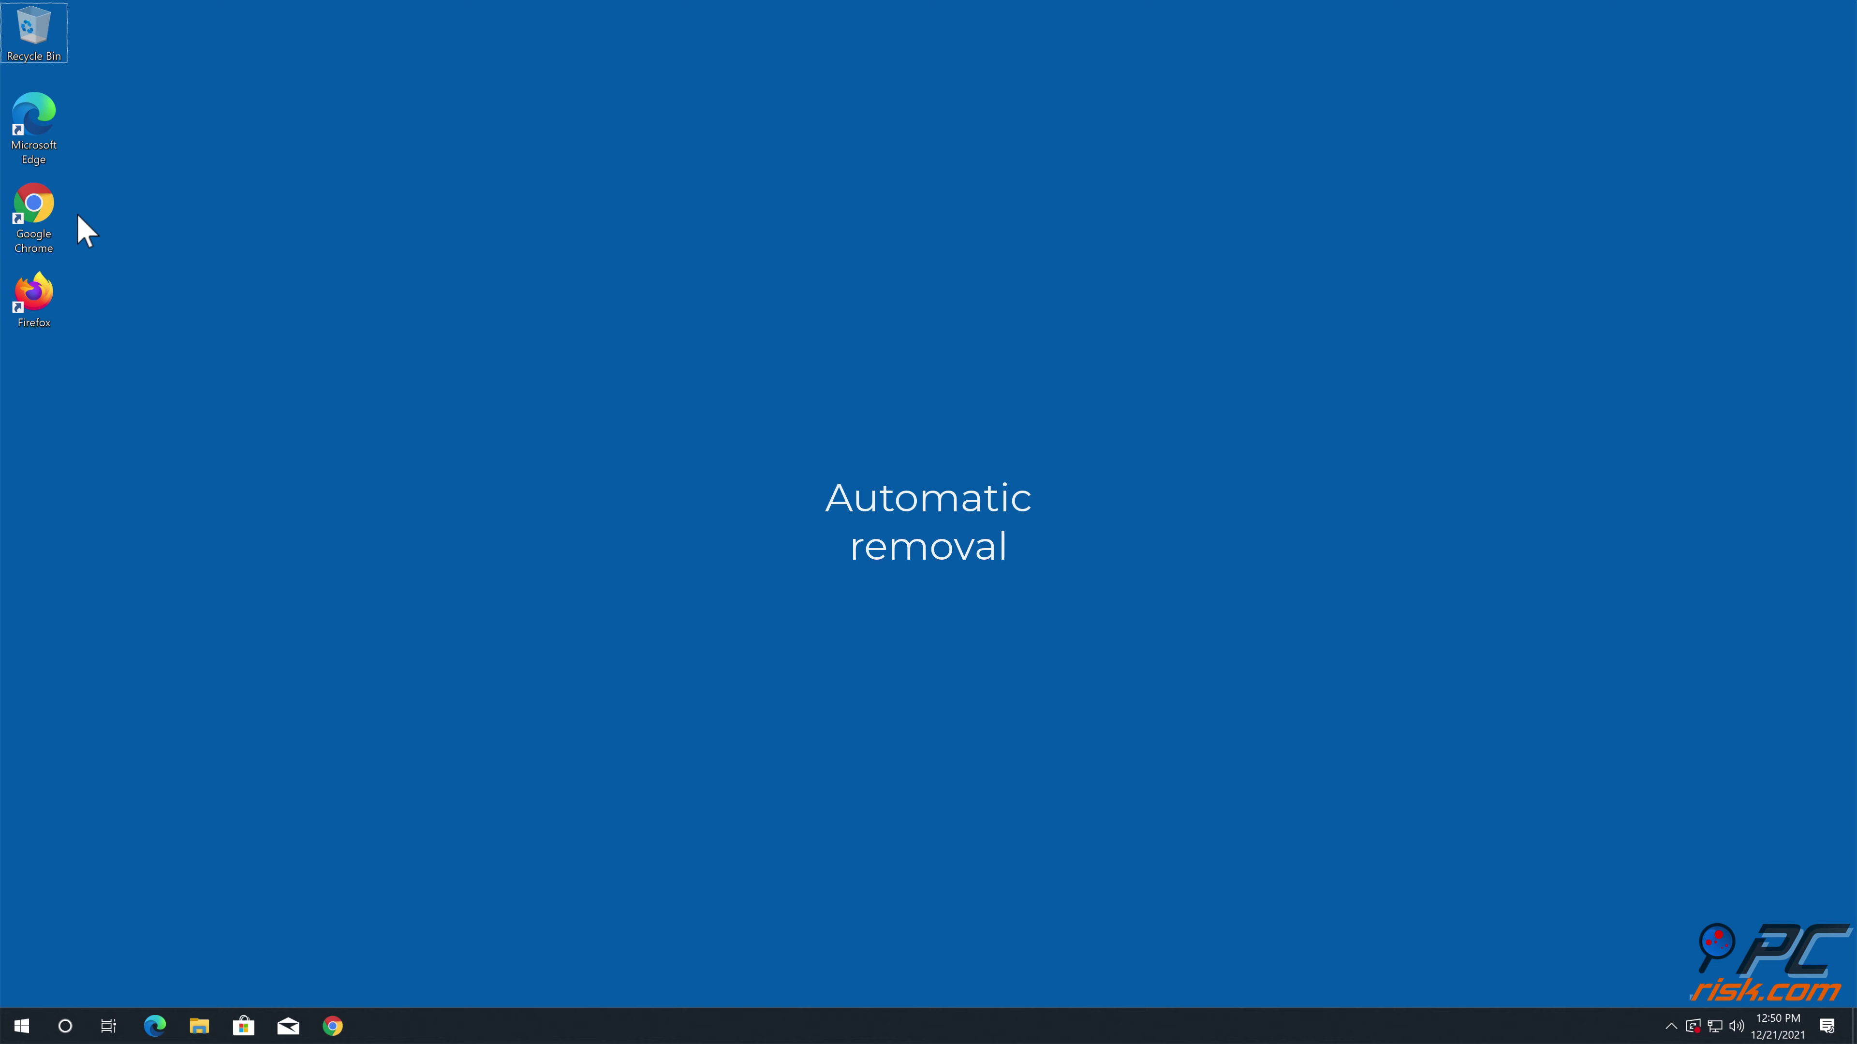
double_click(34, 221)
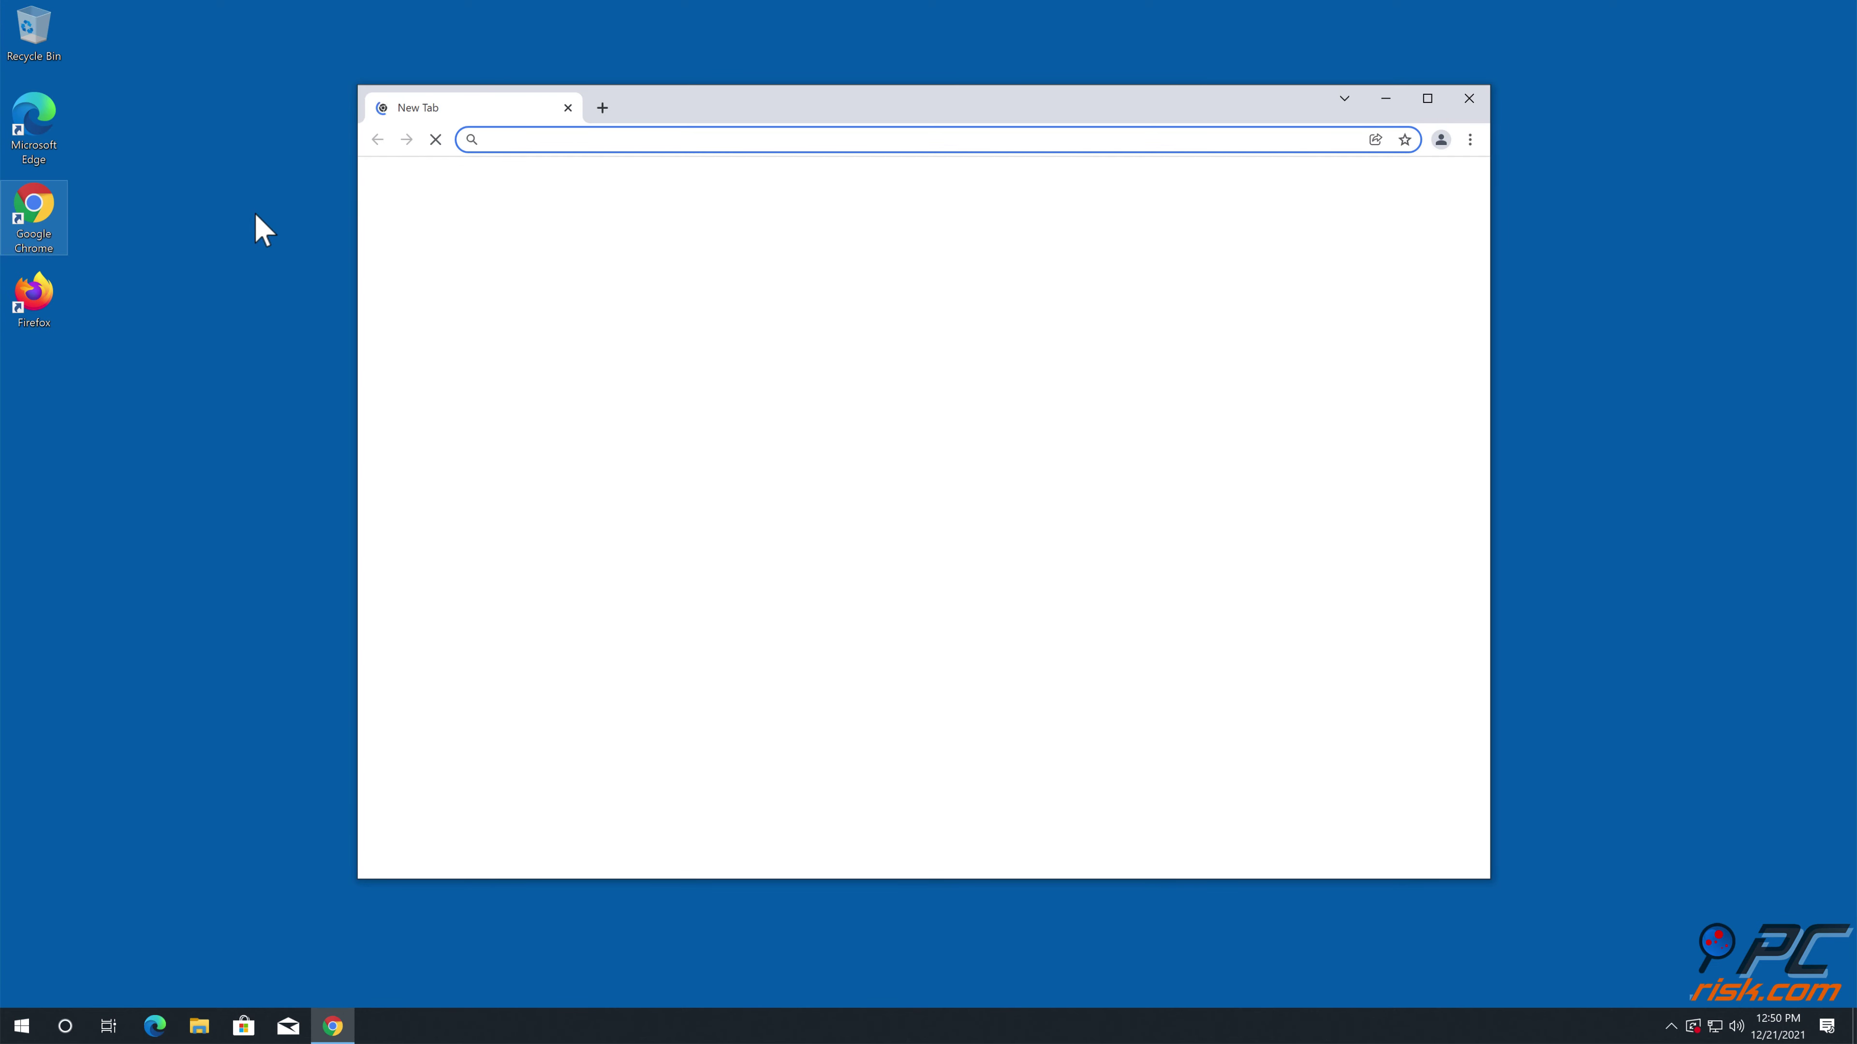
type("www.com")
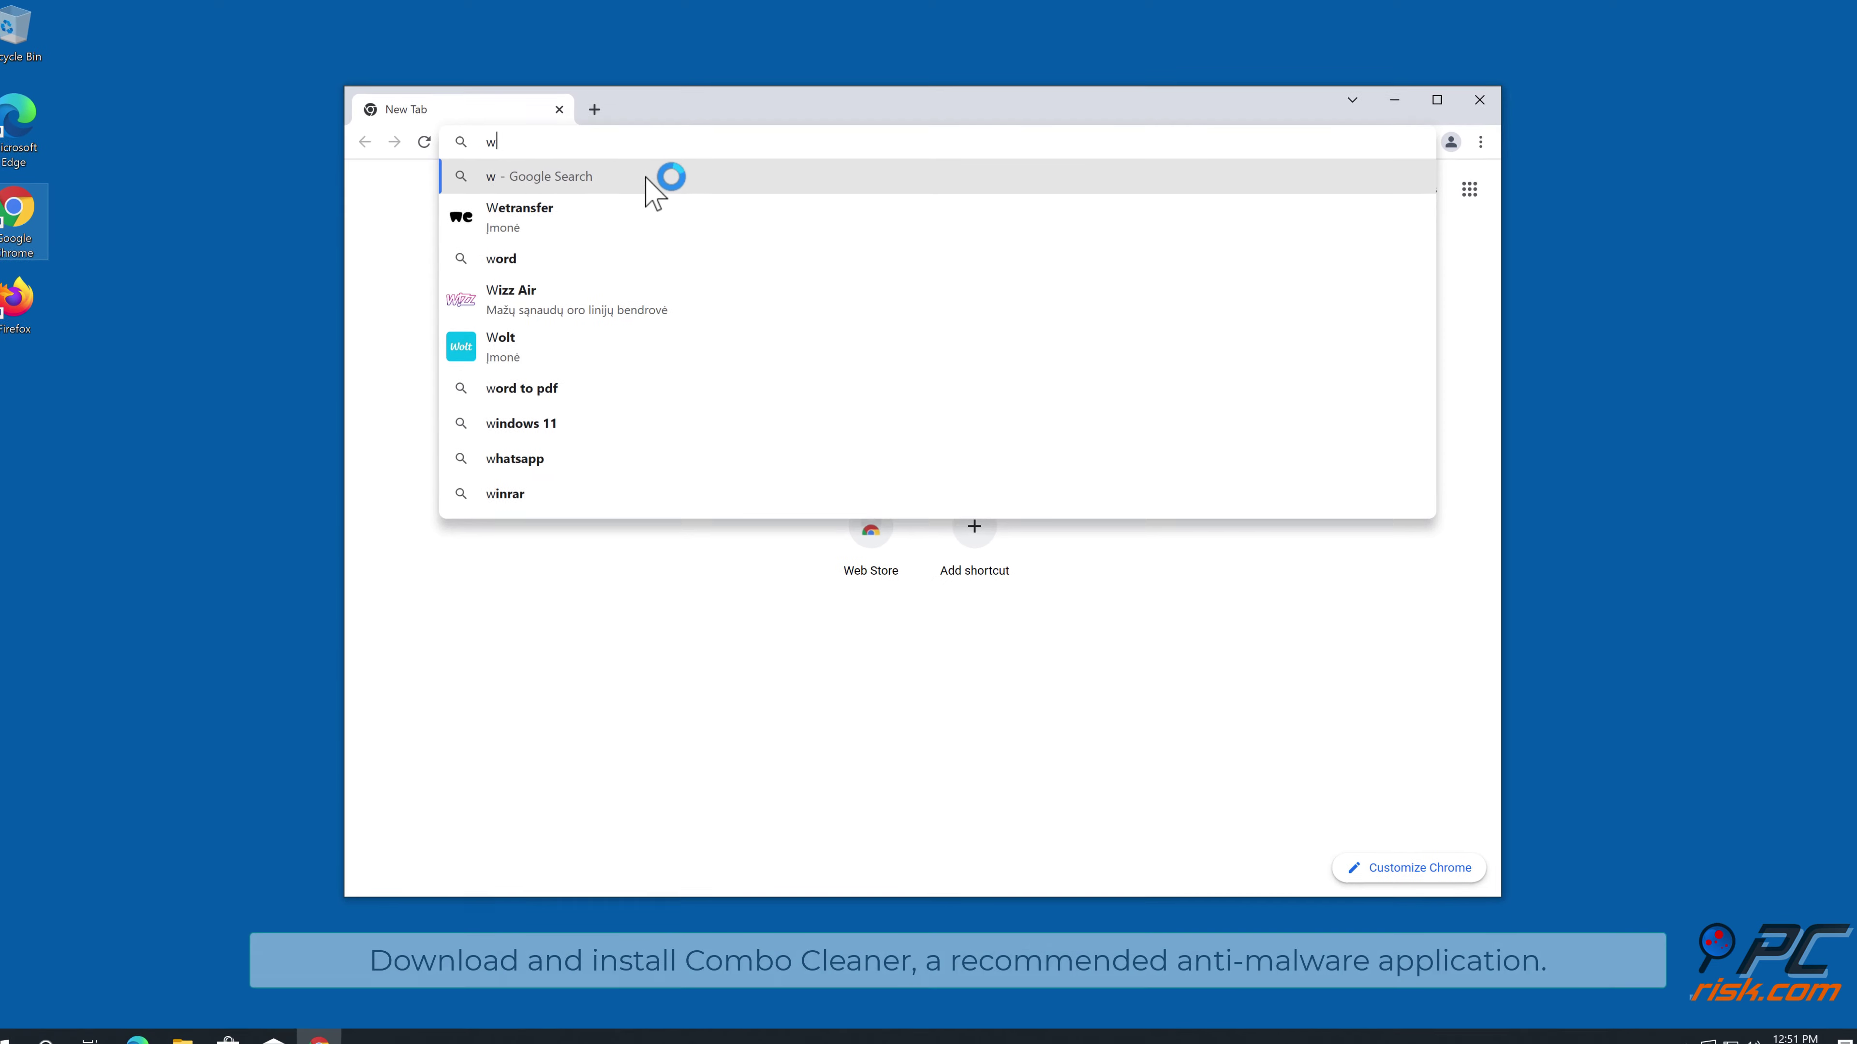
type("bocleaner.")
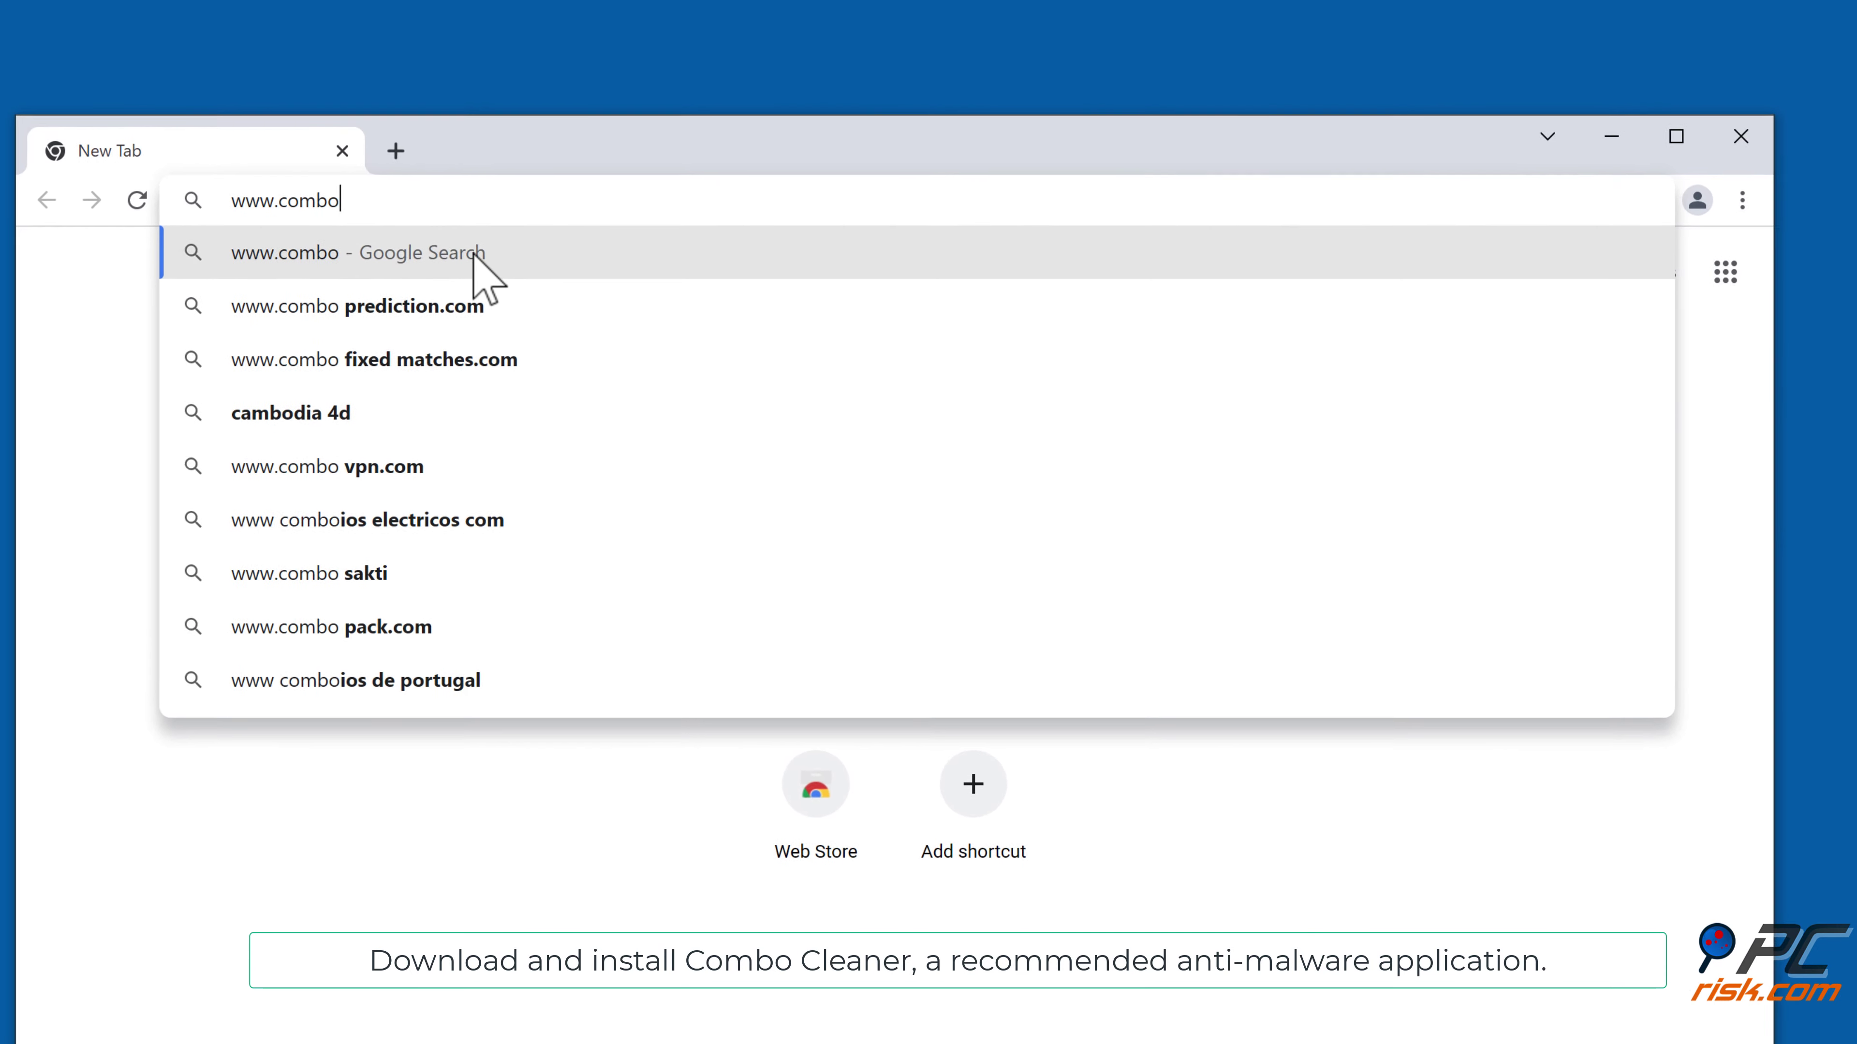
type("com")
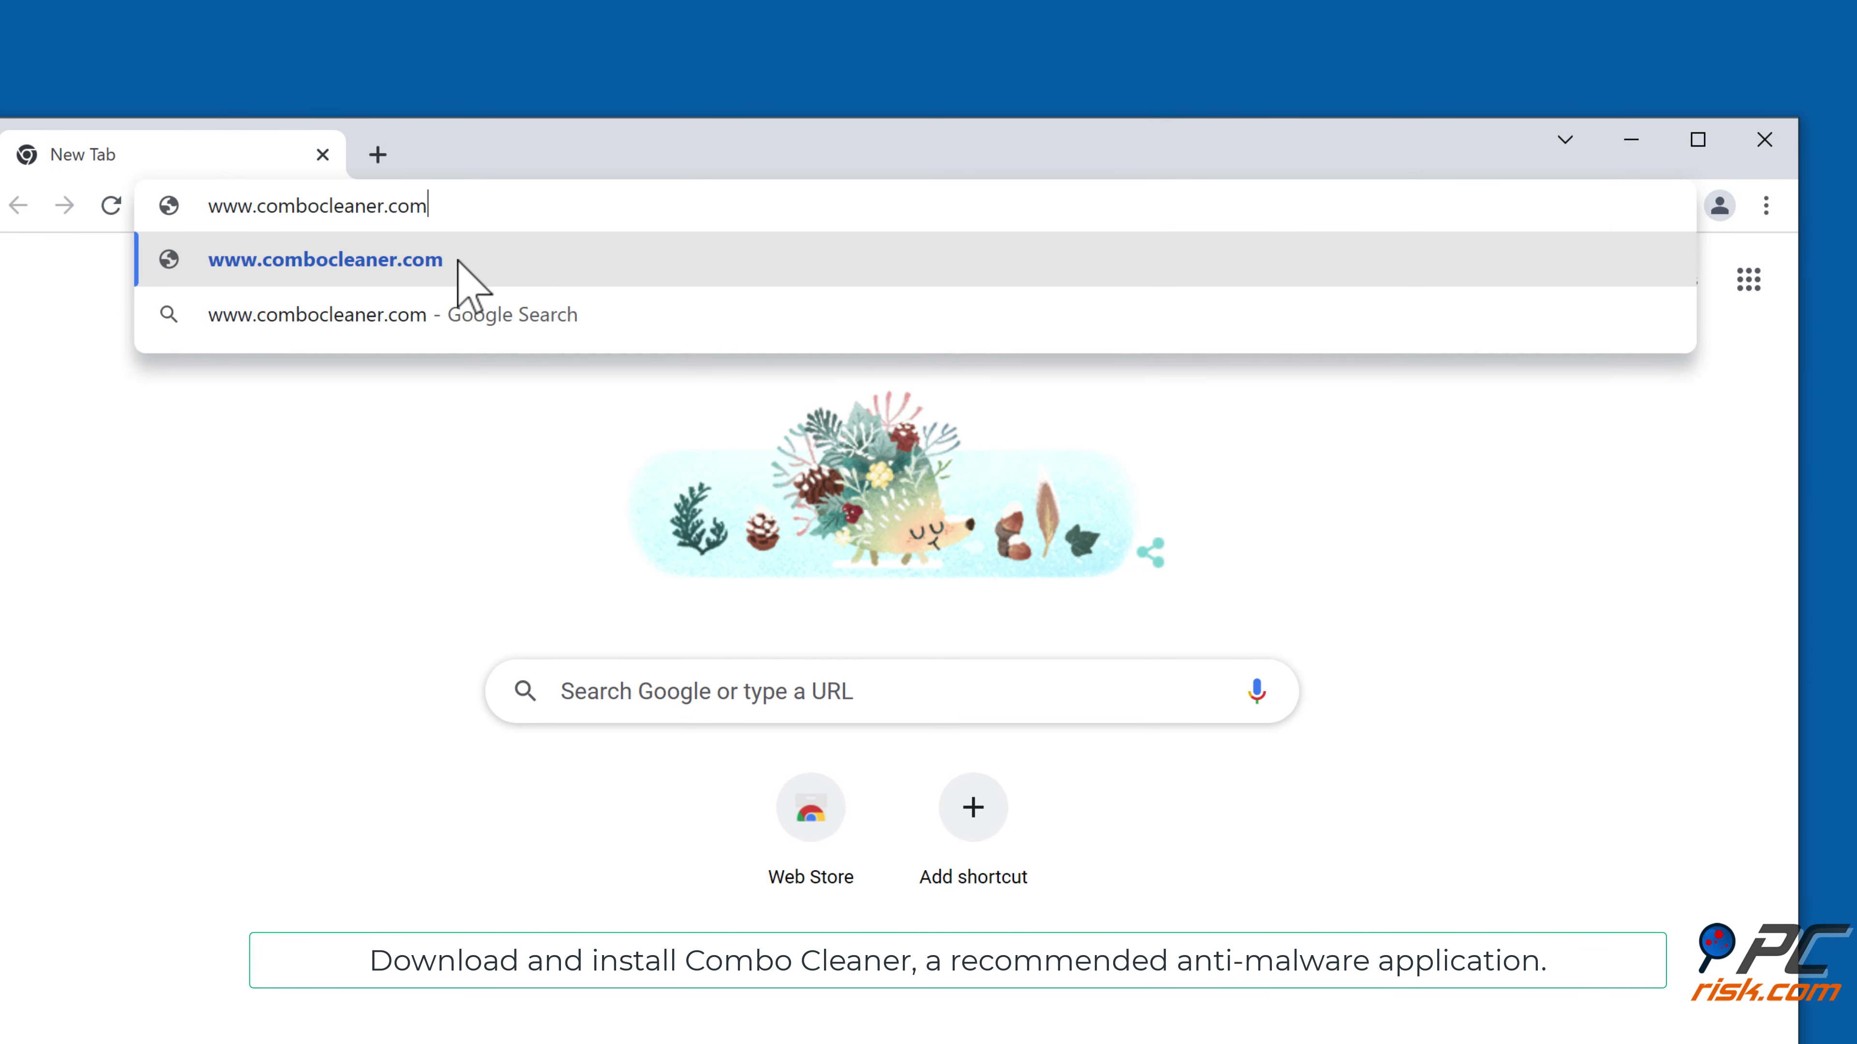
key("Return")
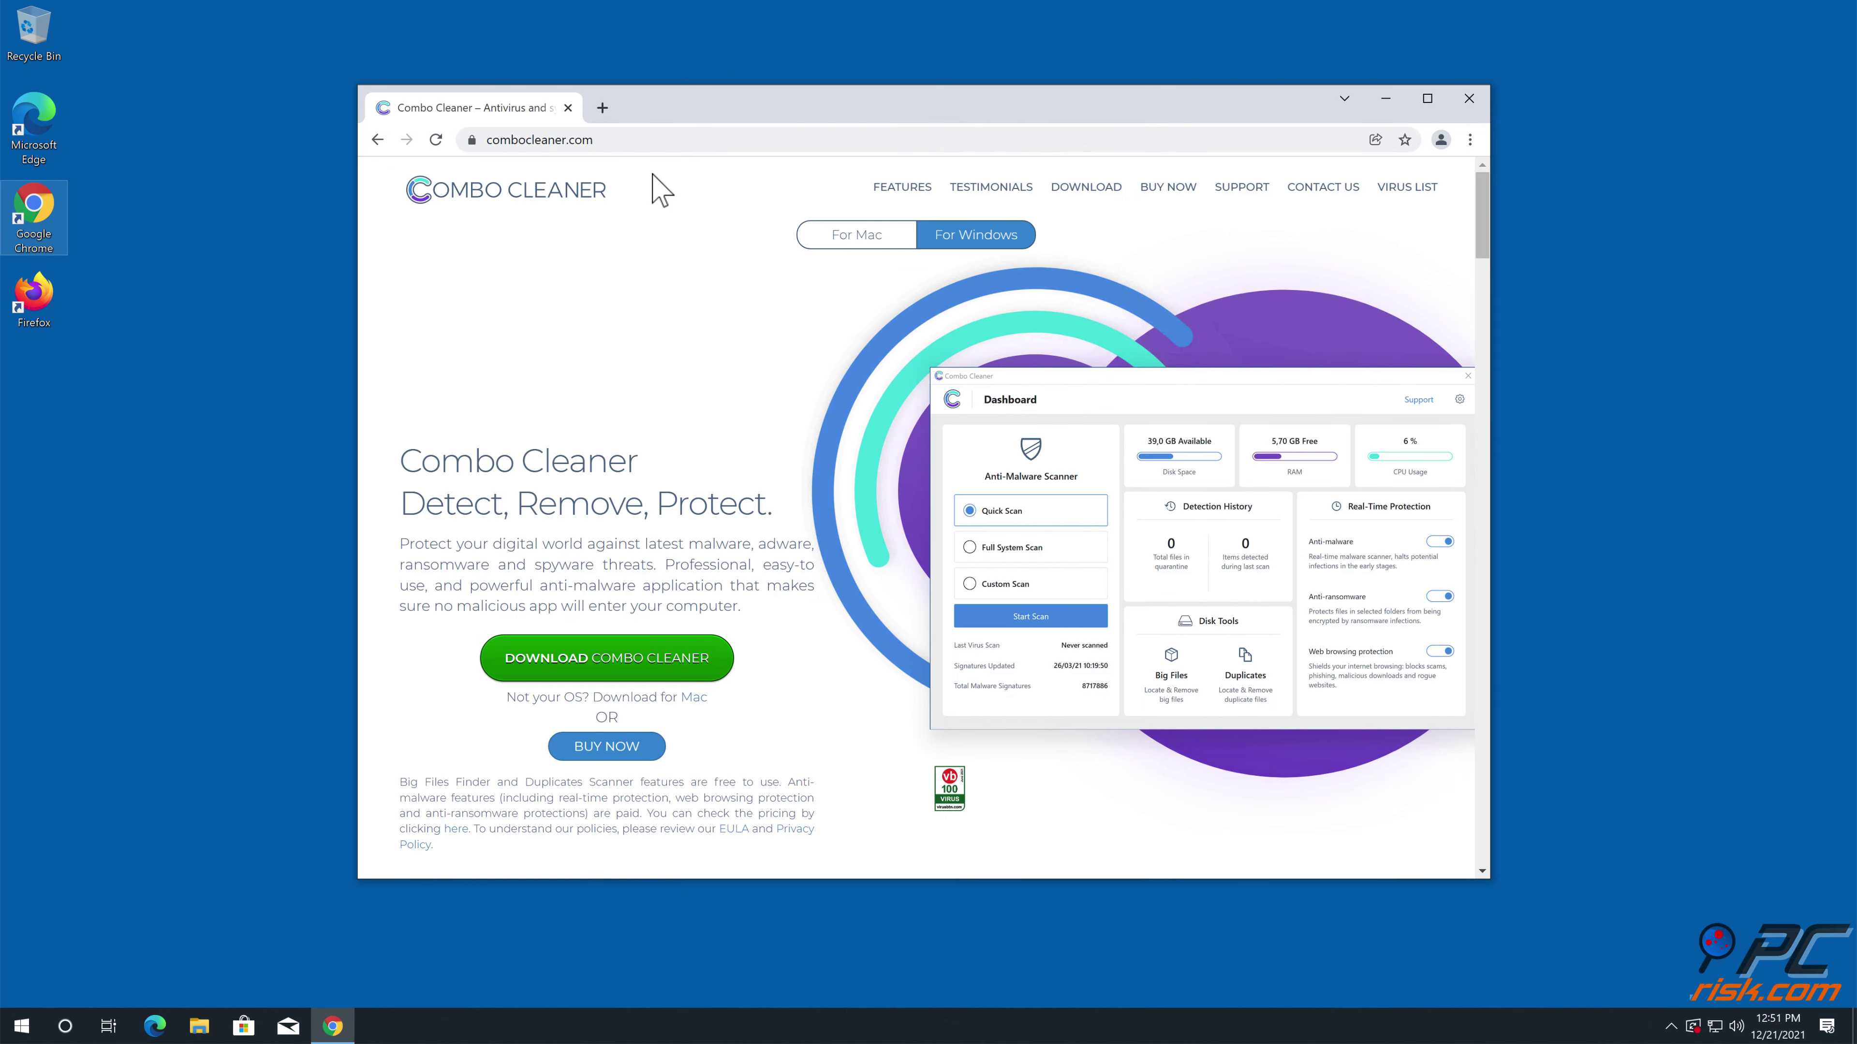
left_click(618, 671)
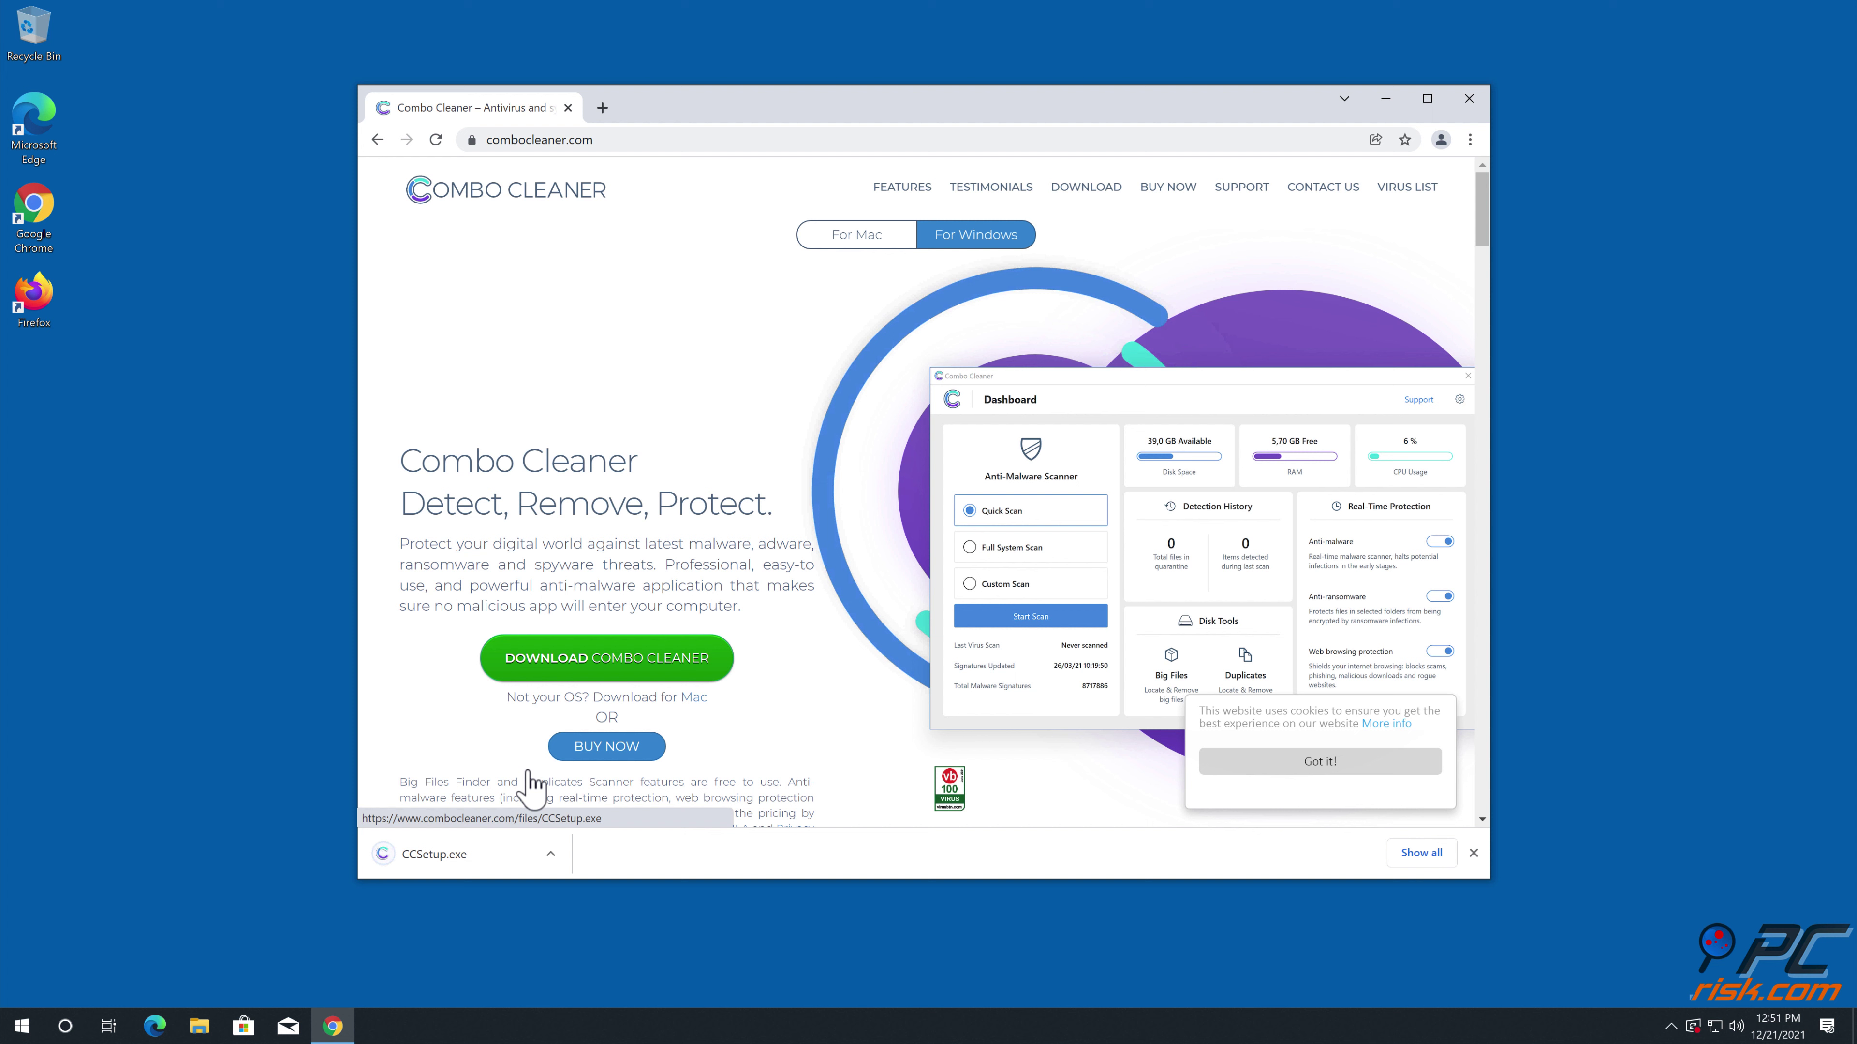
Run CCSetup.exe, approve the UAC prompt, and complete the Combo Cleaner installation.
left_click(490, 852)
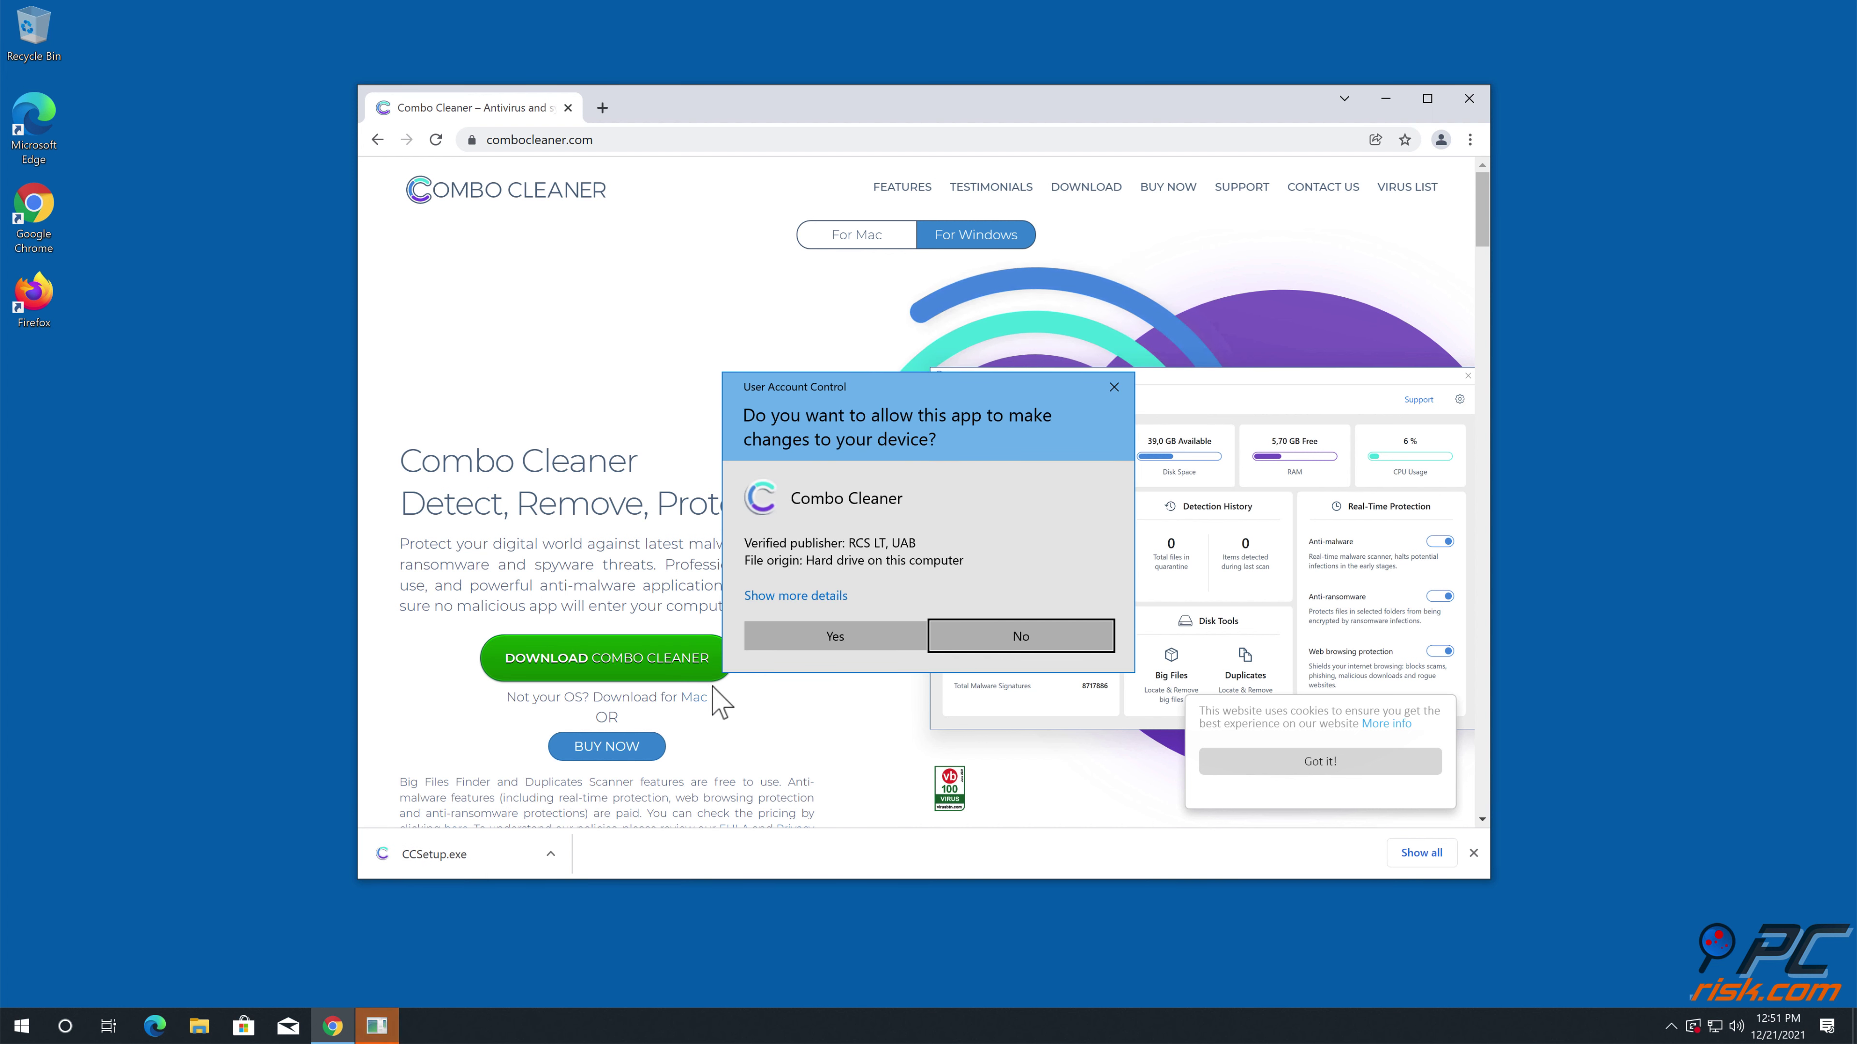
left_click(837, 642)
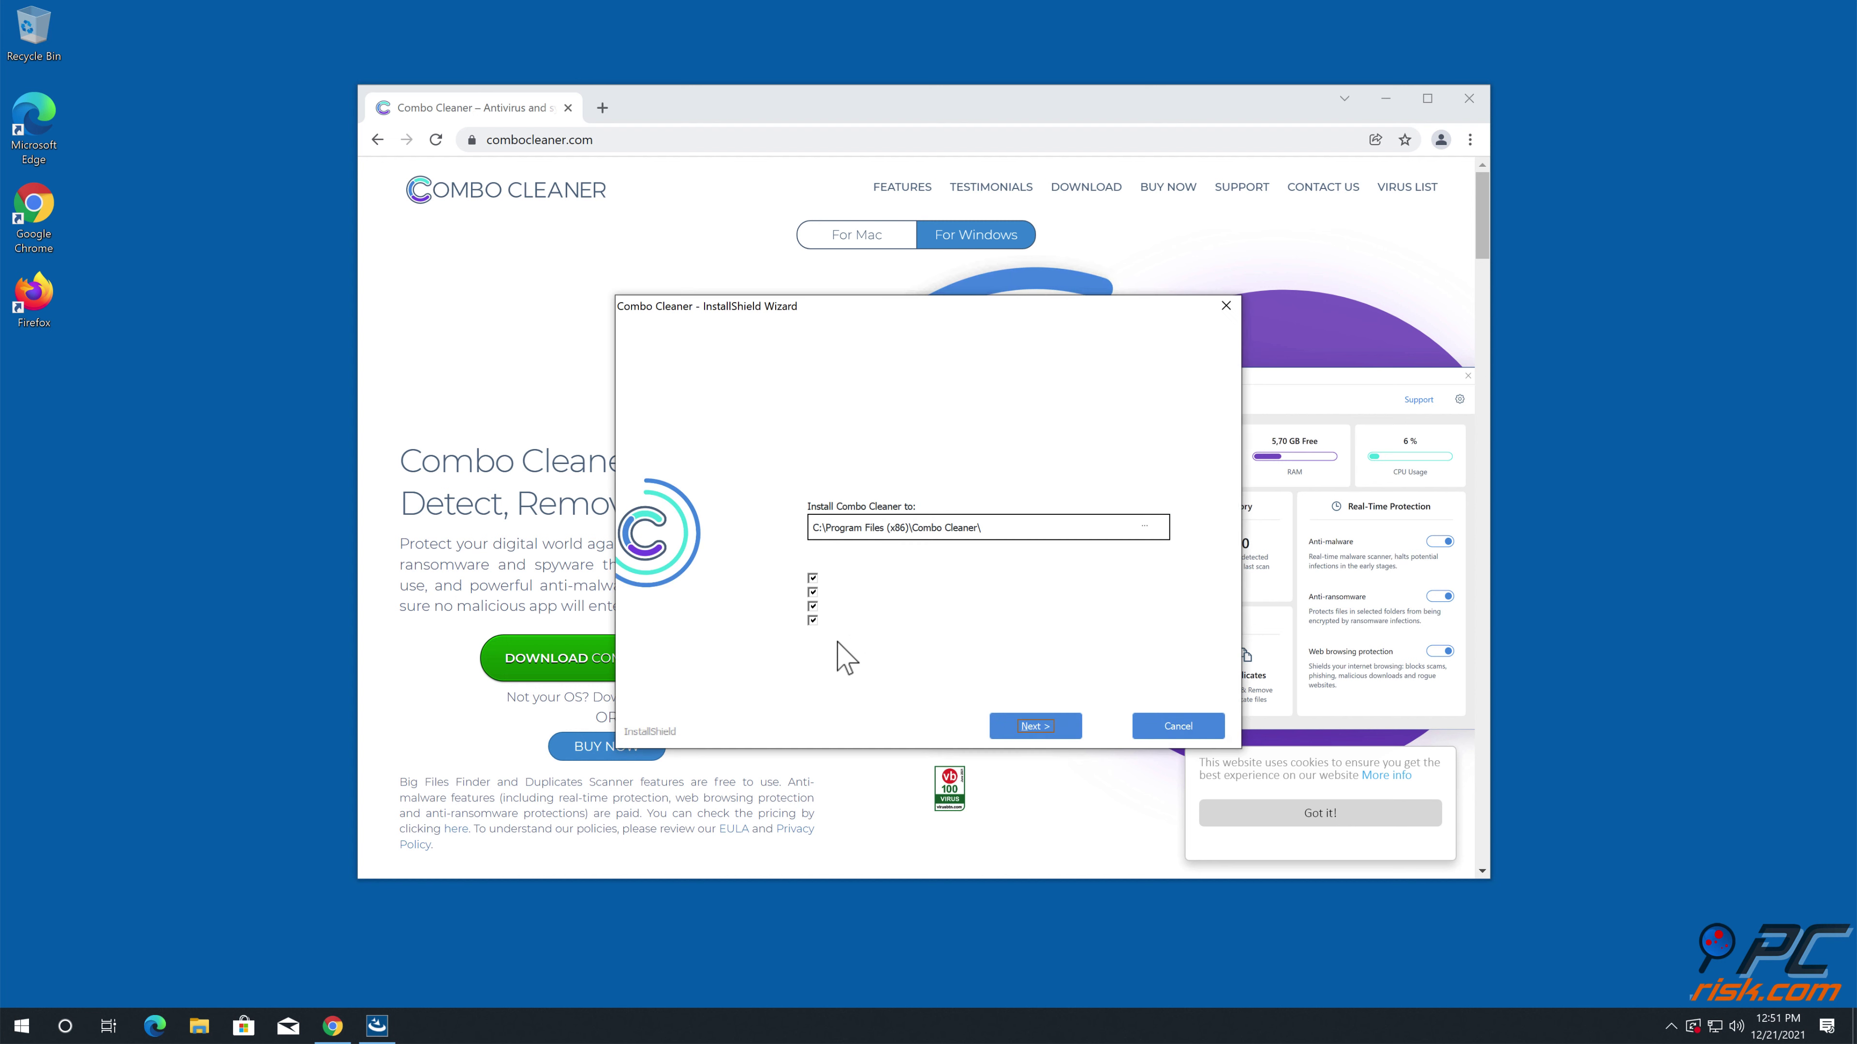
left_click(1024, 725)
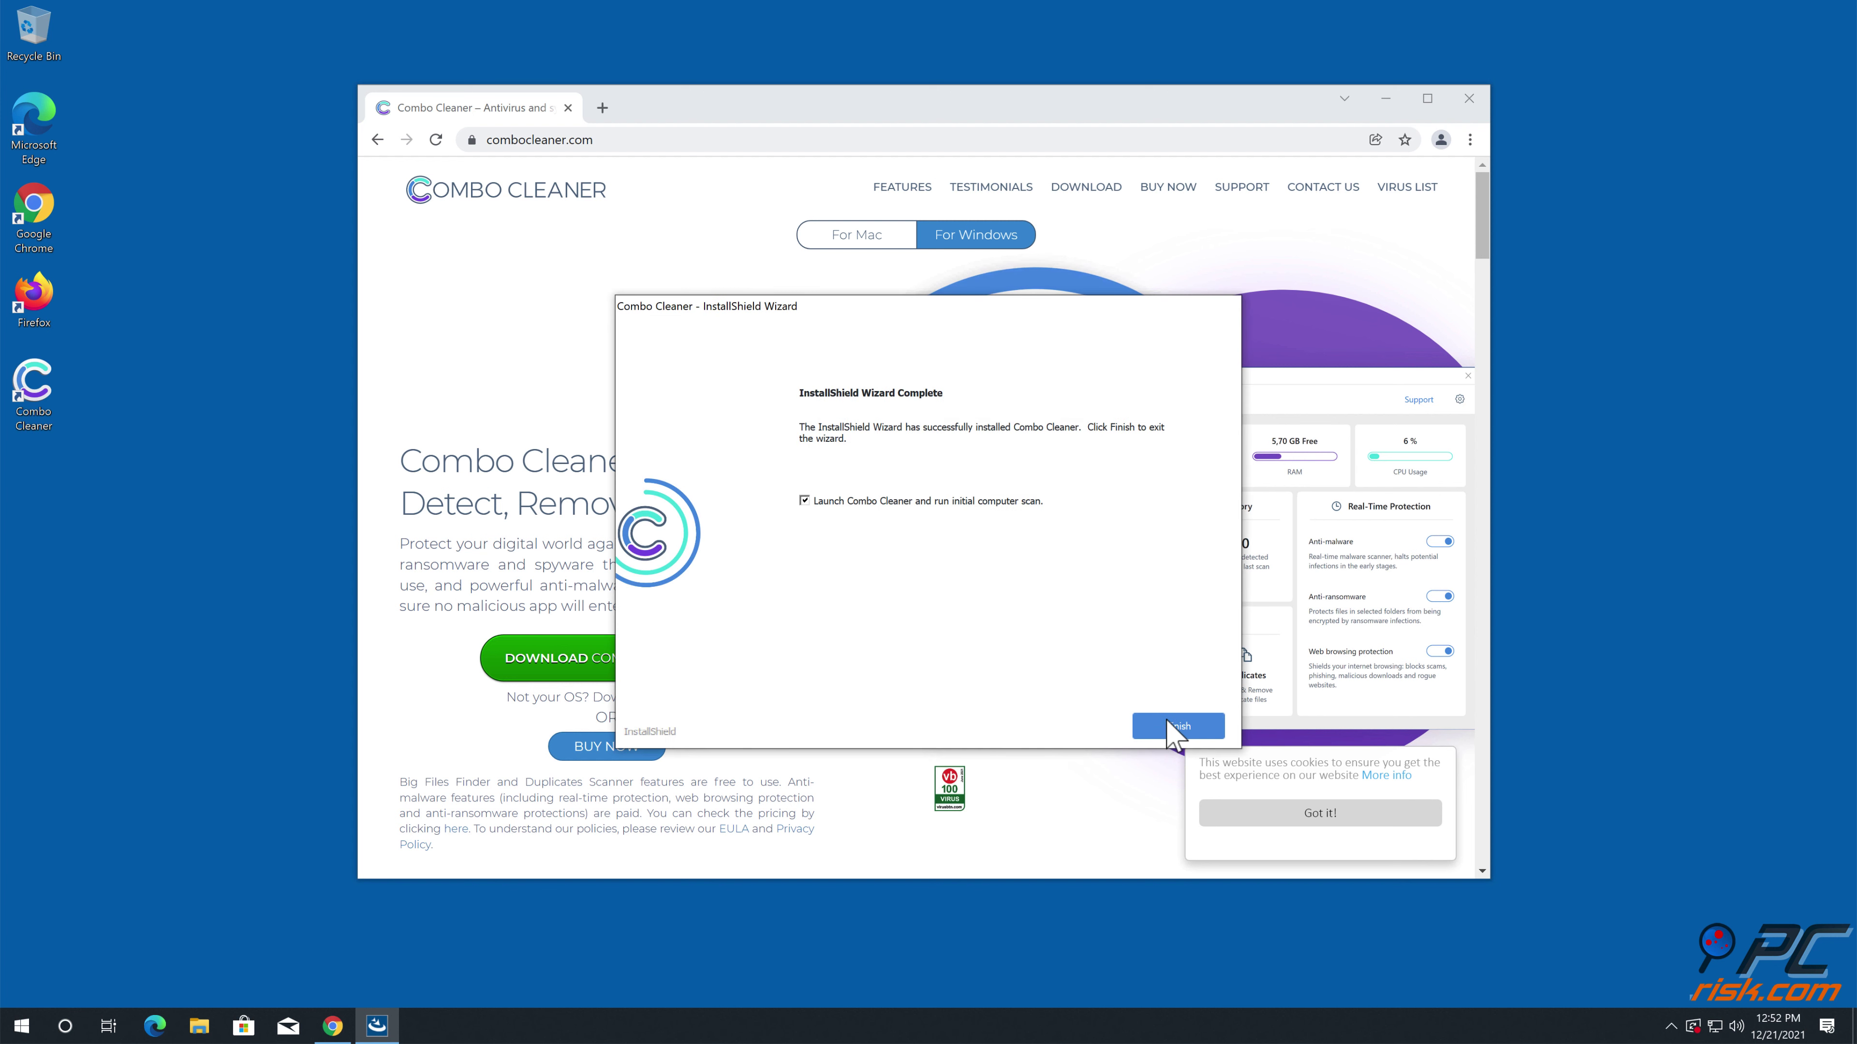
left_click(1170, 724)
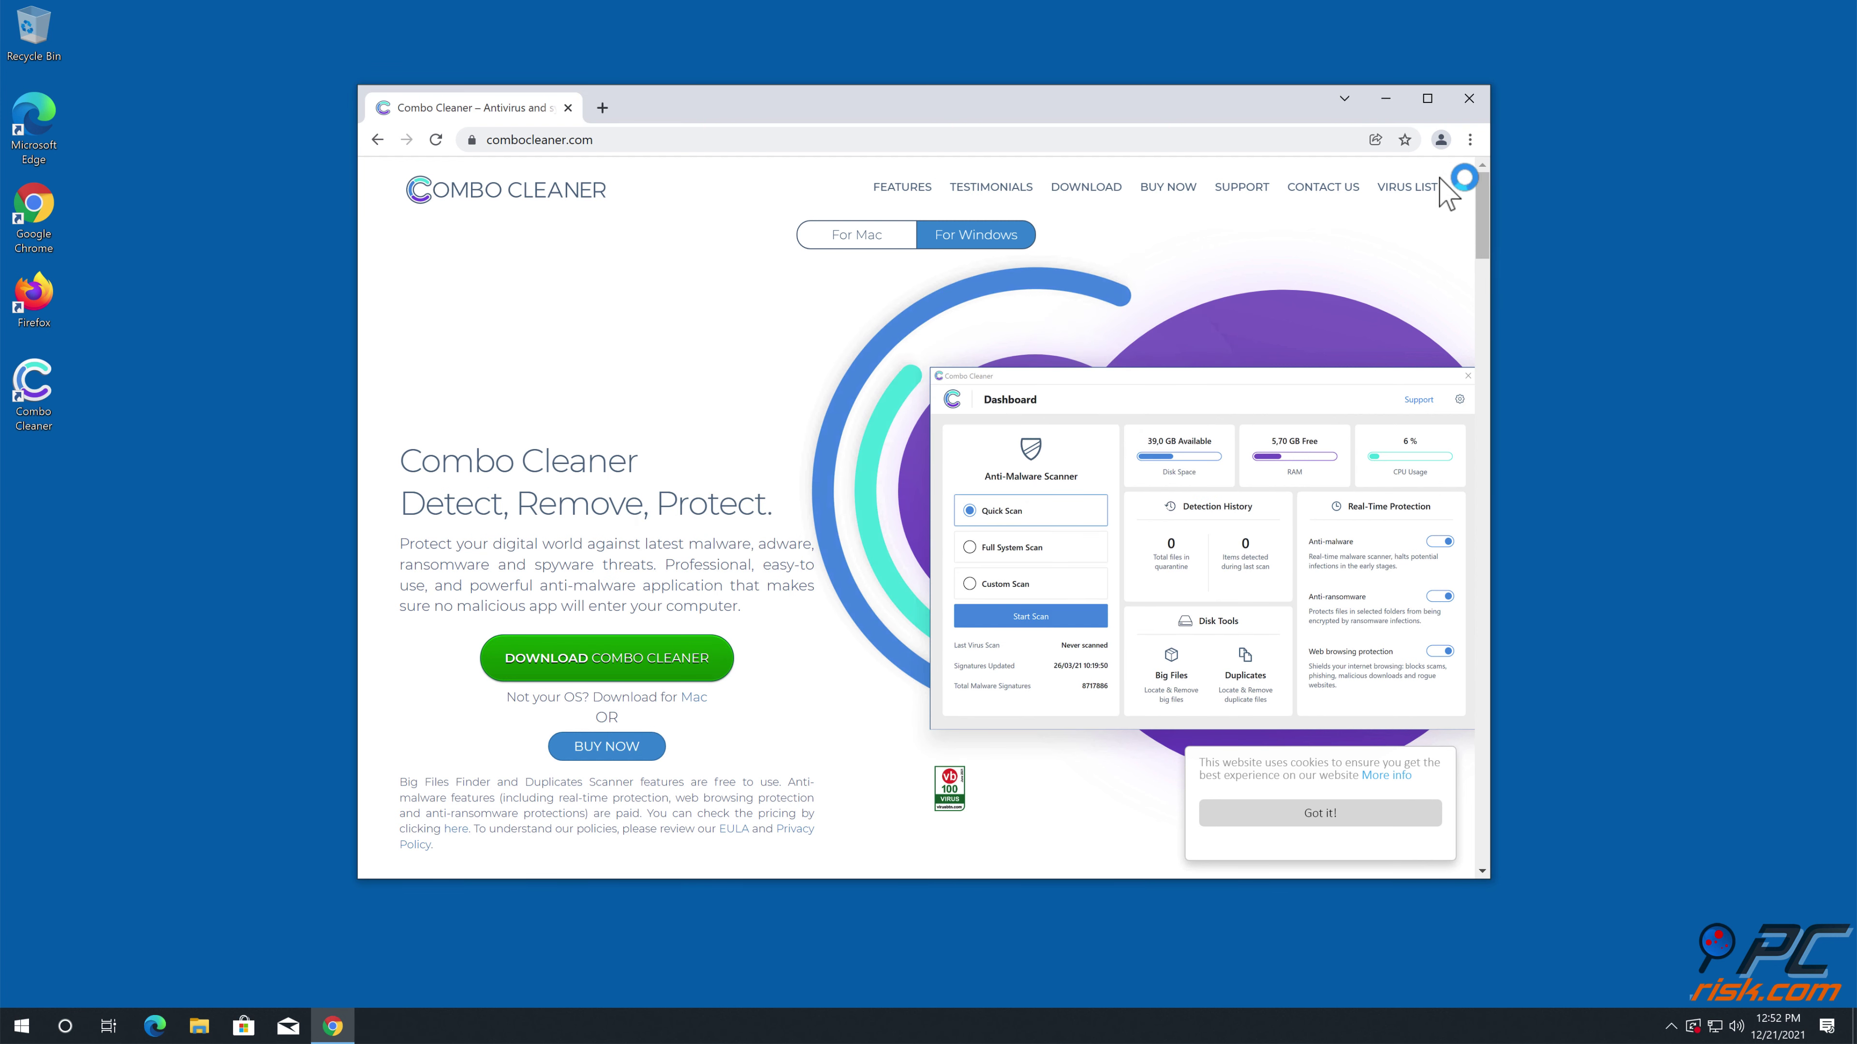
Close Chrome, move the 3.sabs-push.xyz Ads threat to quarantine, and dismiss the scan summary.
left_click(1471, 99)
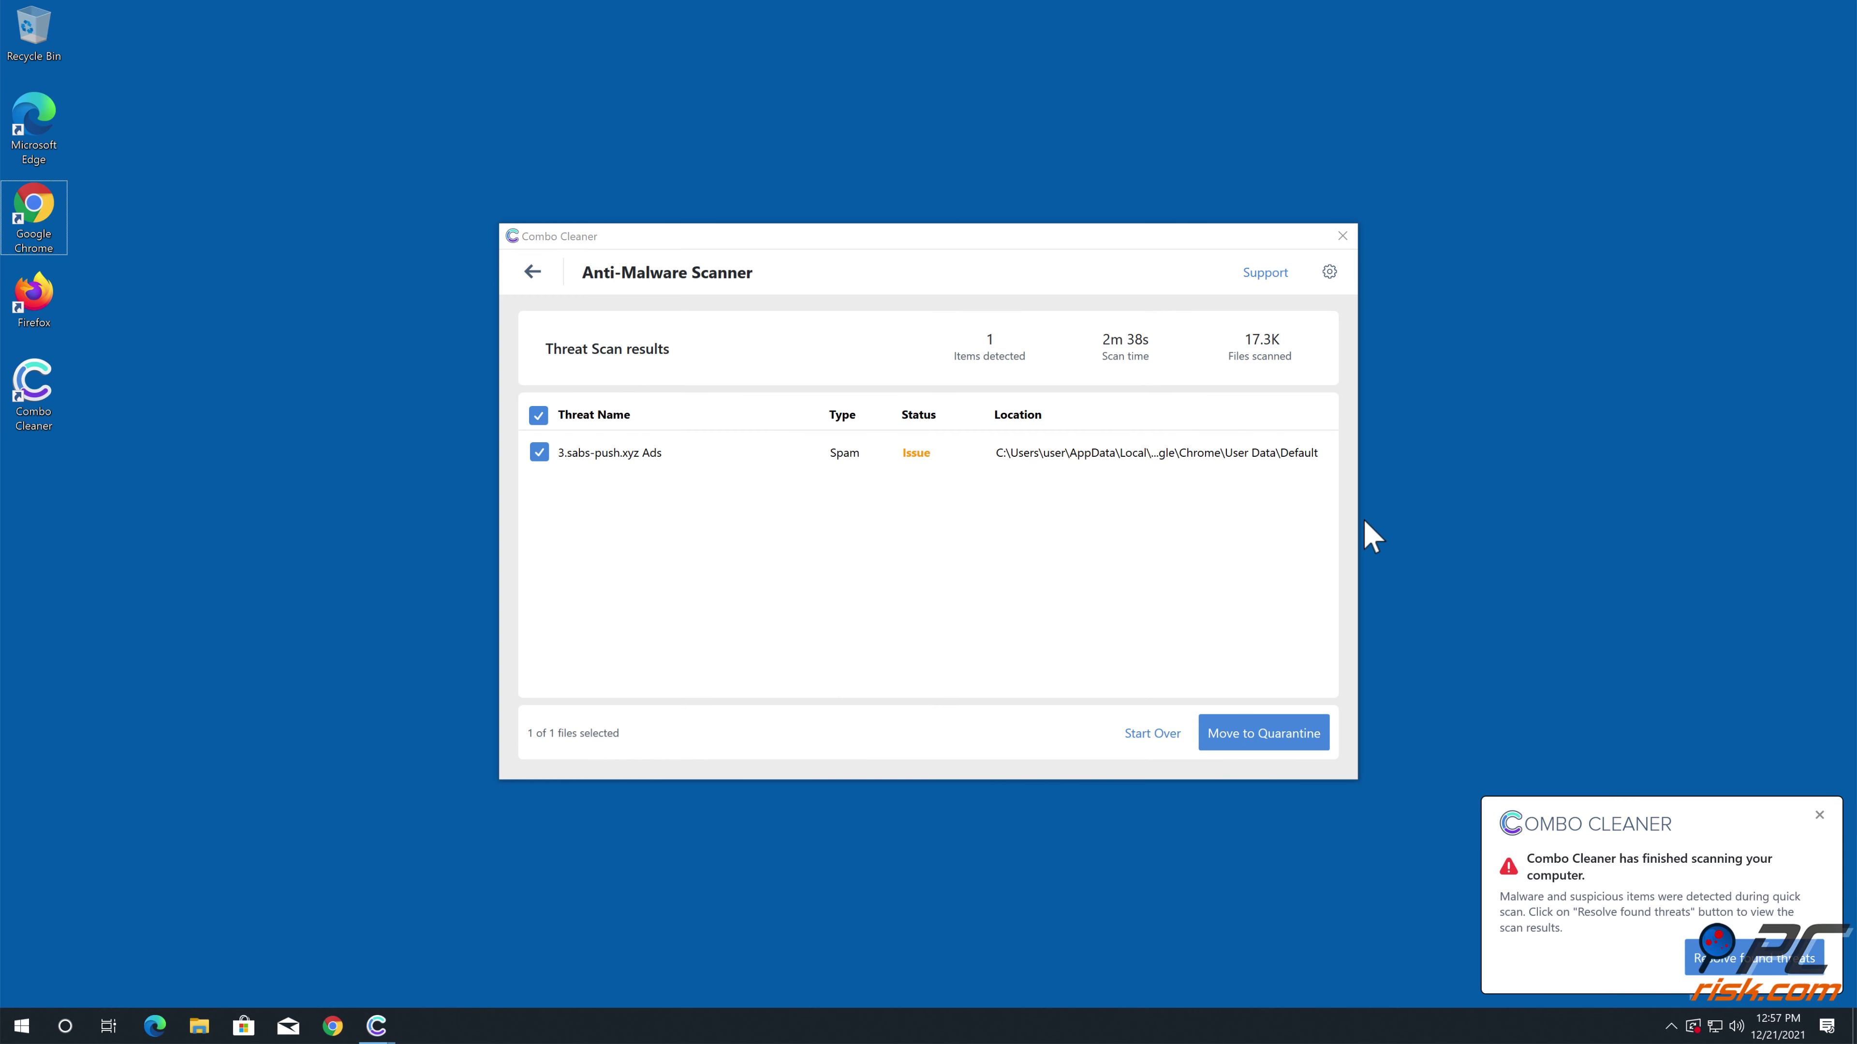
left_click(1288, 735)
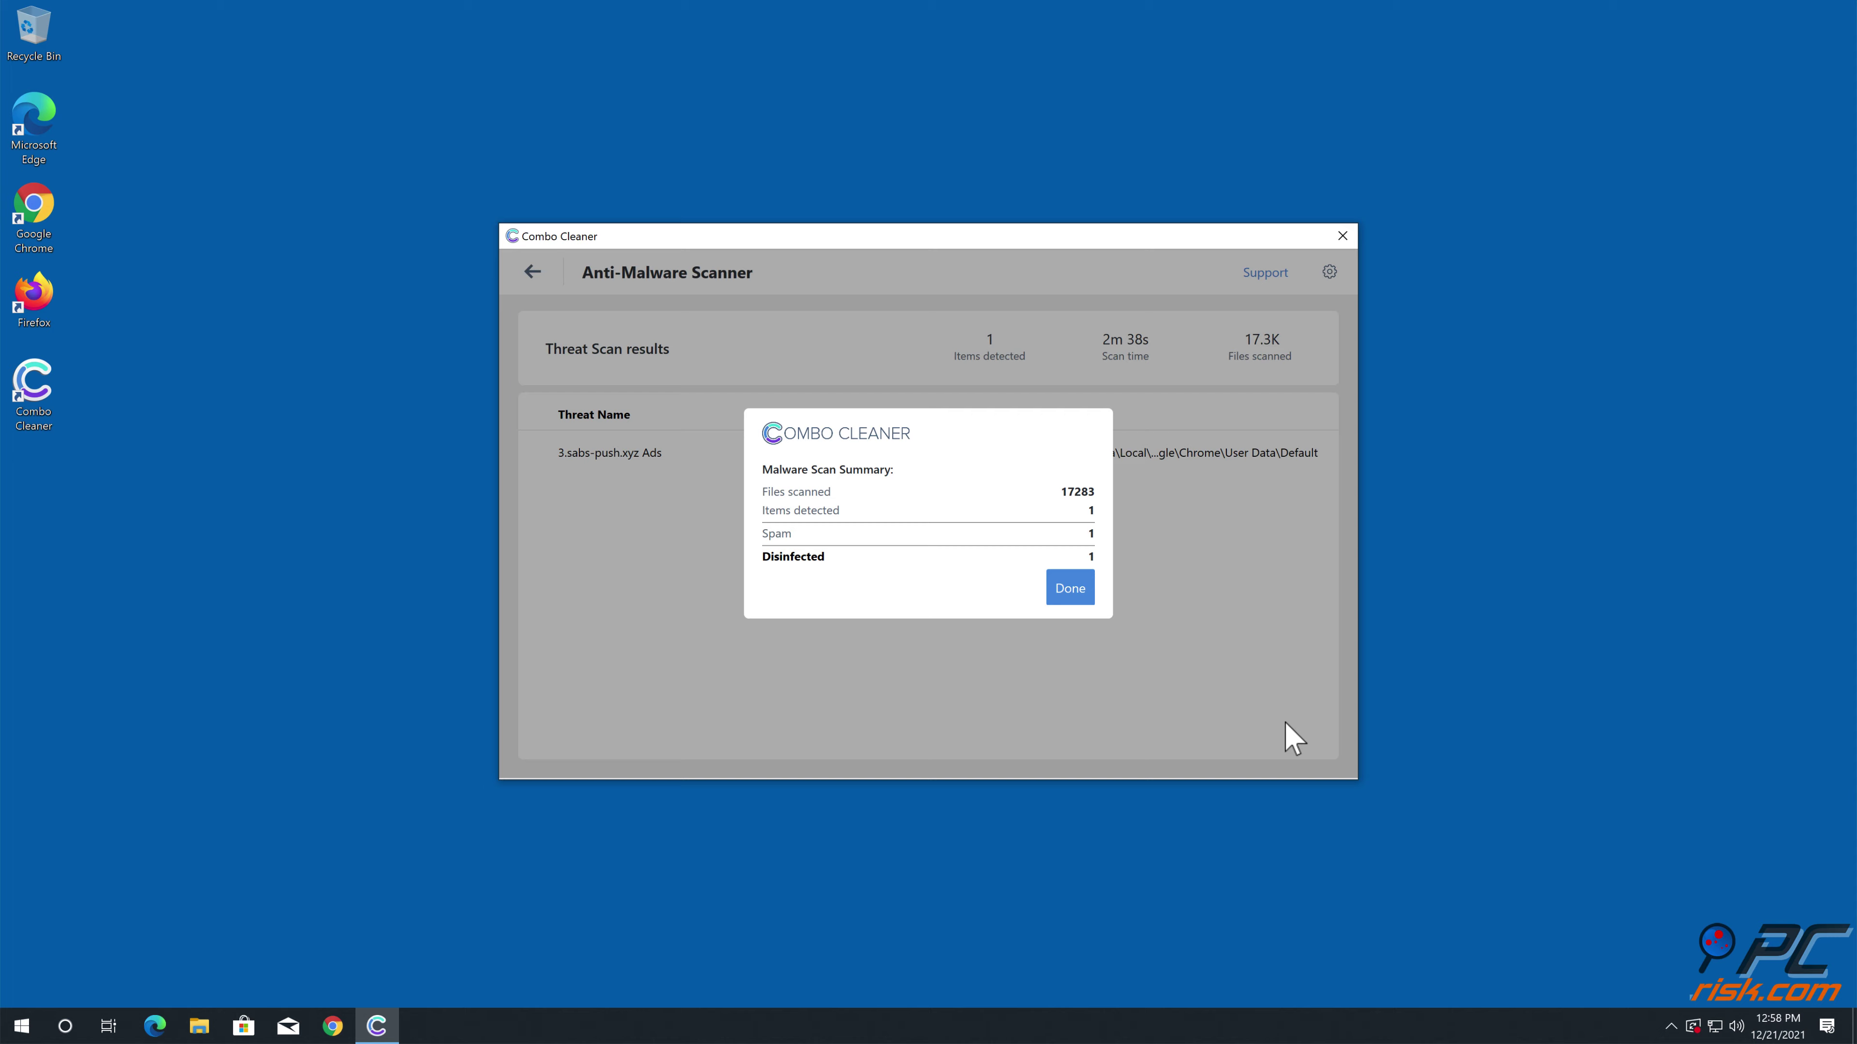
left_click(1069, 592)
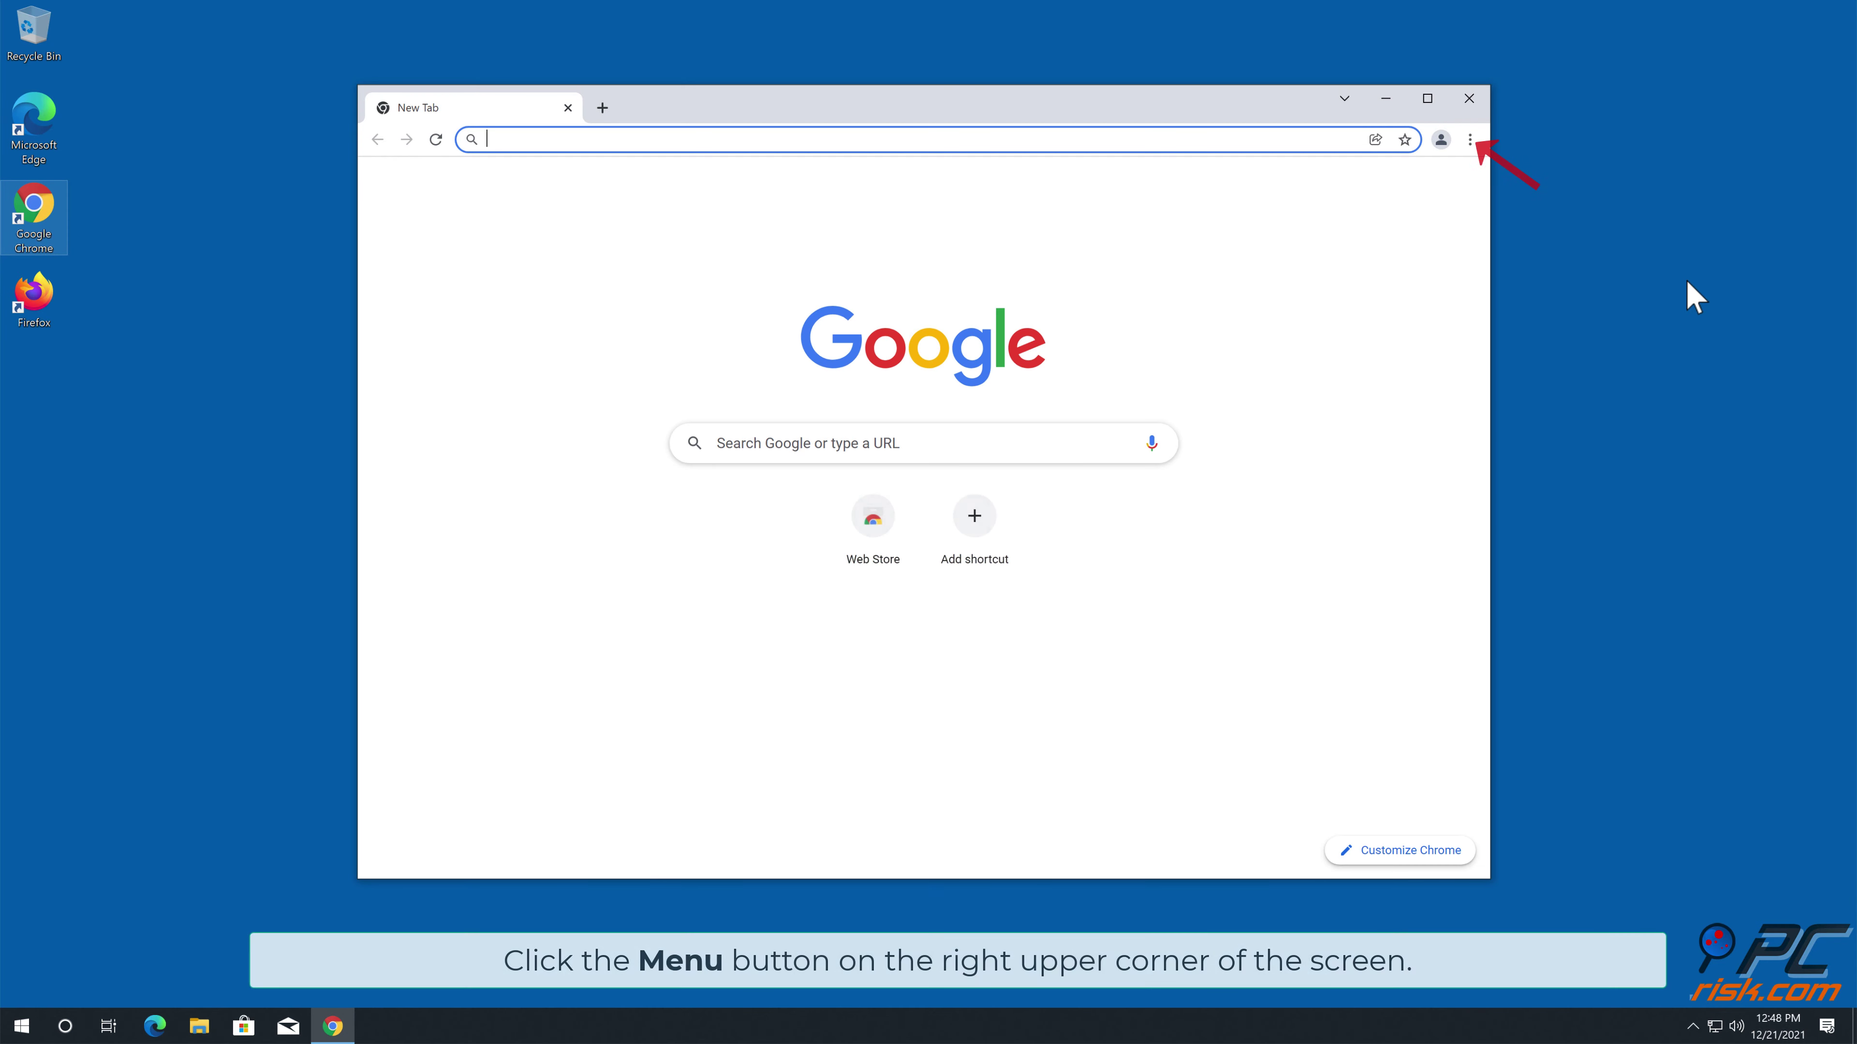
Go to Chrome's Settings > Privacy and security > Site Settings > Notifications.
left_click(1470, 140)
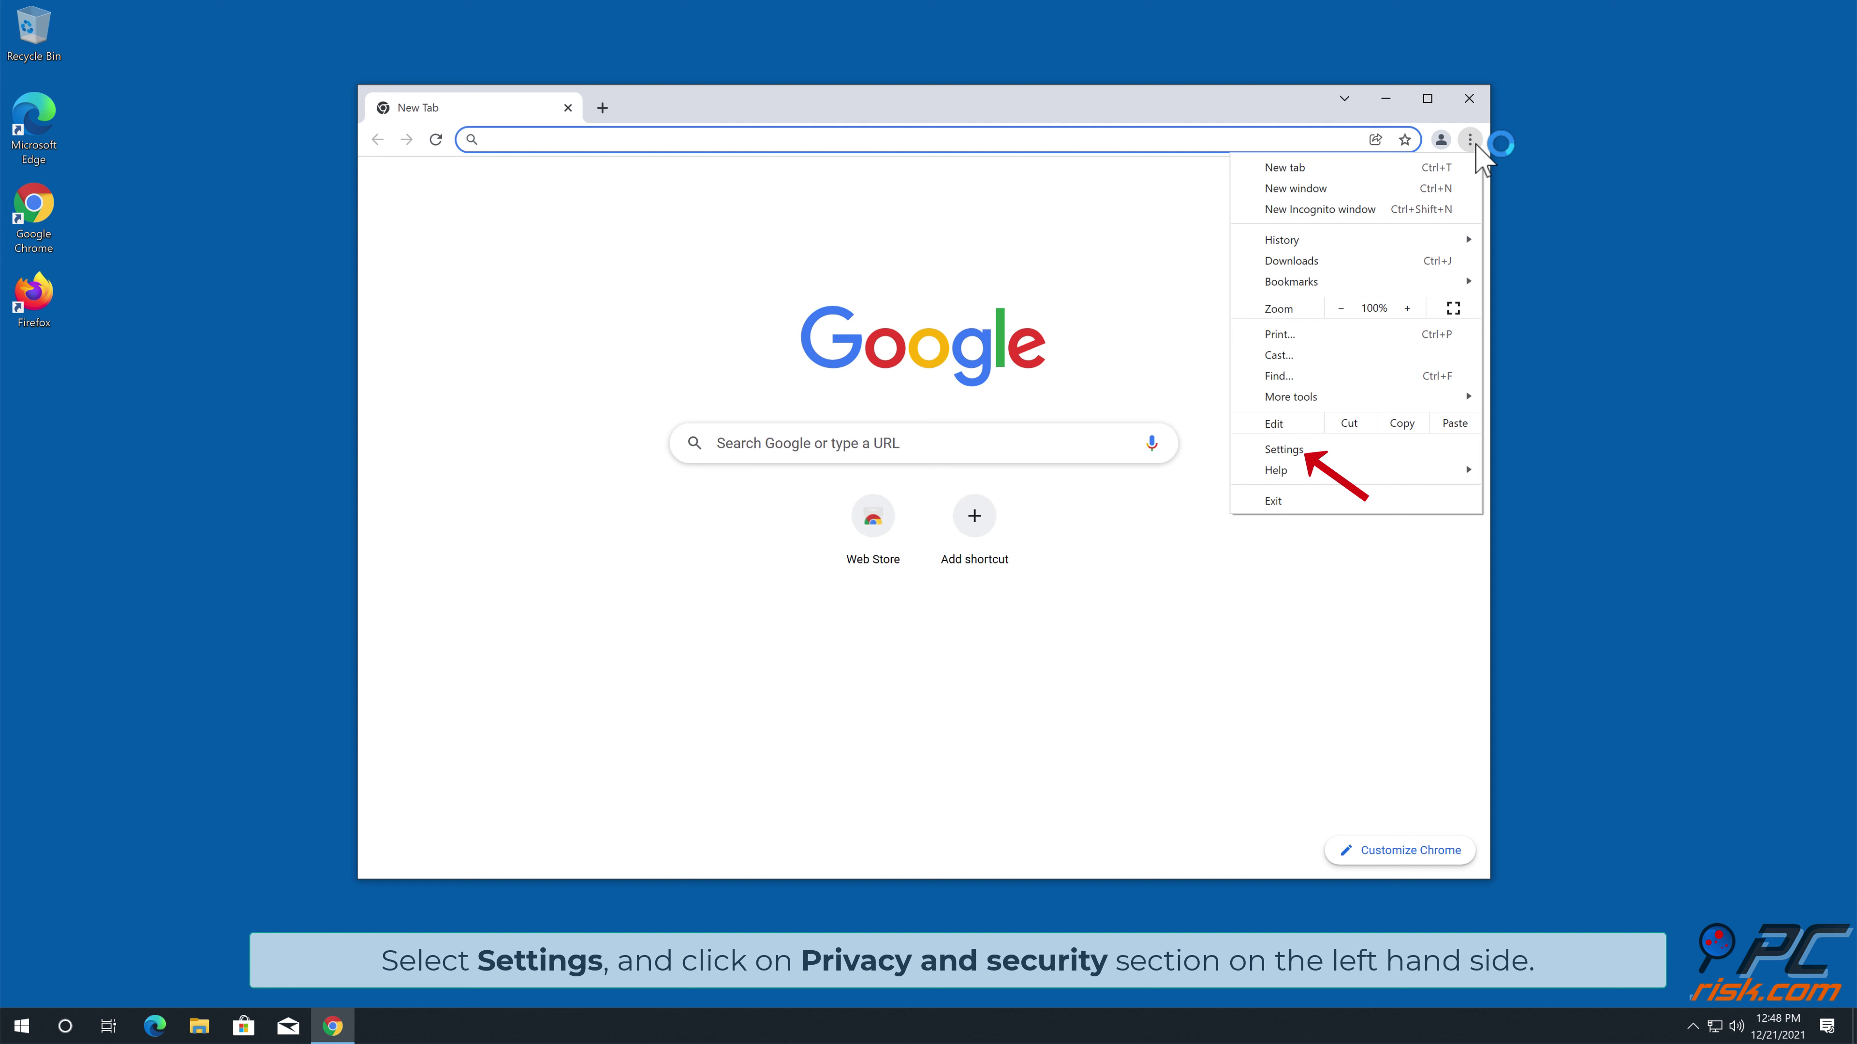
left_click(1343, 447)
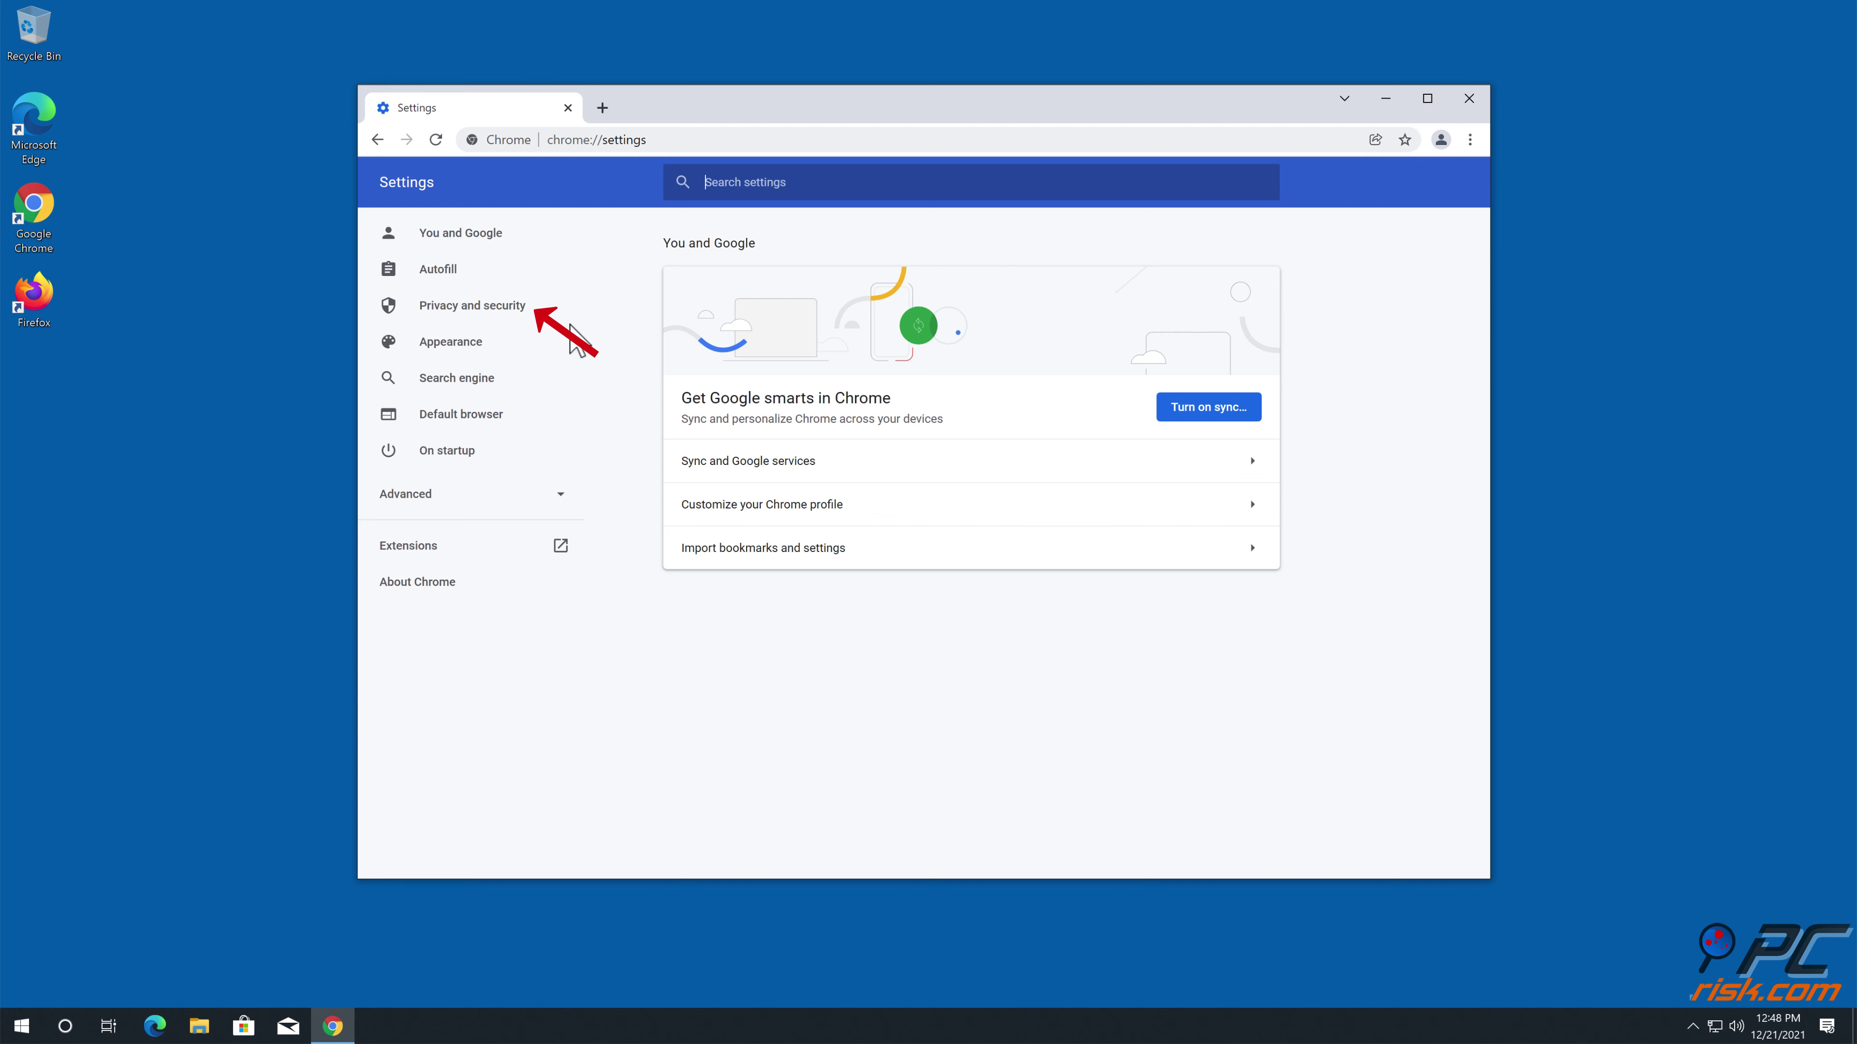
left_click(521, 315)
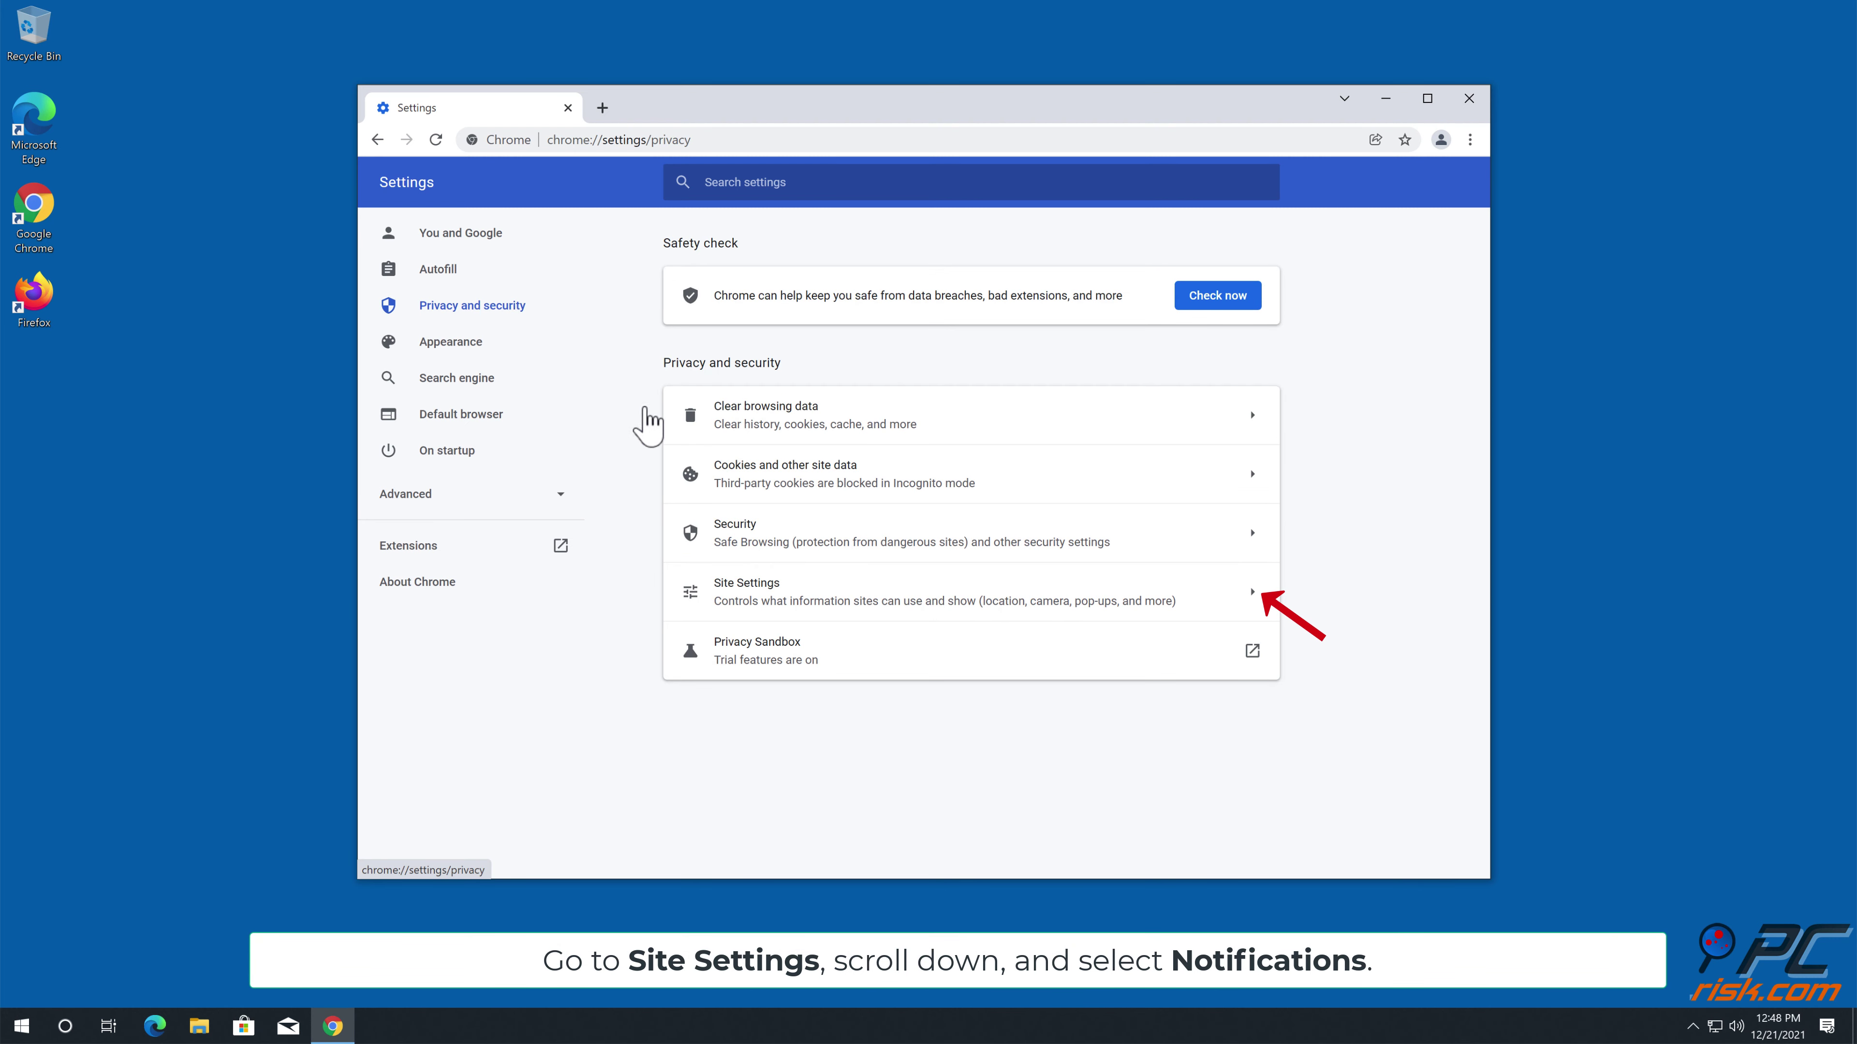
left_click(1254, 603)
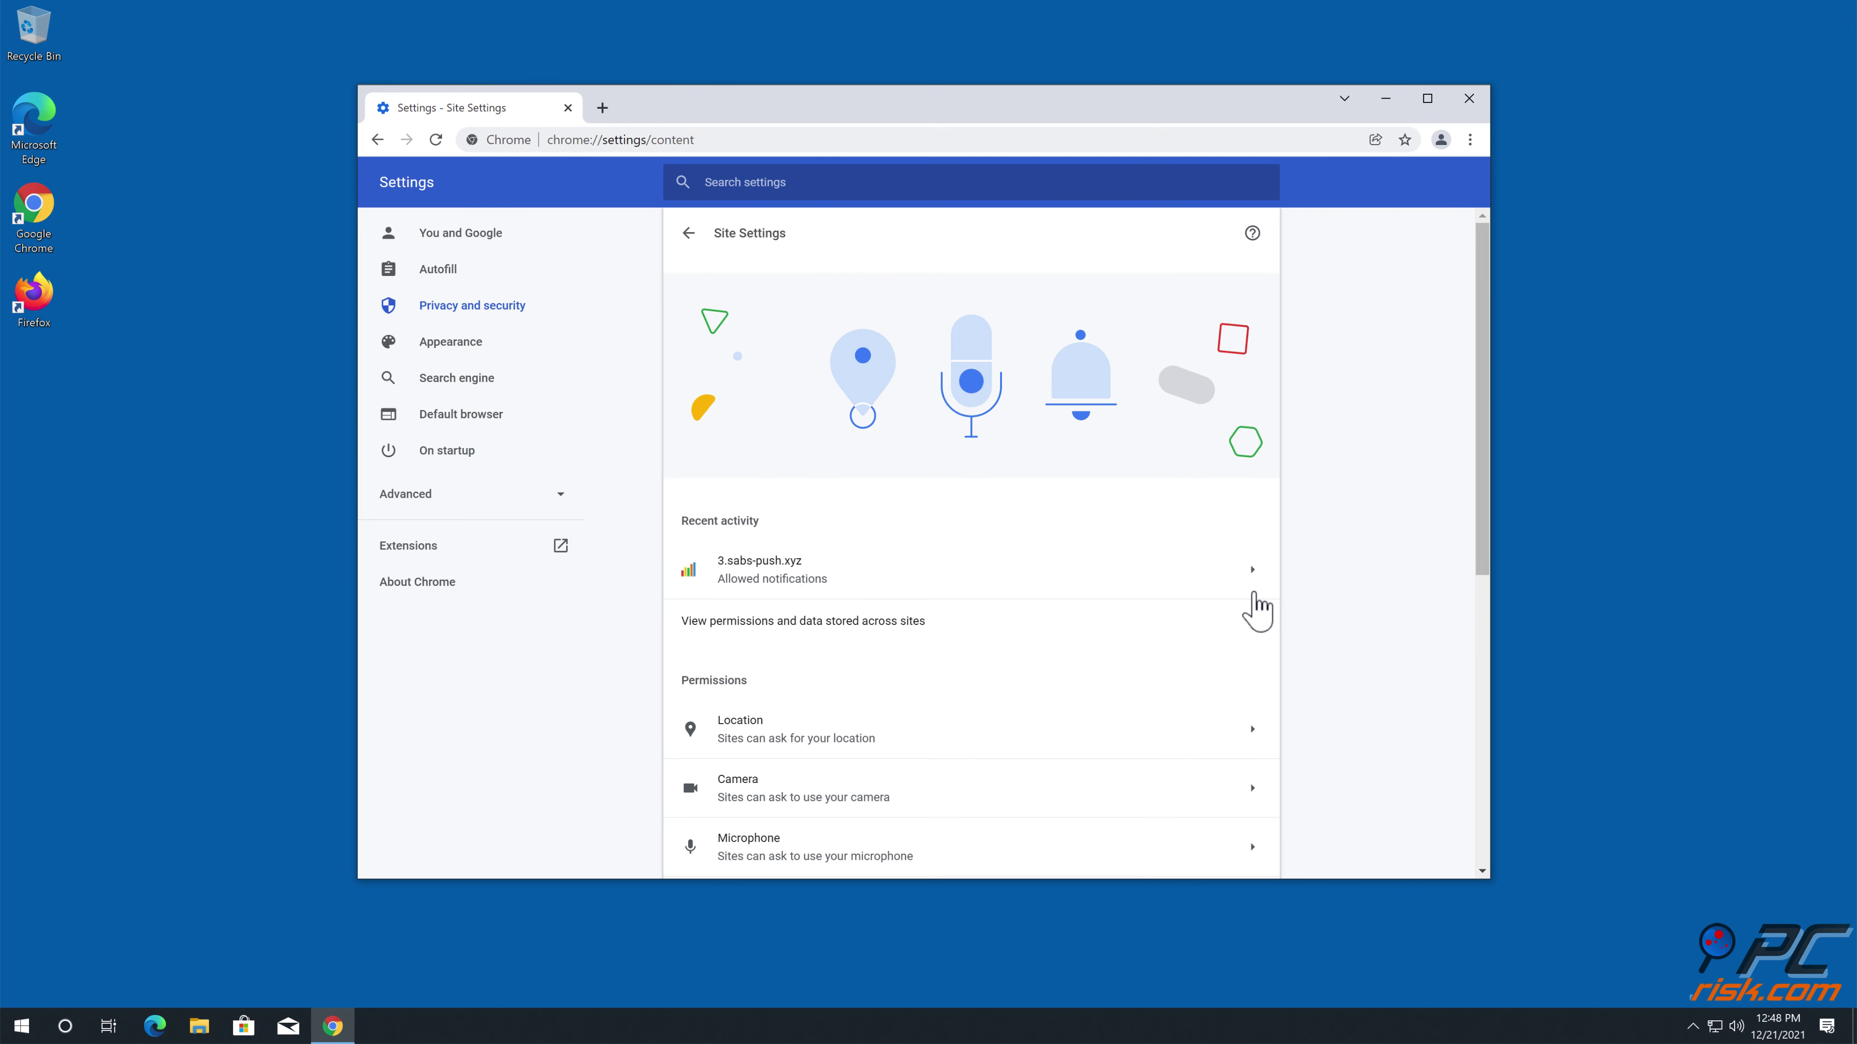
left_click_drag(1482, 448, 1478, 646)
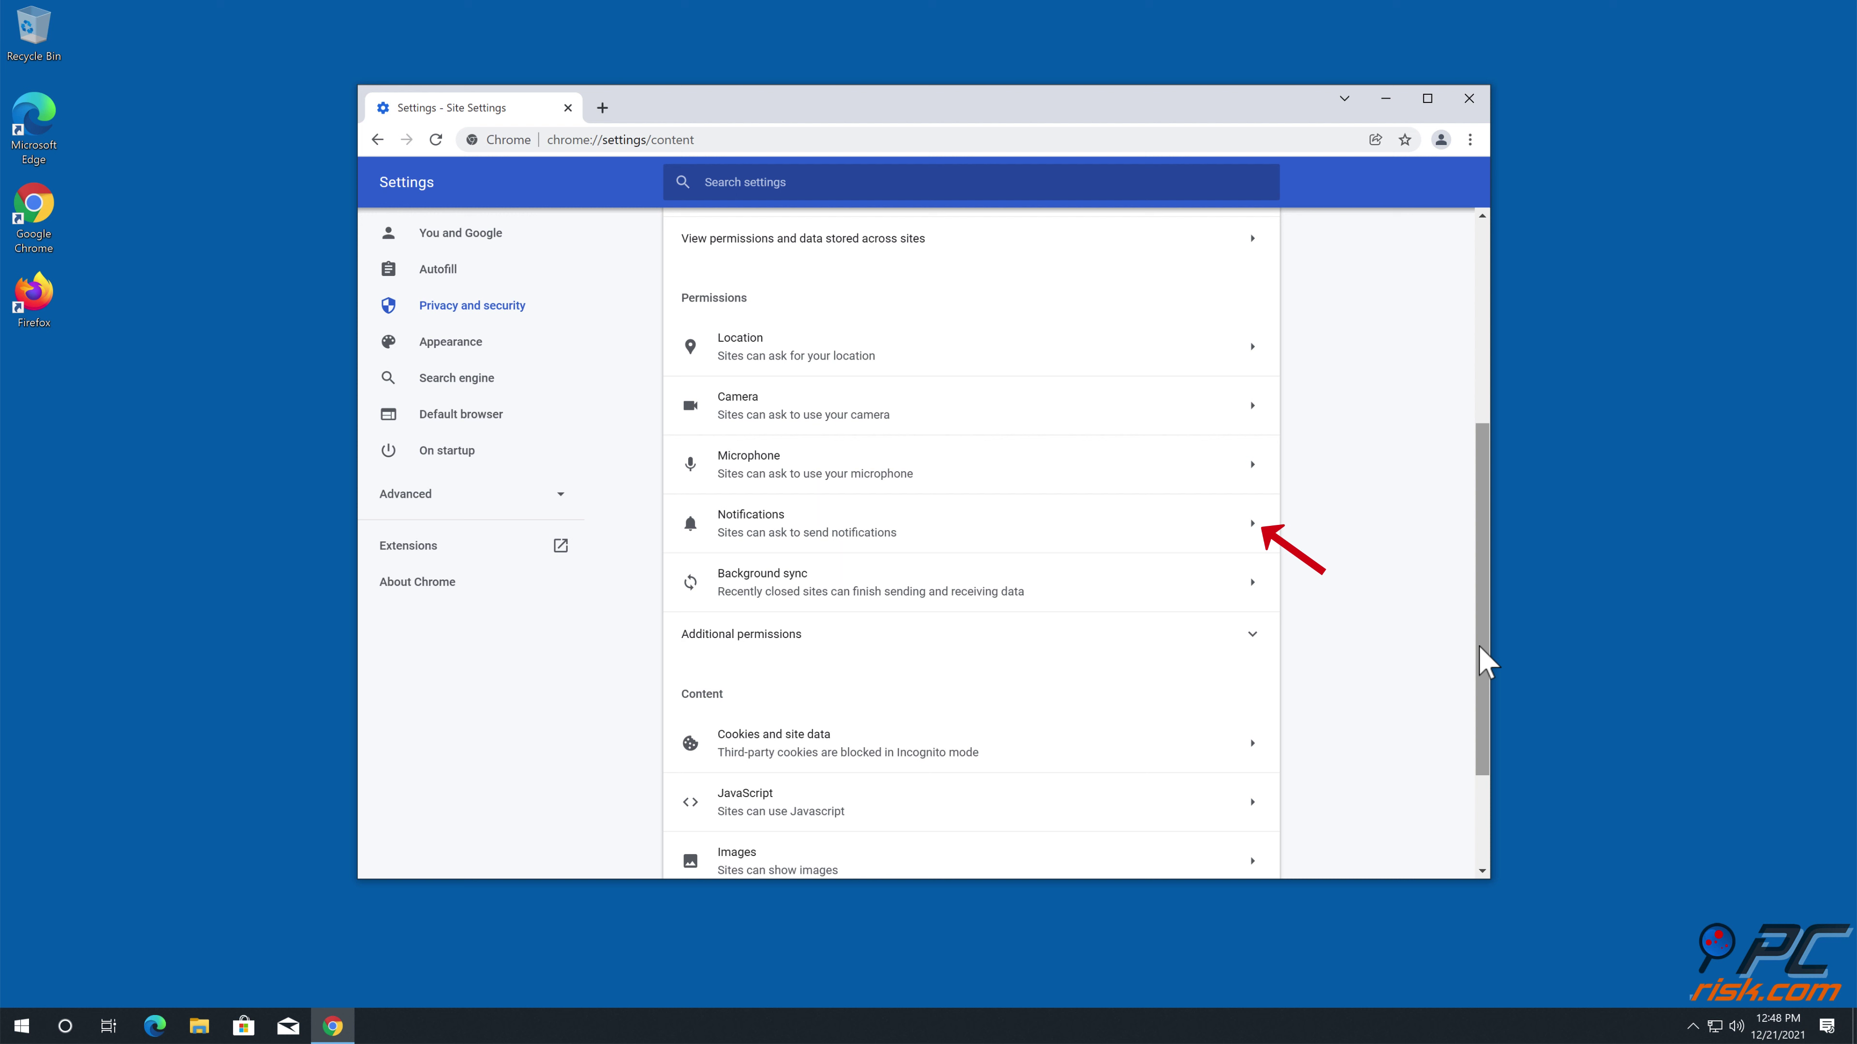
left_click(1263, 542)
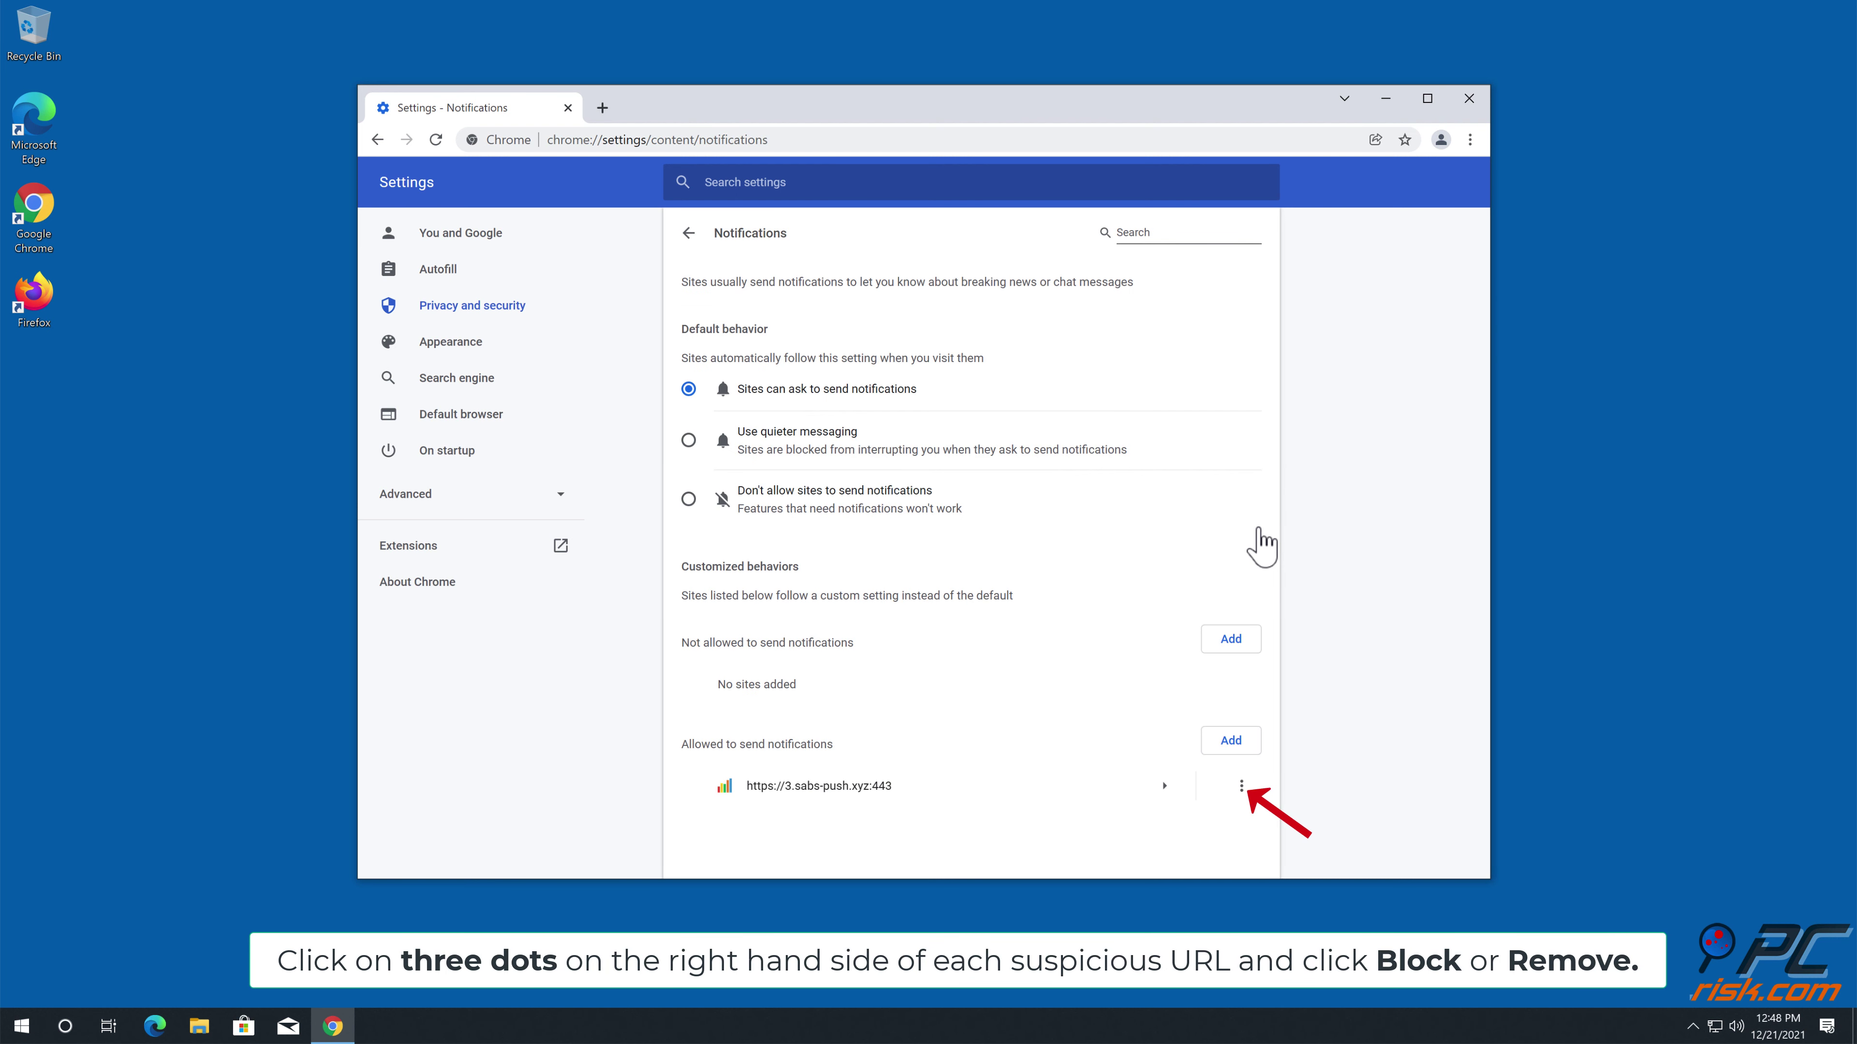
Remove 3.sabs-push.xyz from the allowed notification sites and close Chrome.
left_click(1242, 788)
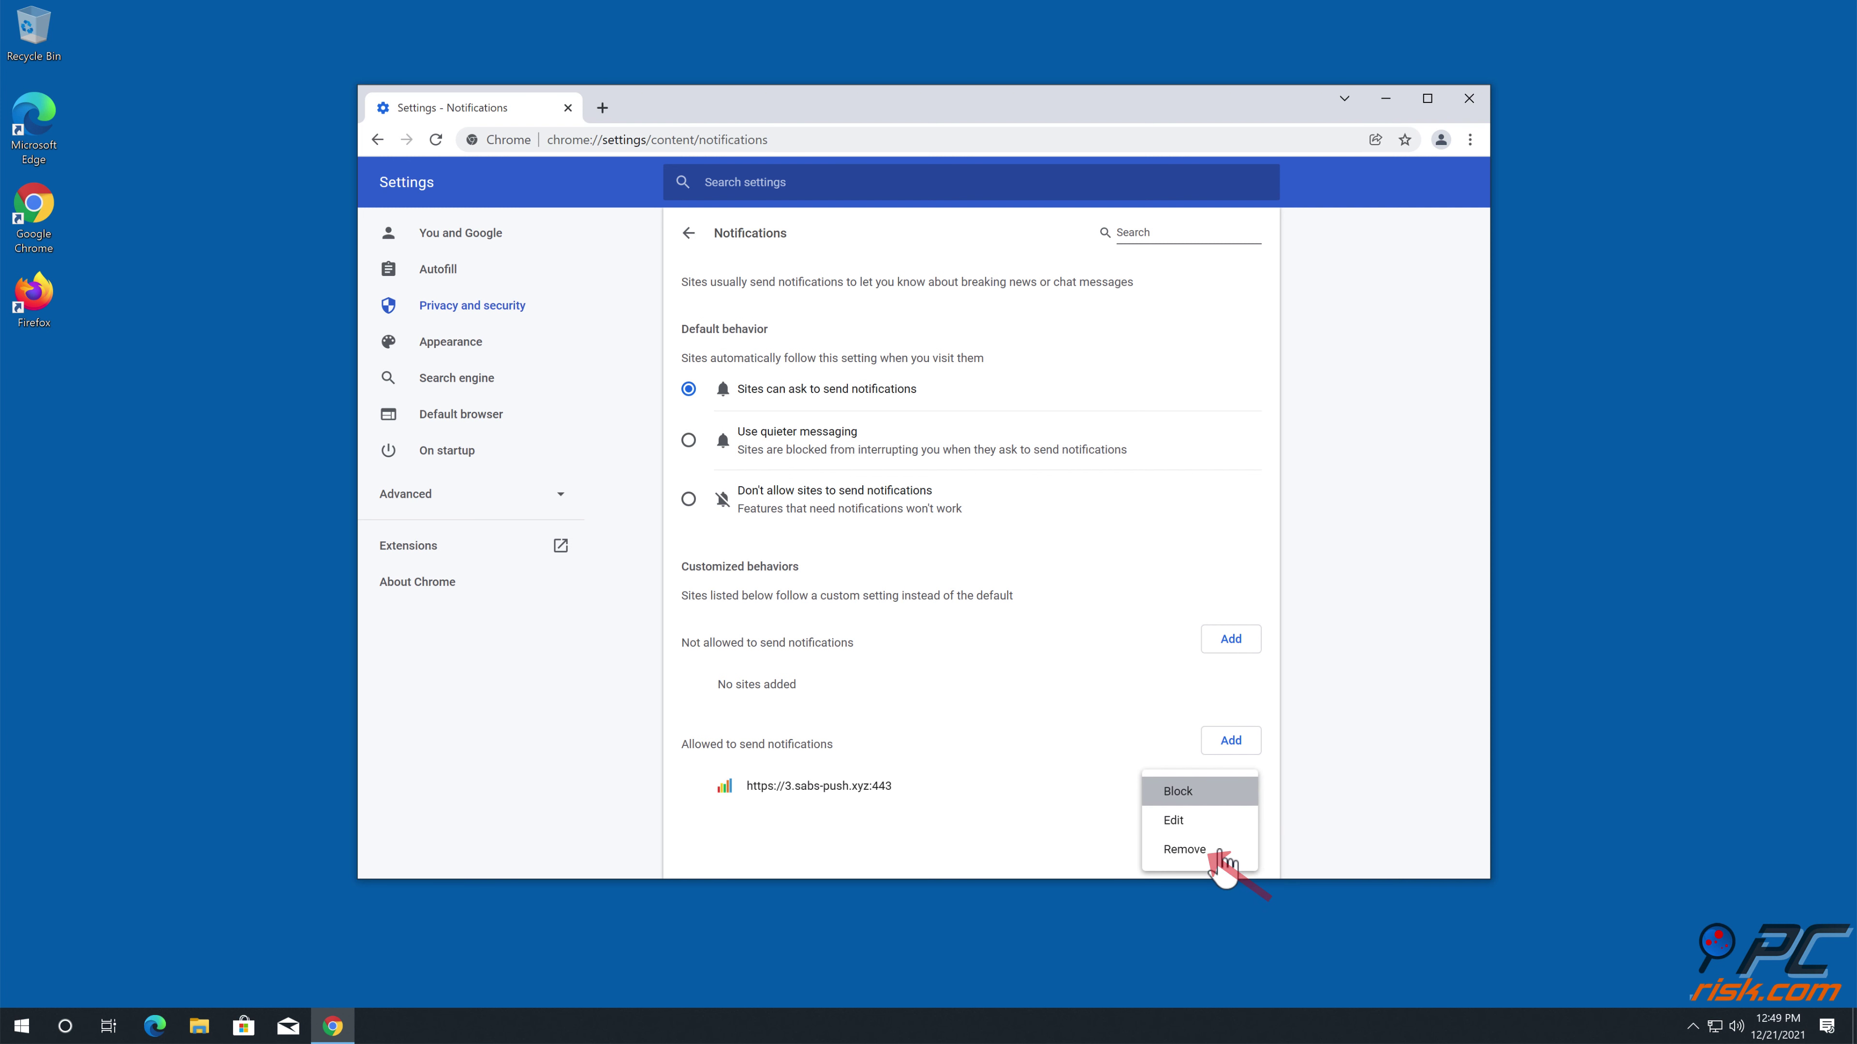
left_click(1231, 865)
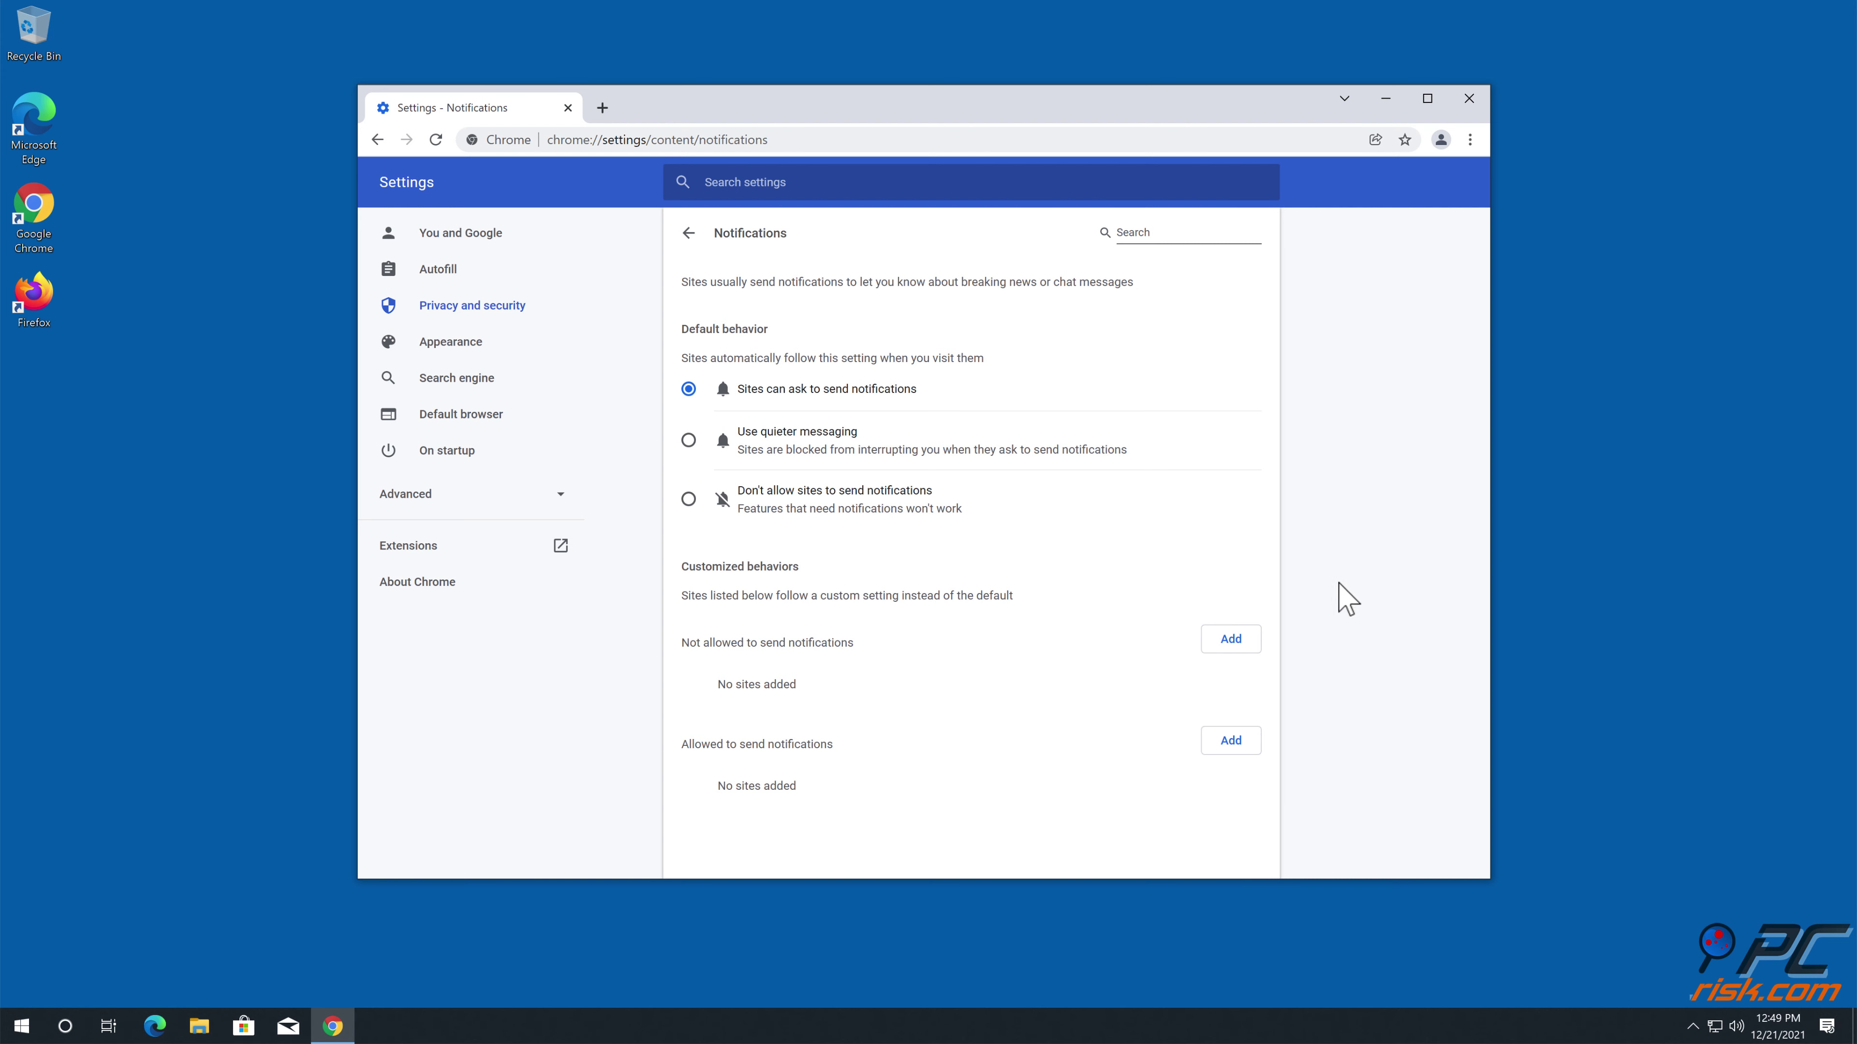
left_click(1469, 98)
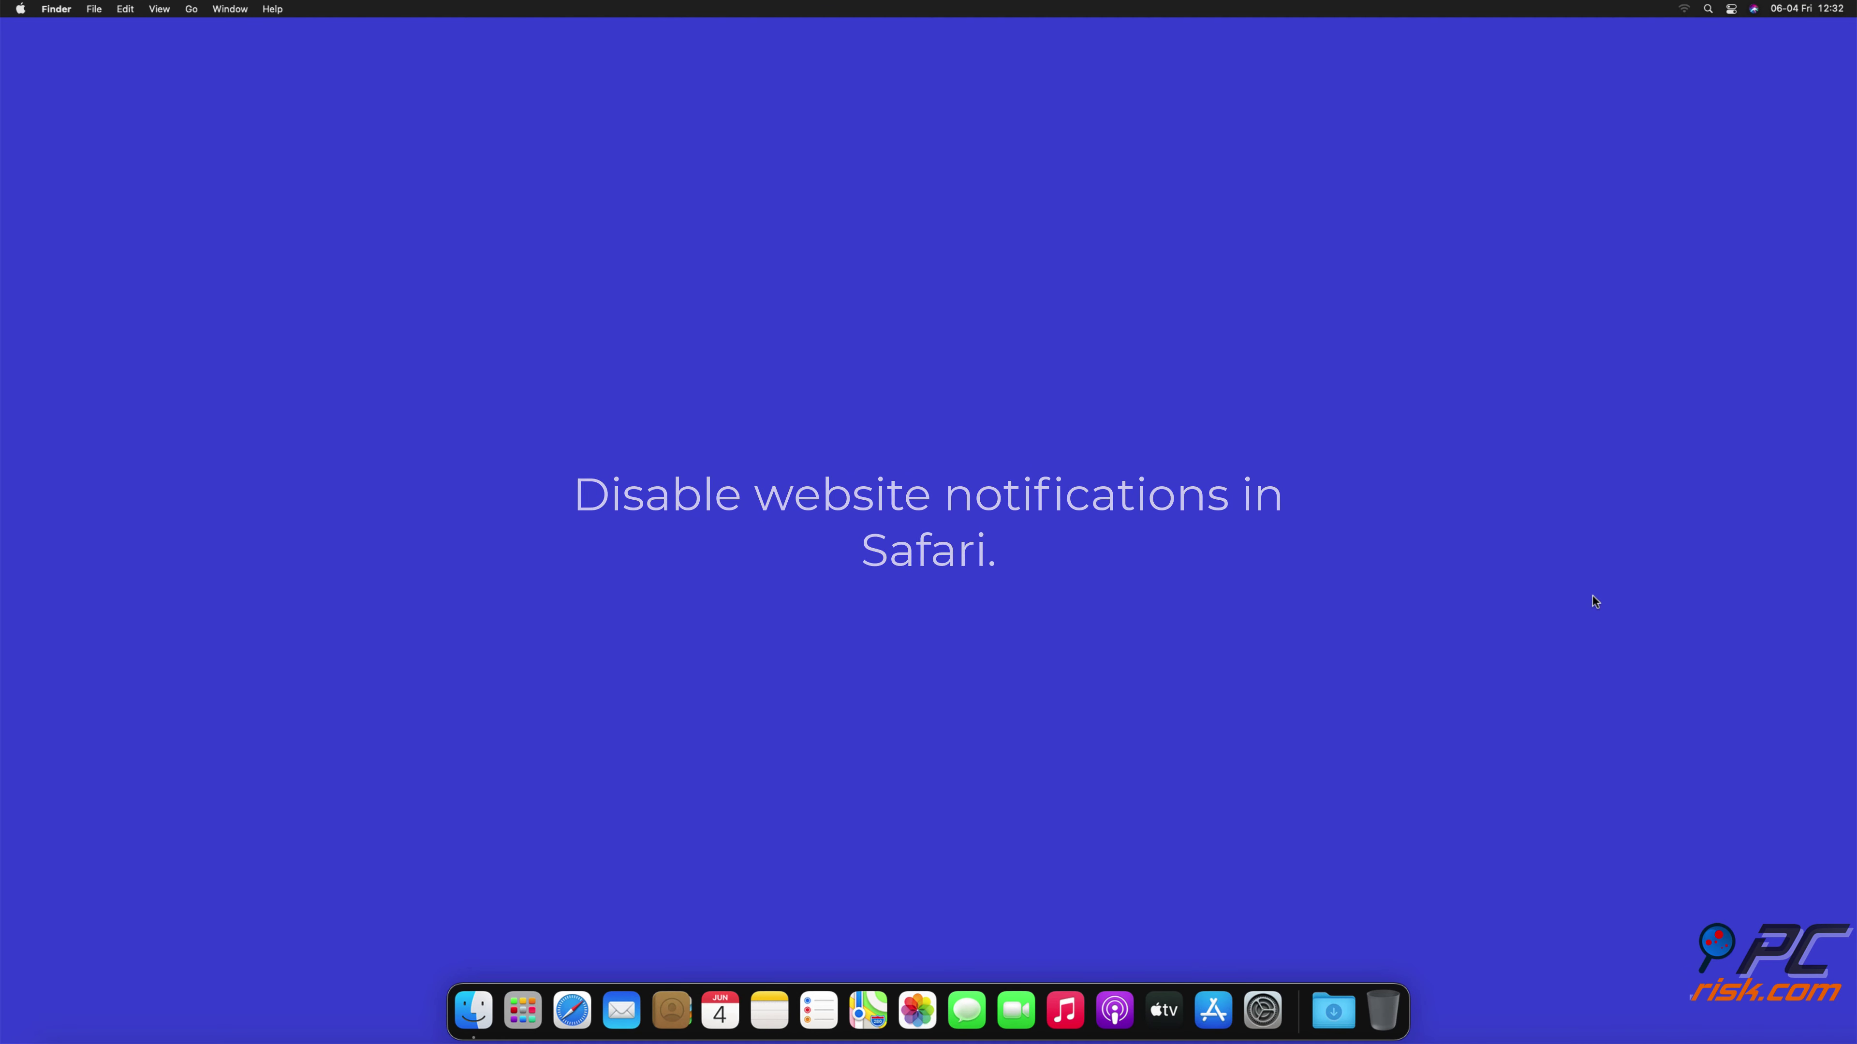
Launch Safari and show the Notifications list under Preferences > Websites.
left_click(571, 1010)
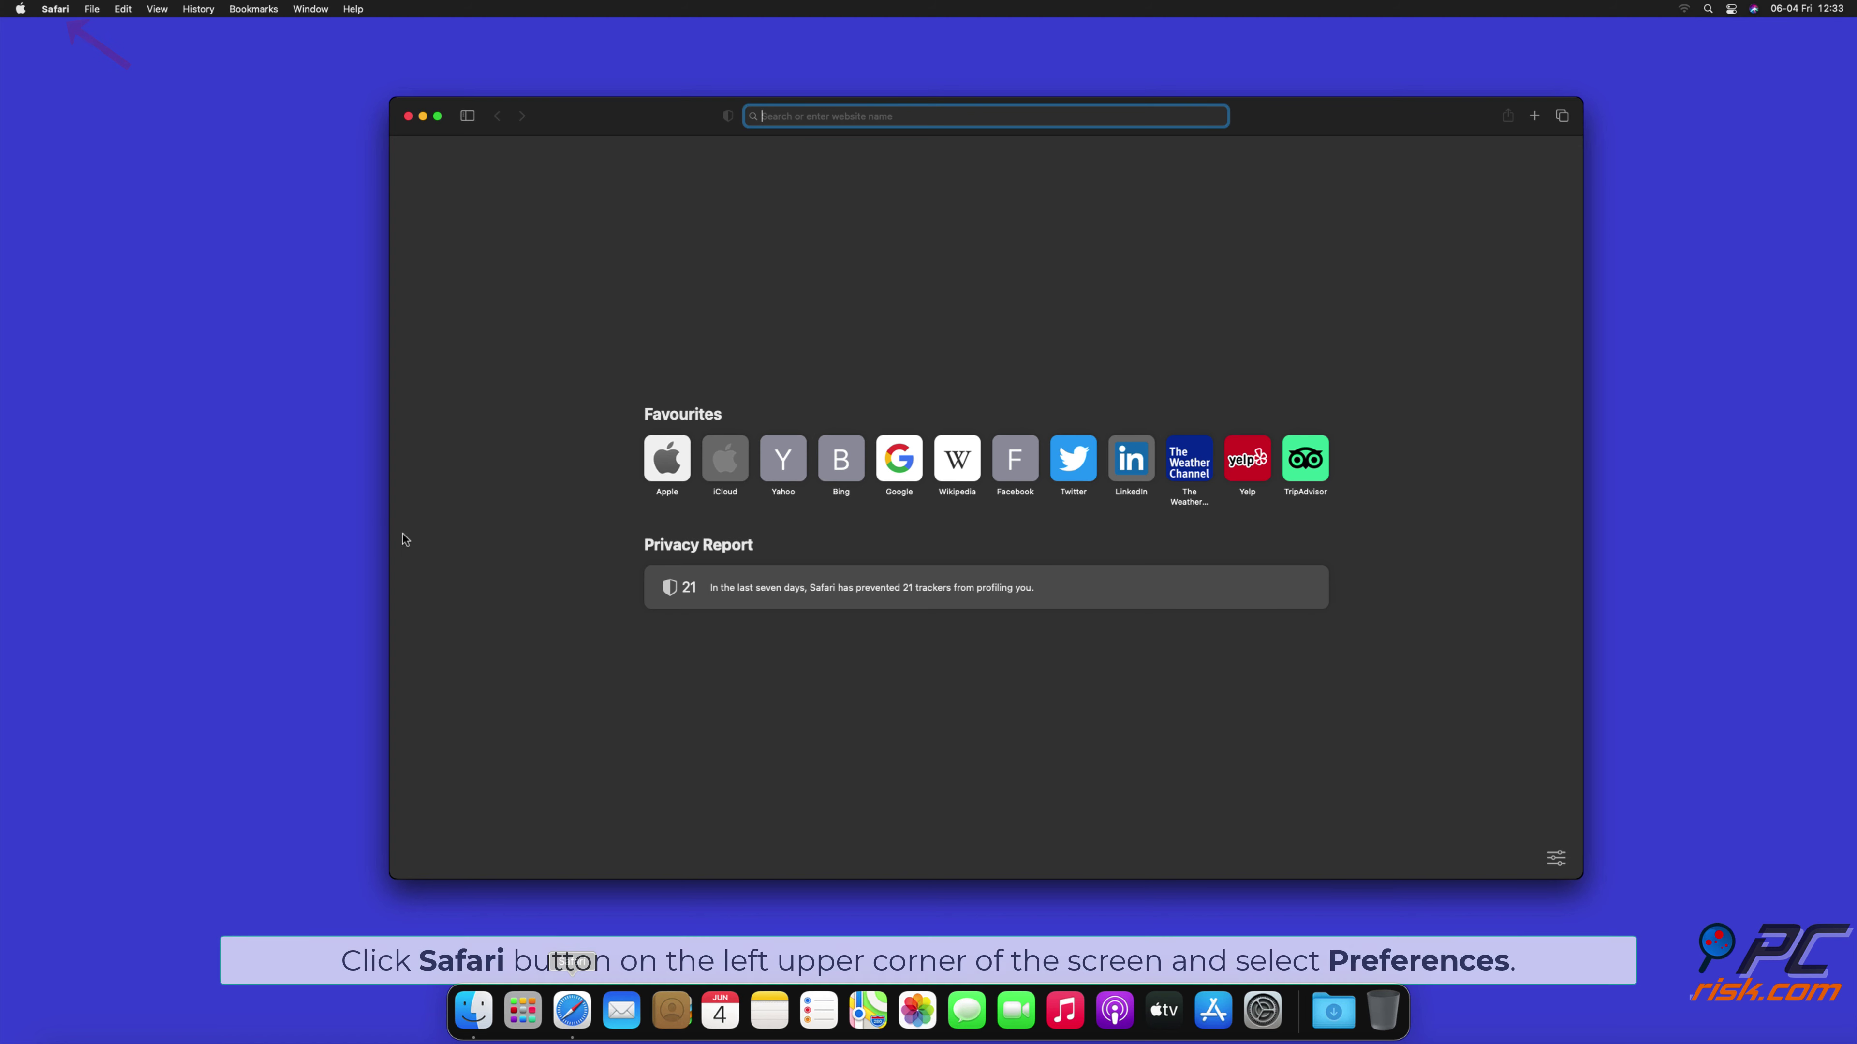
left_click(57, 10)
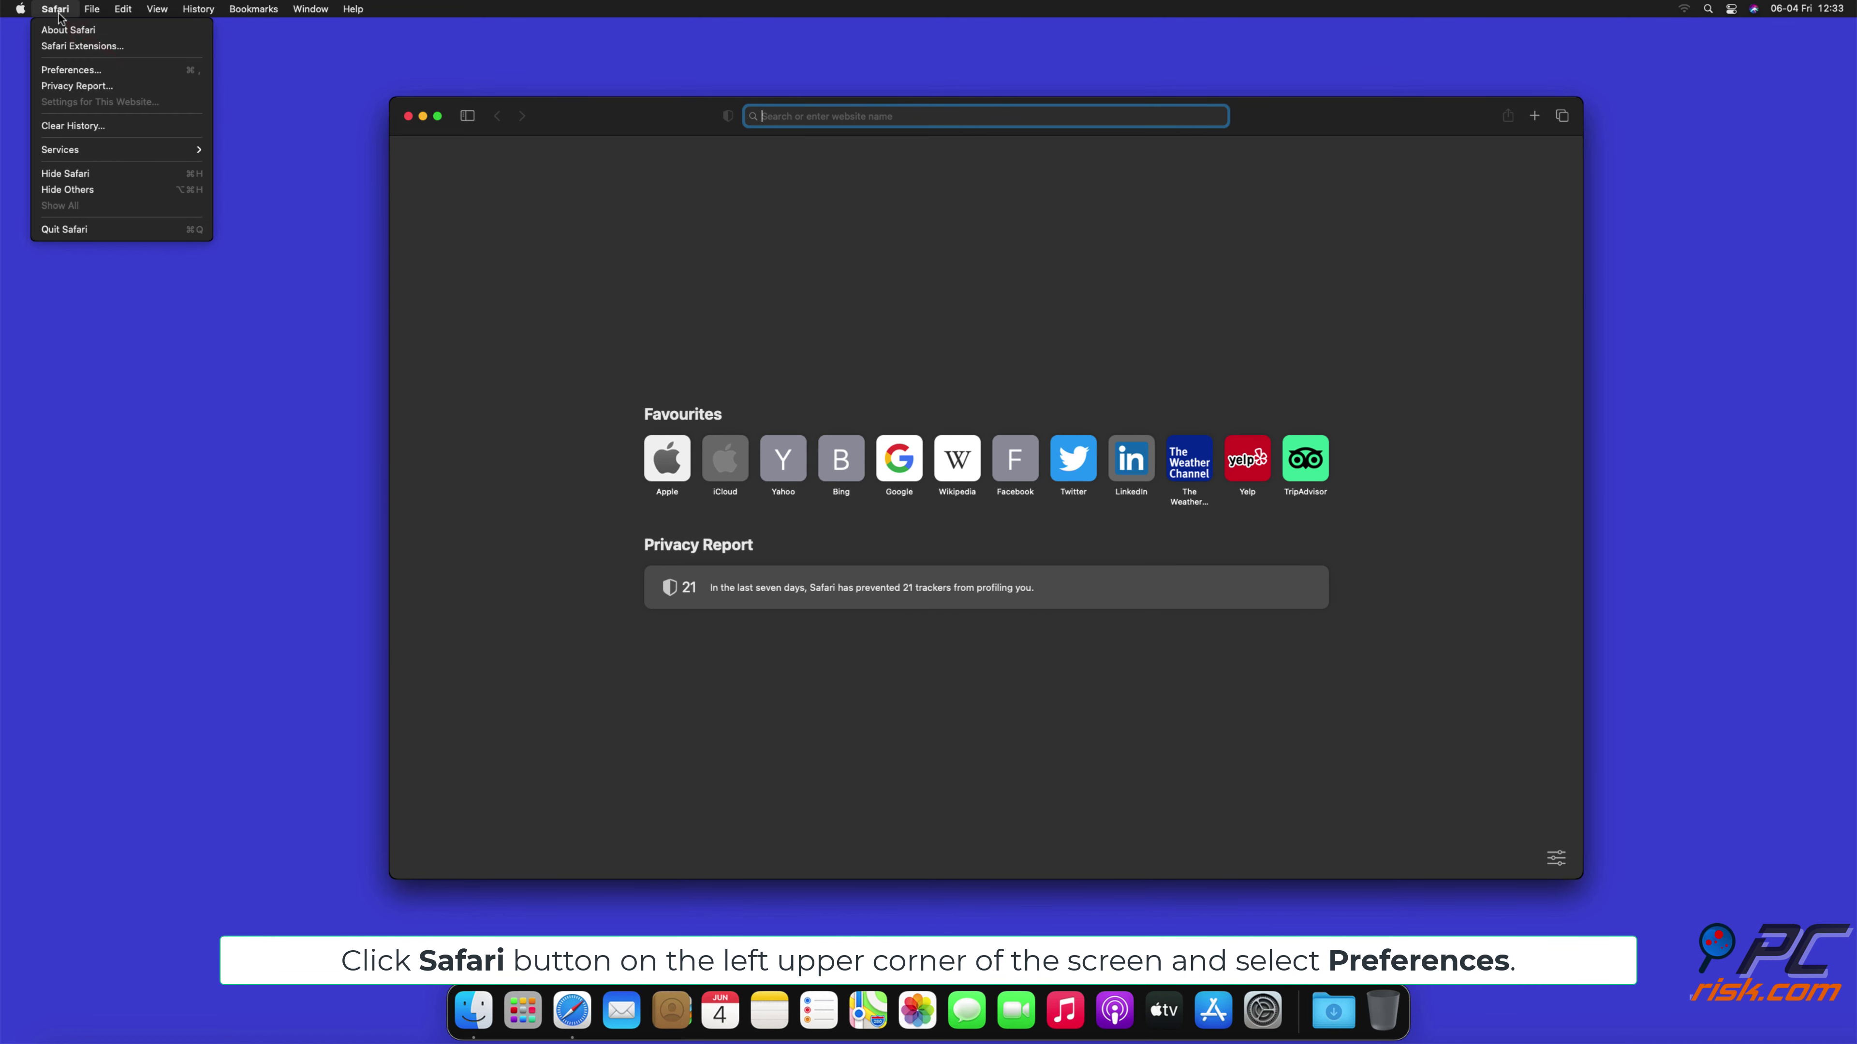
left_click(91, 71)
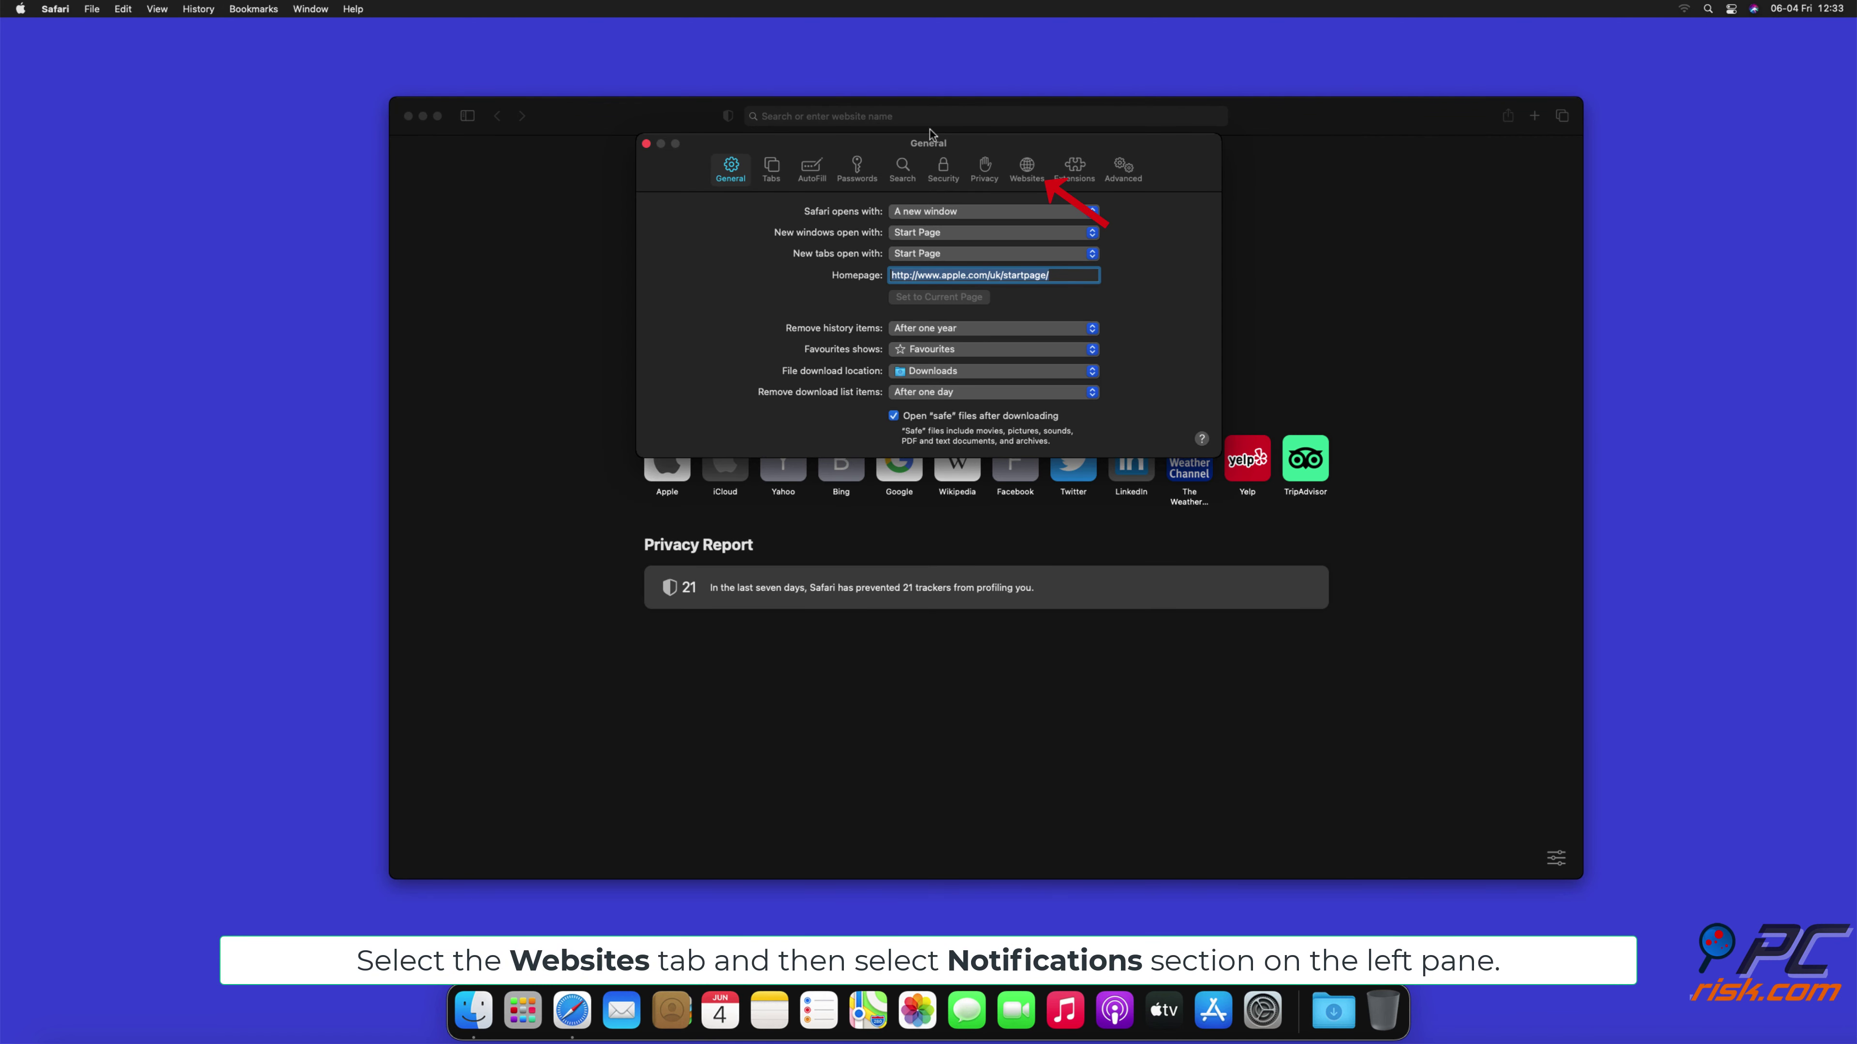
left_click(1022, 173)
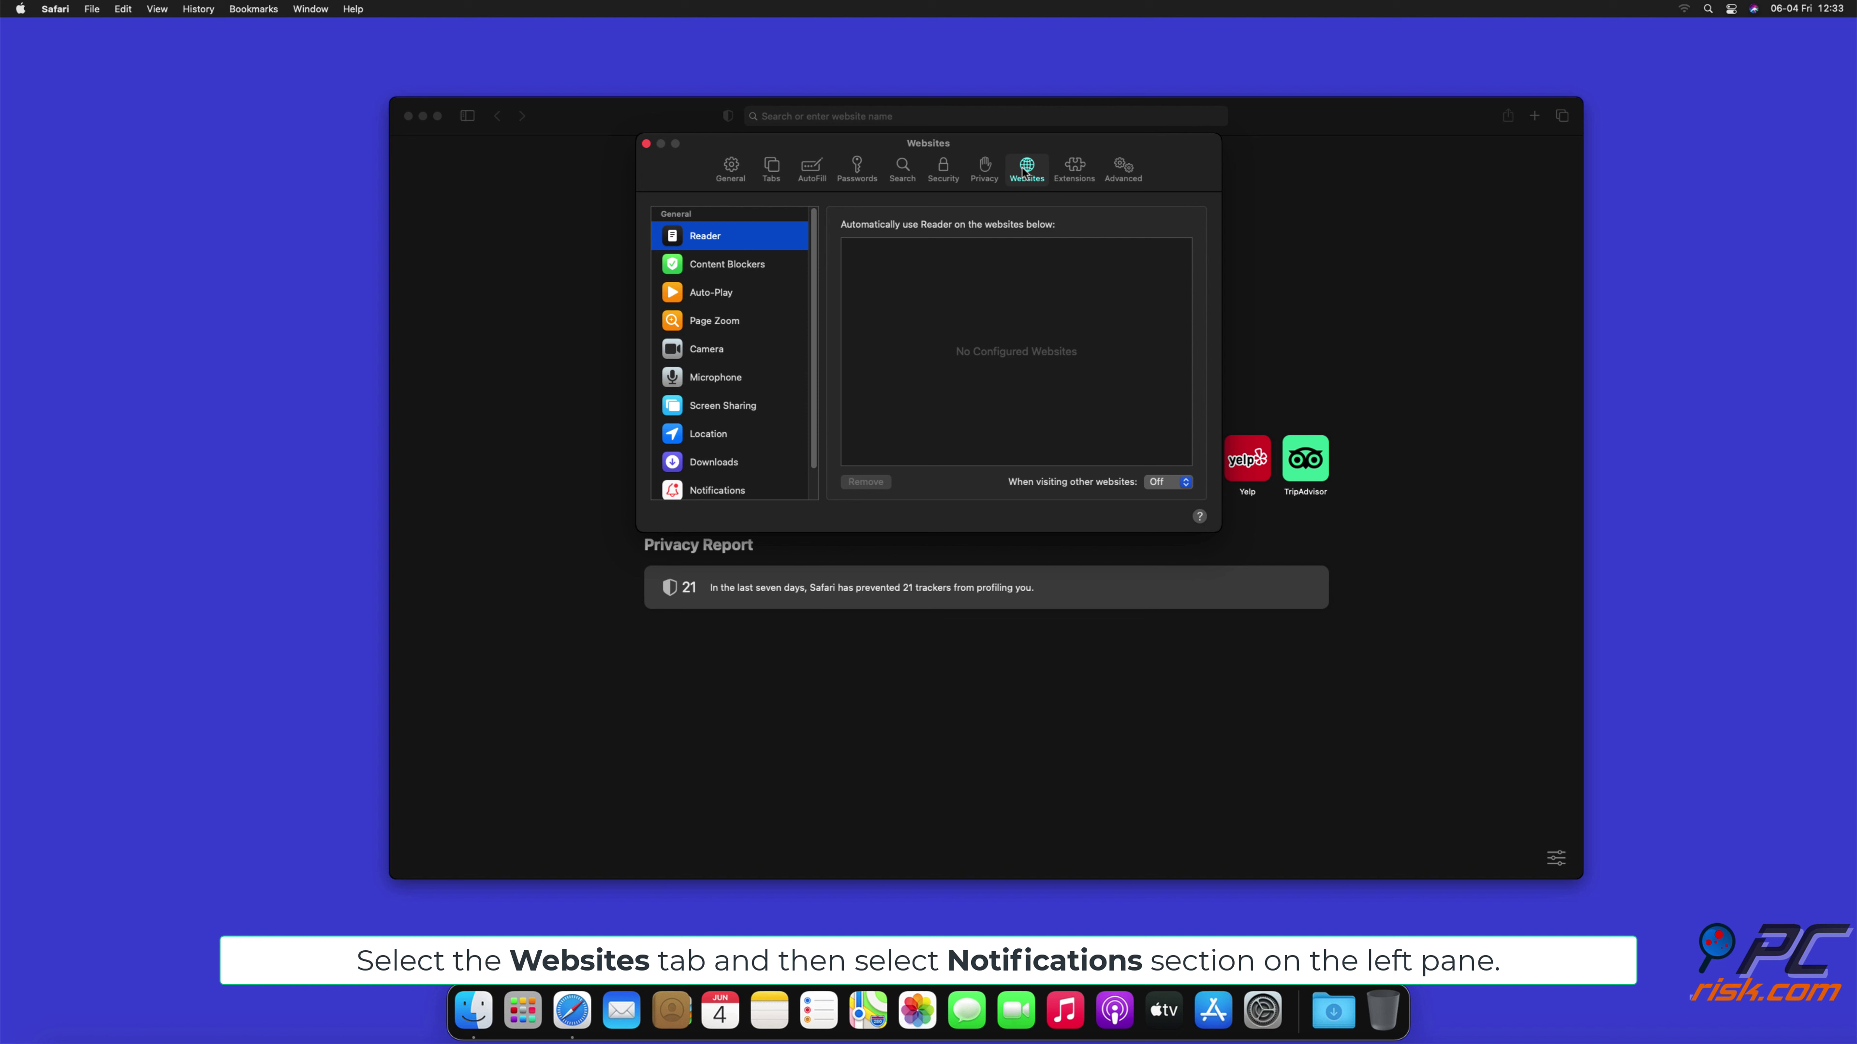
scroll(813, 249, "down", 1)
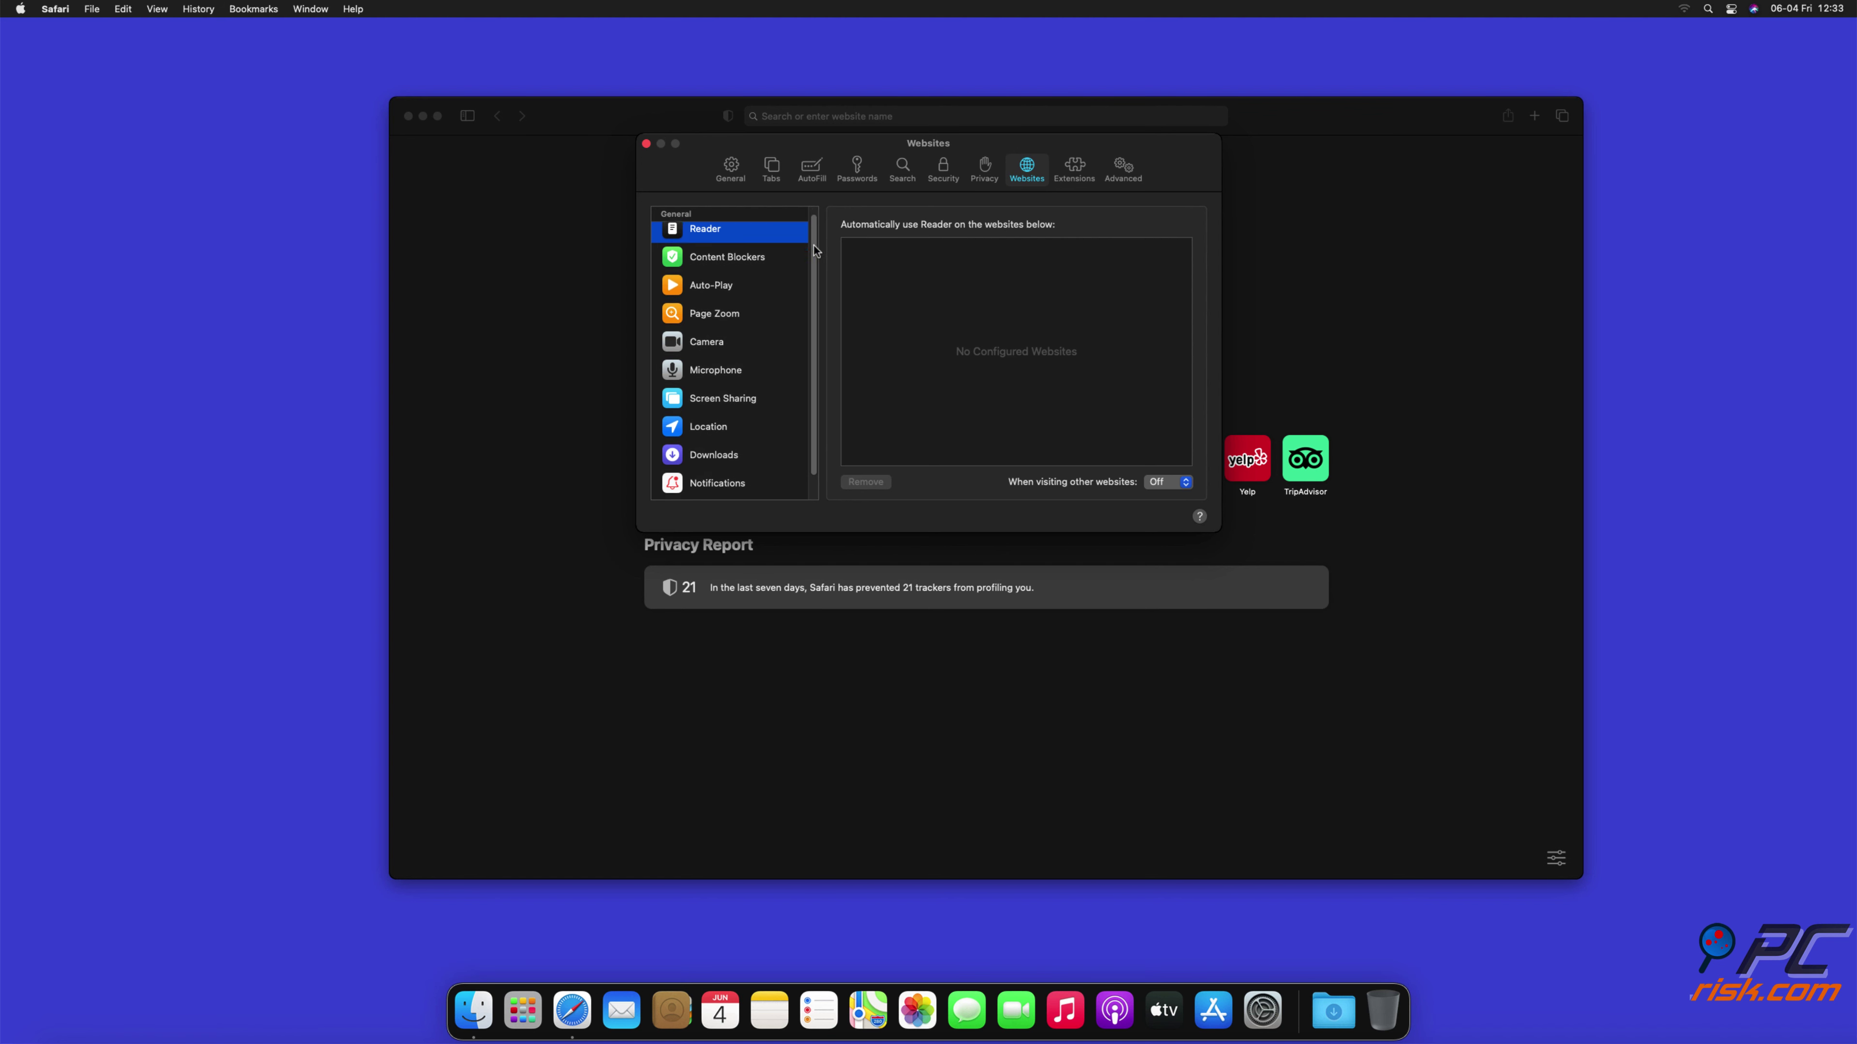
scroll(814, 278, "down", 1)
left_click(717, 458)
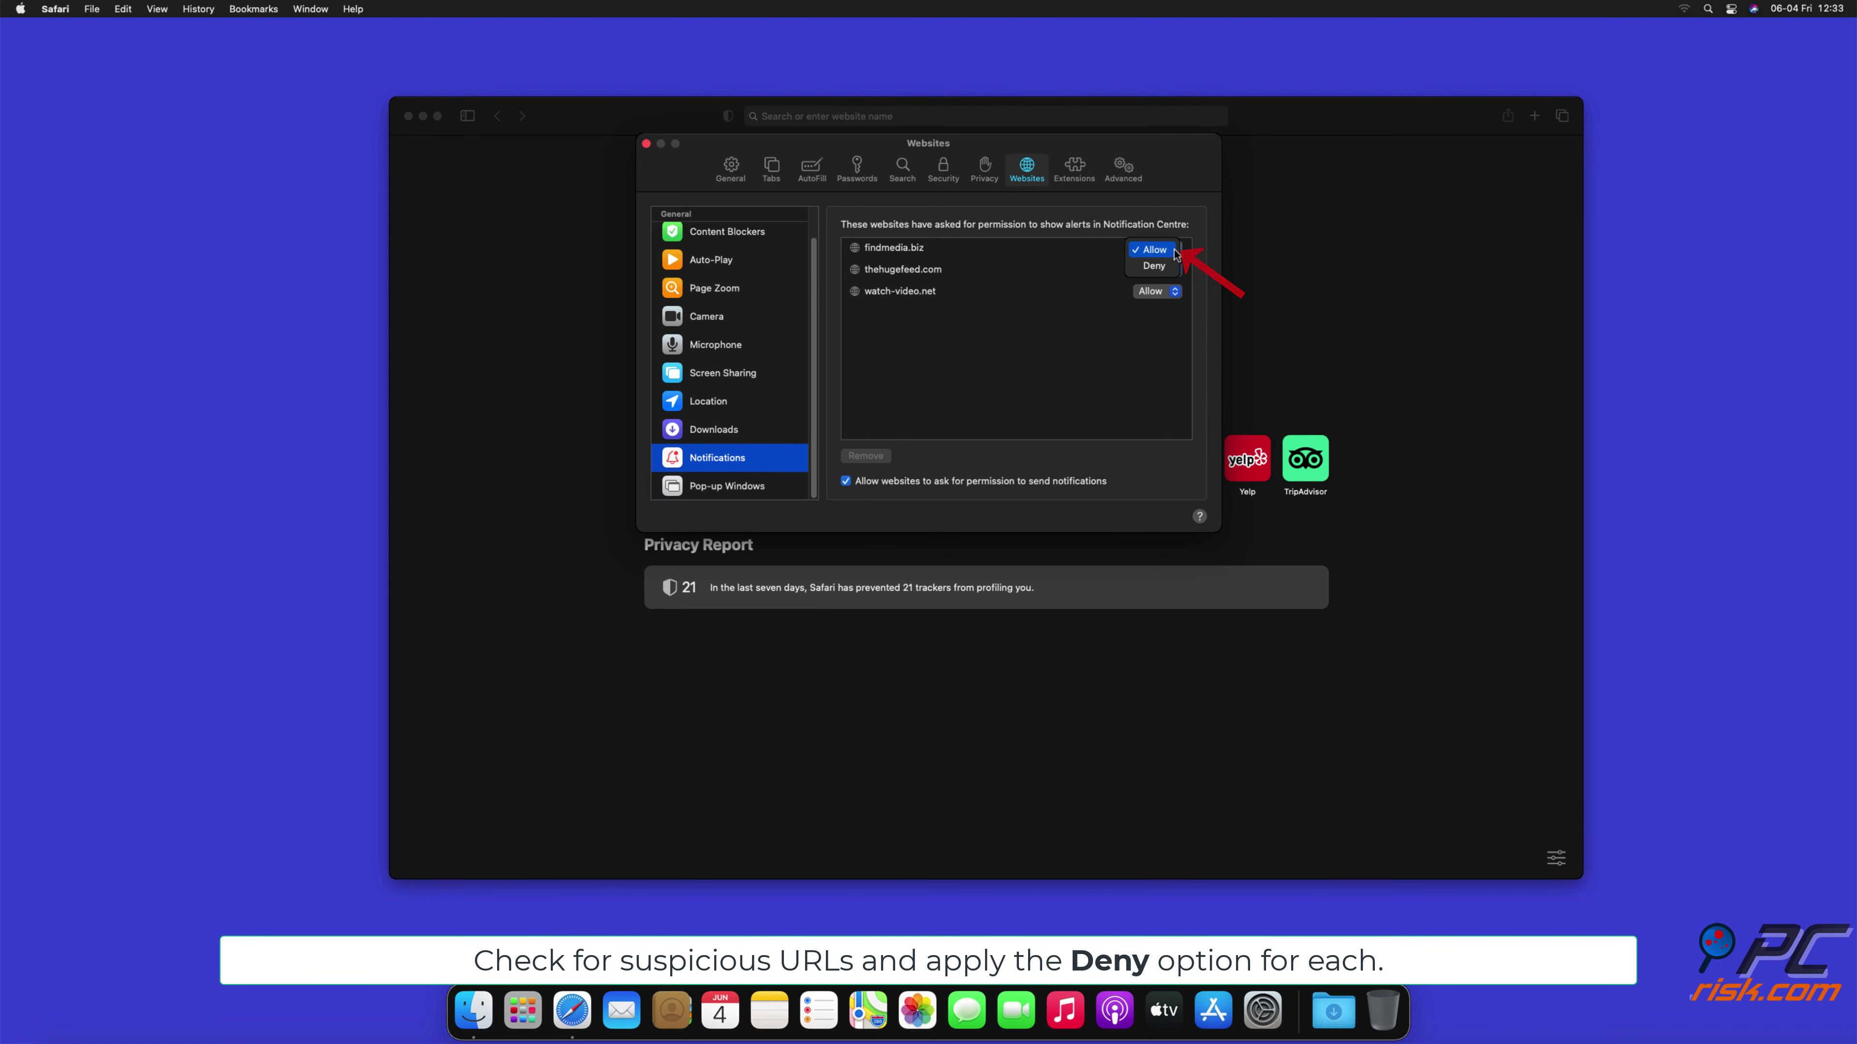
Set findmedia.biz, thehugefeed.com and watch-video.net to Deny, then close Preferences.
left_click(1154, 266)
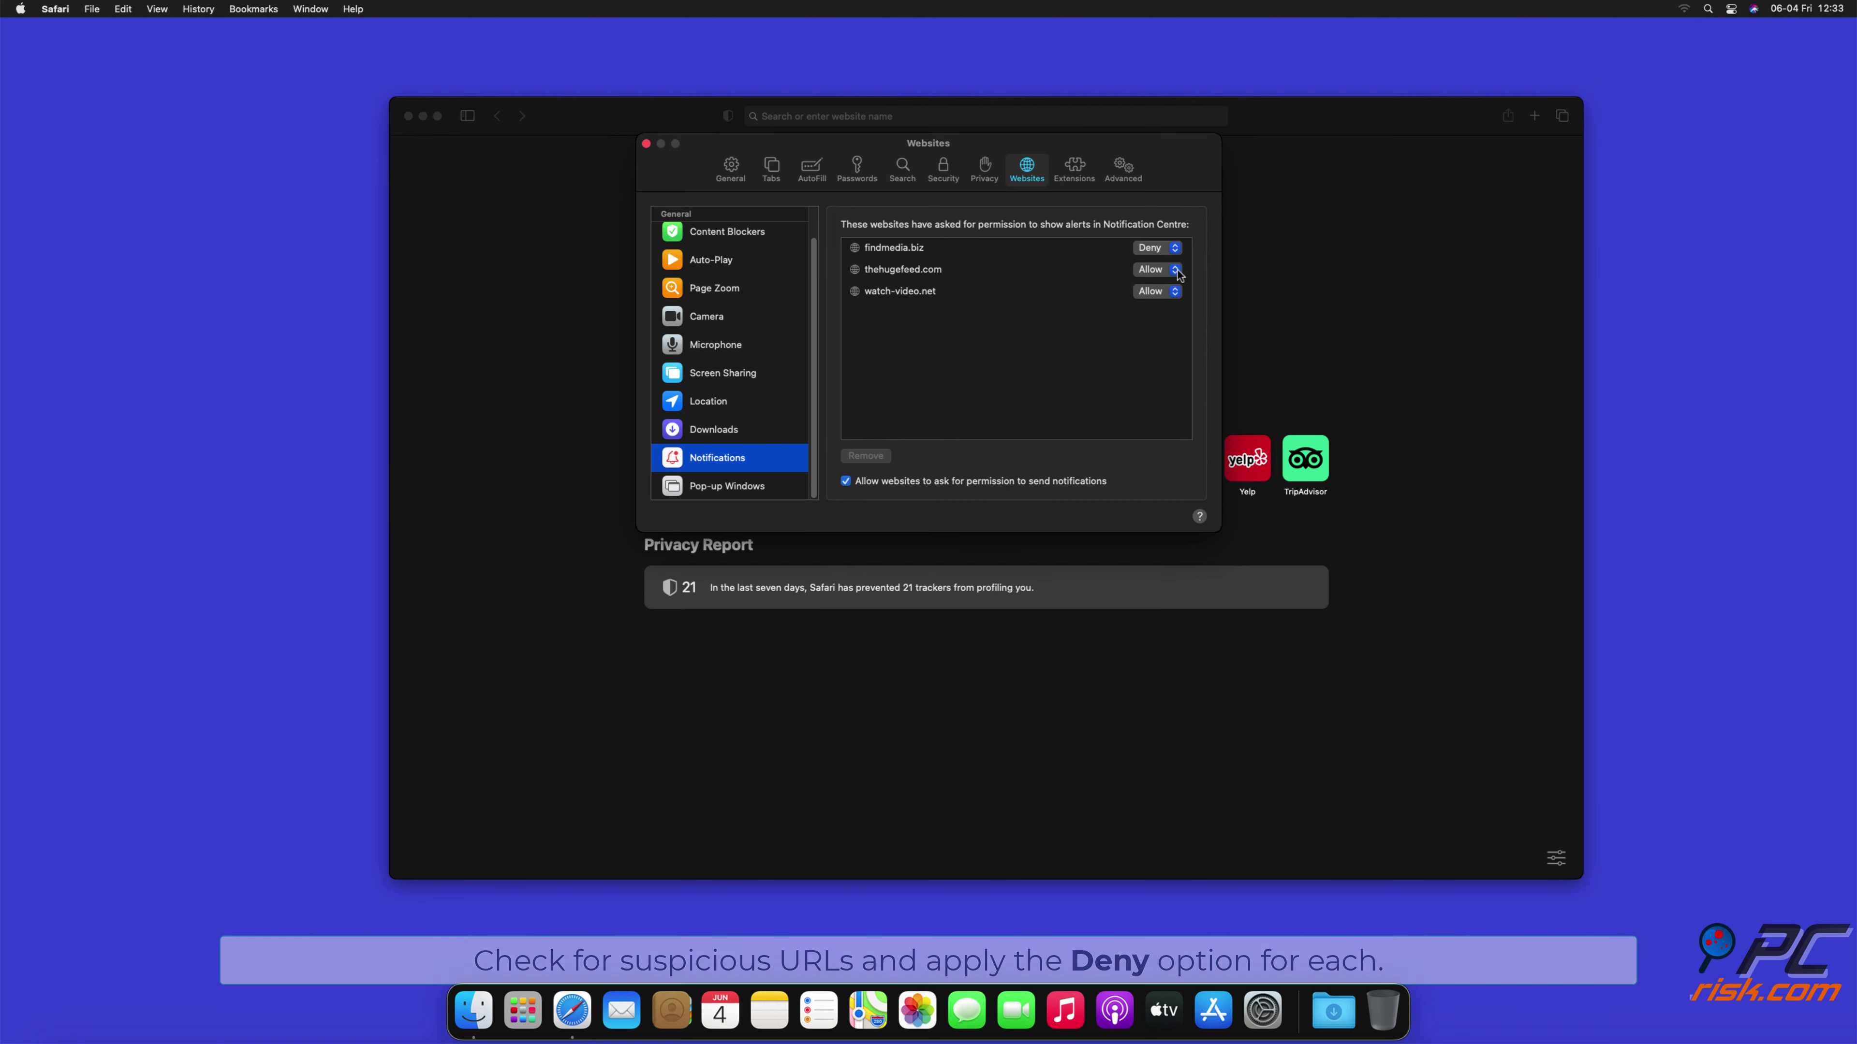
left_click(1163, 270)
left_click(1162, 288)
left_click(1179, 292)
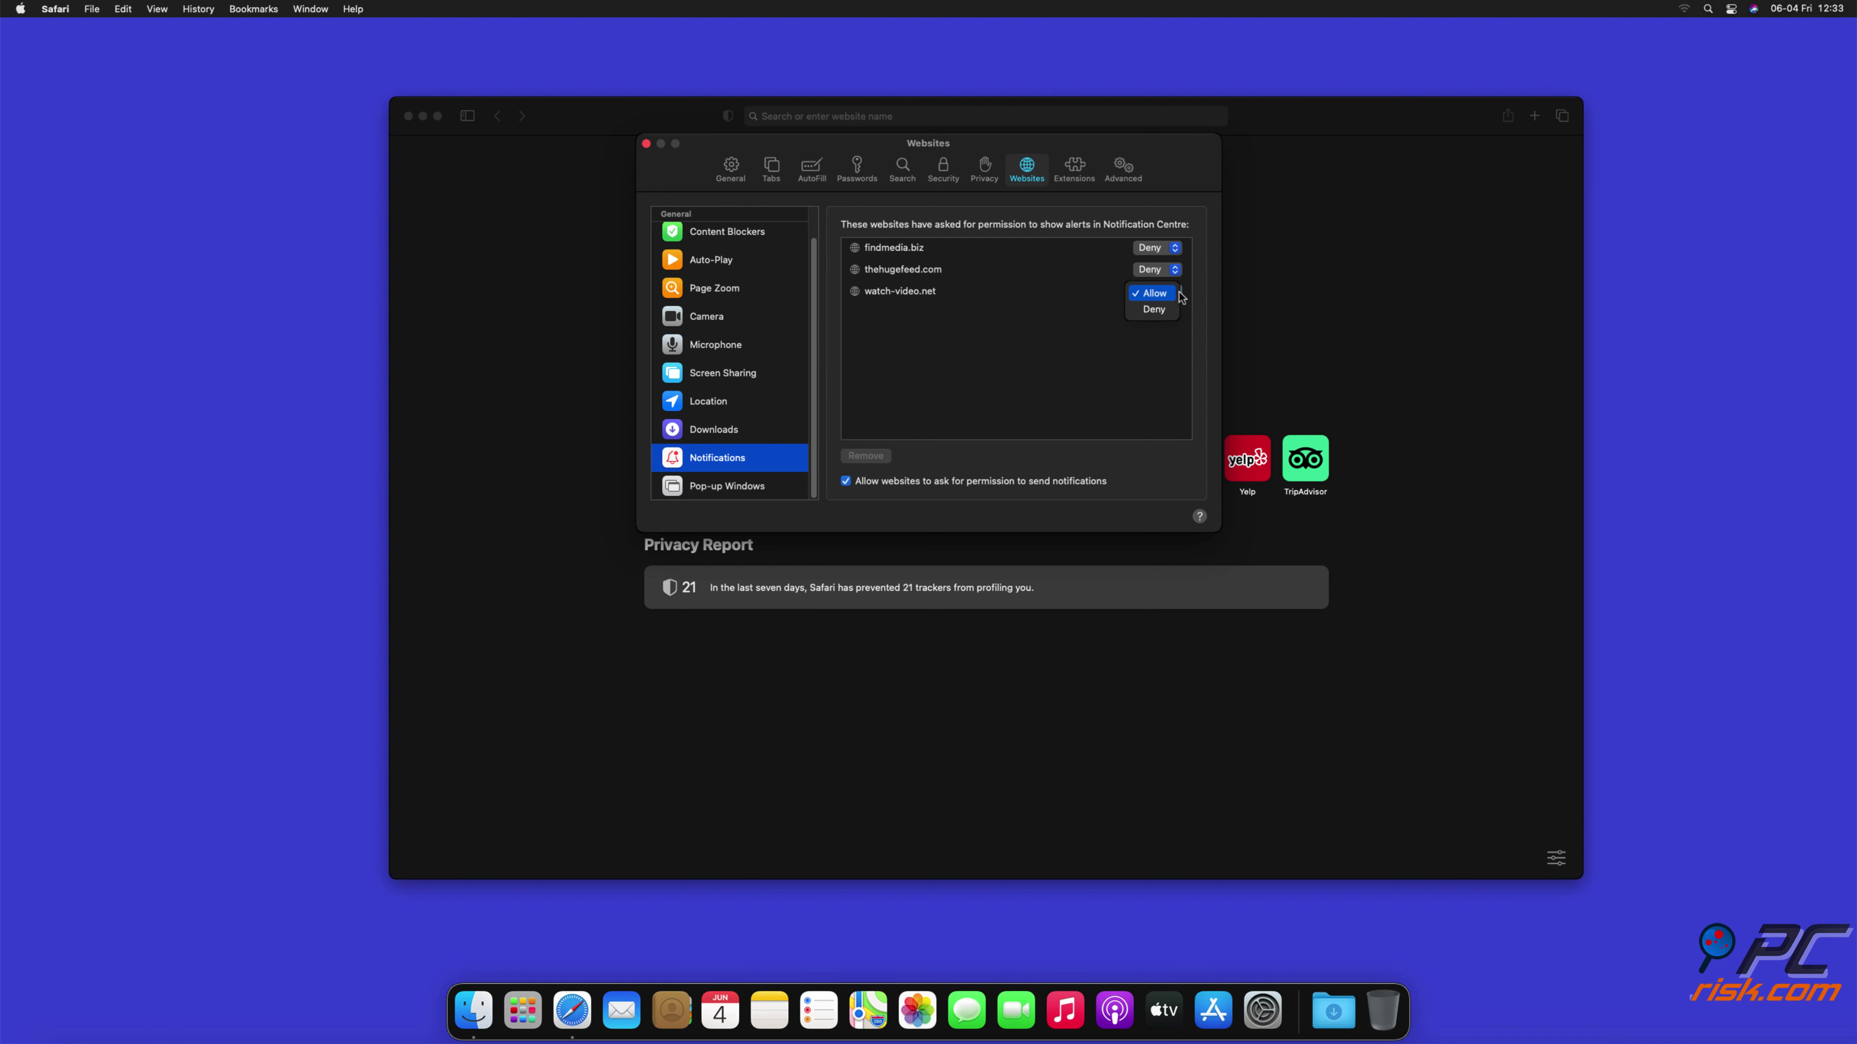
left_click(1156, 311)
left_click(647, 144)
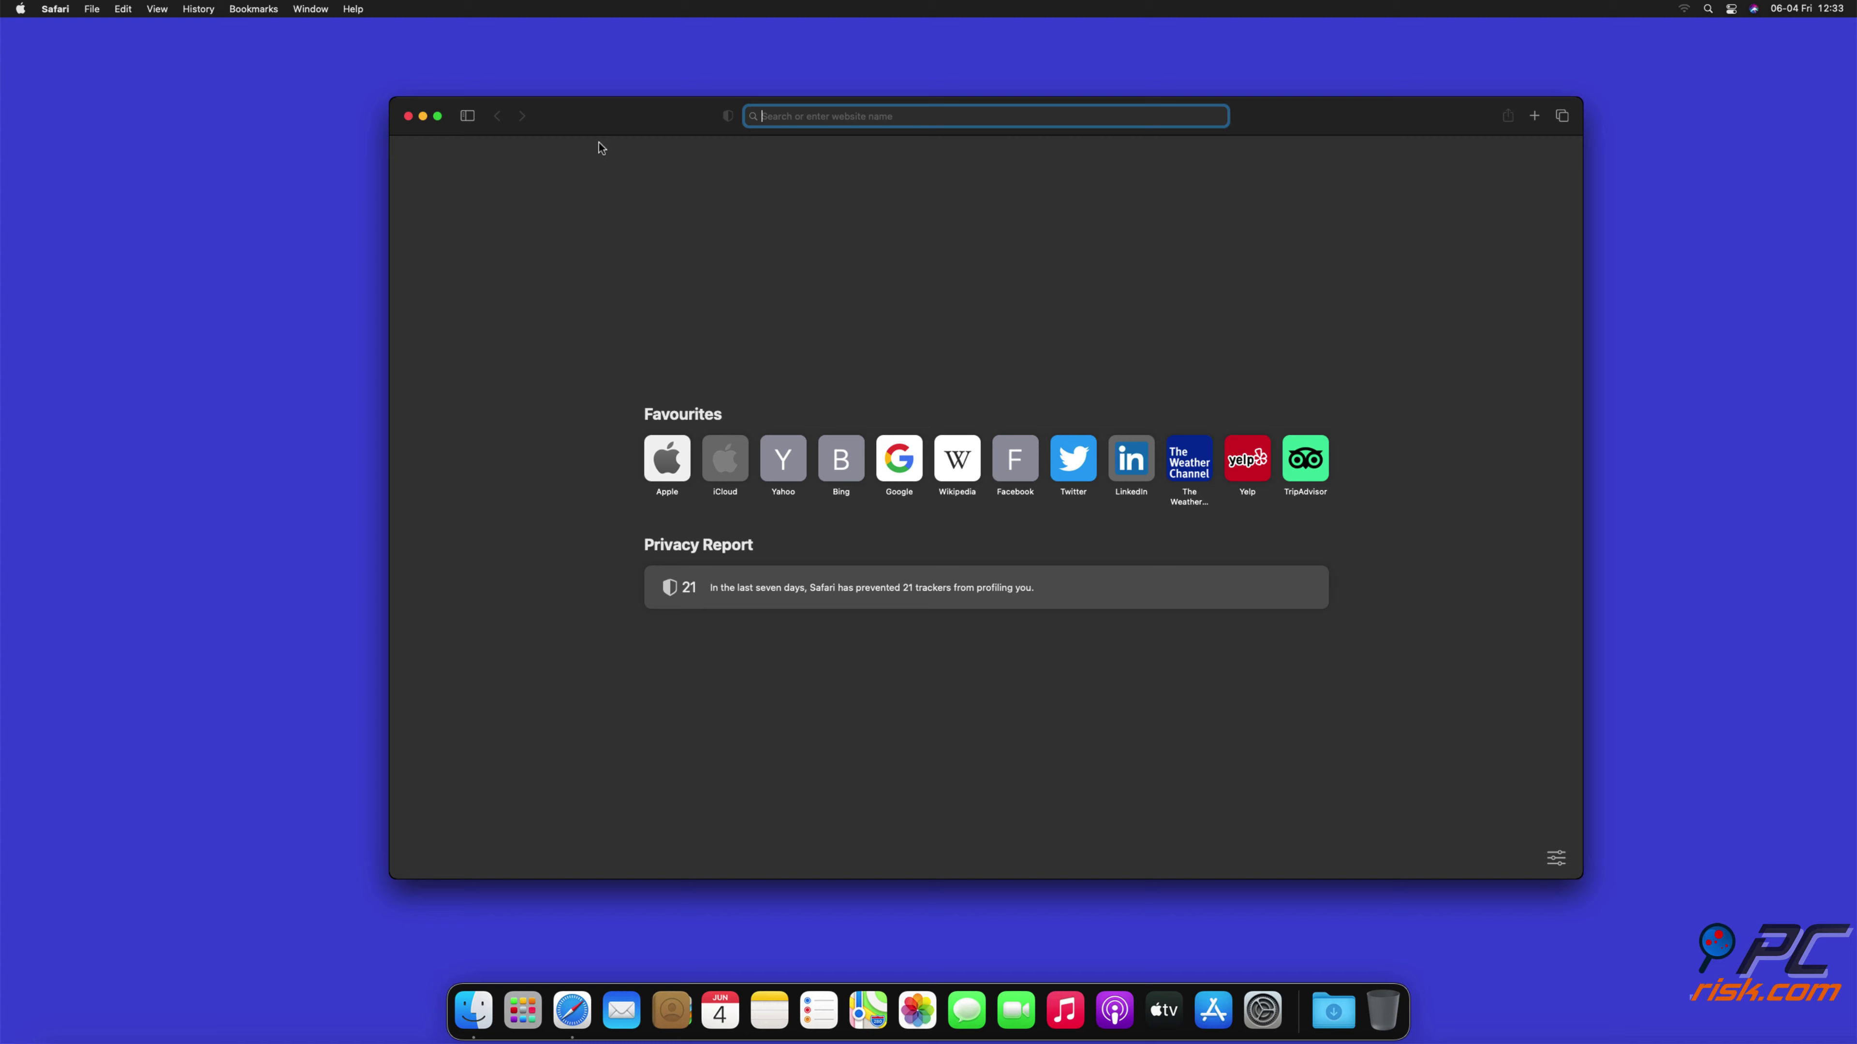
Close Safari, launch Microsoft Edge, and show its three-dots main menu.
left_click(408, 117)
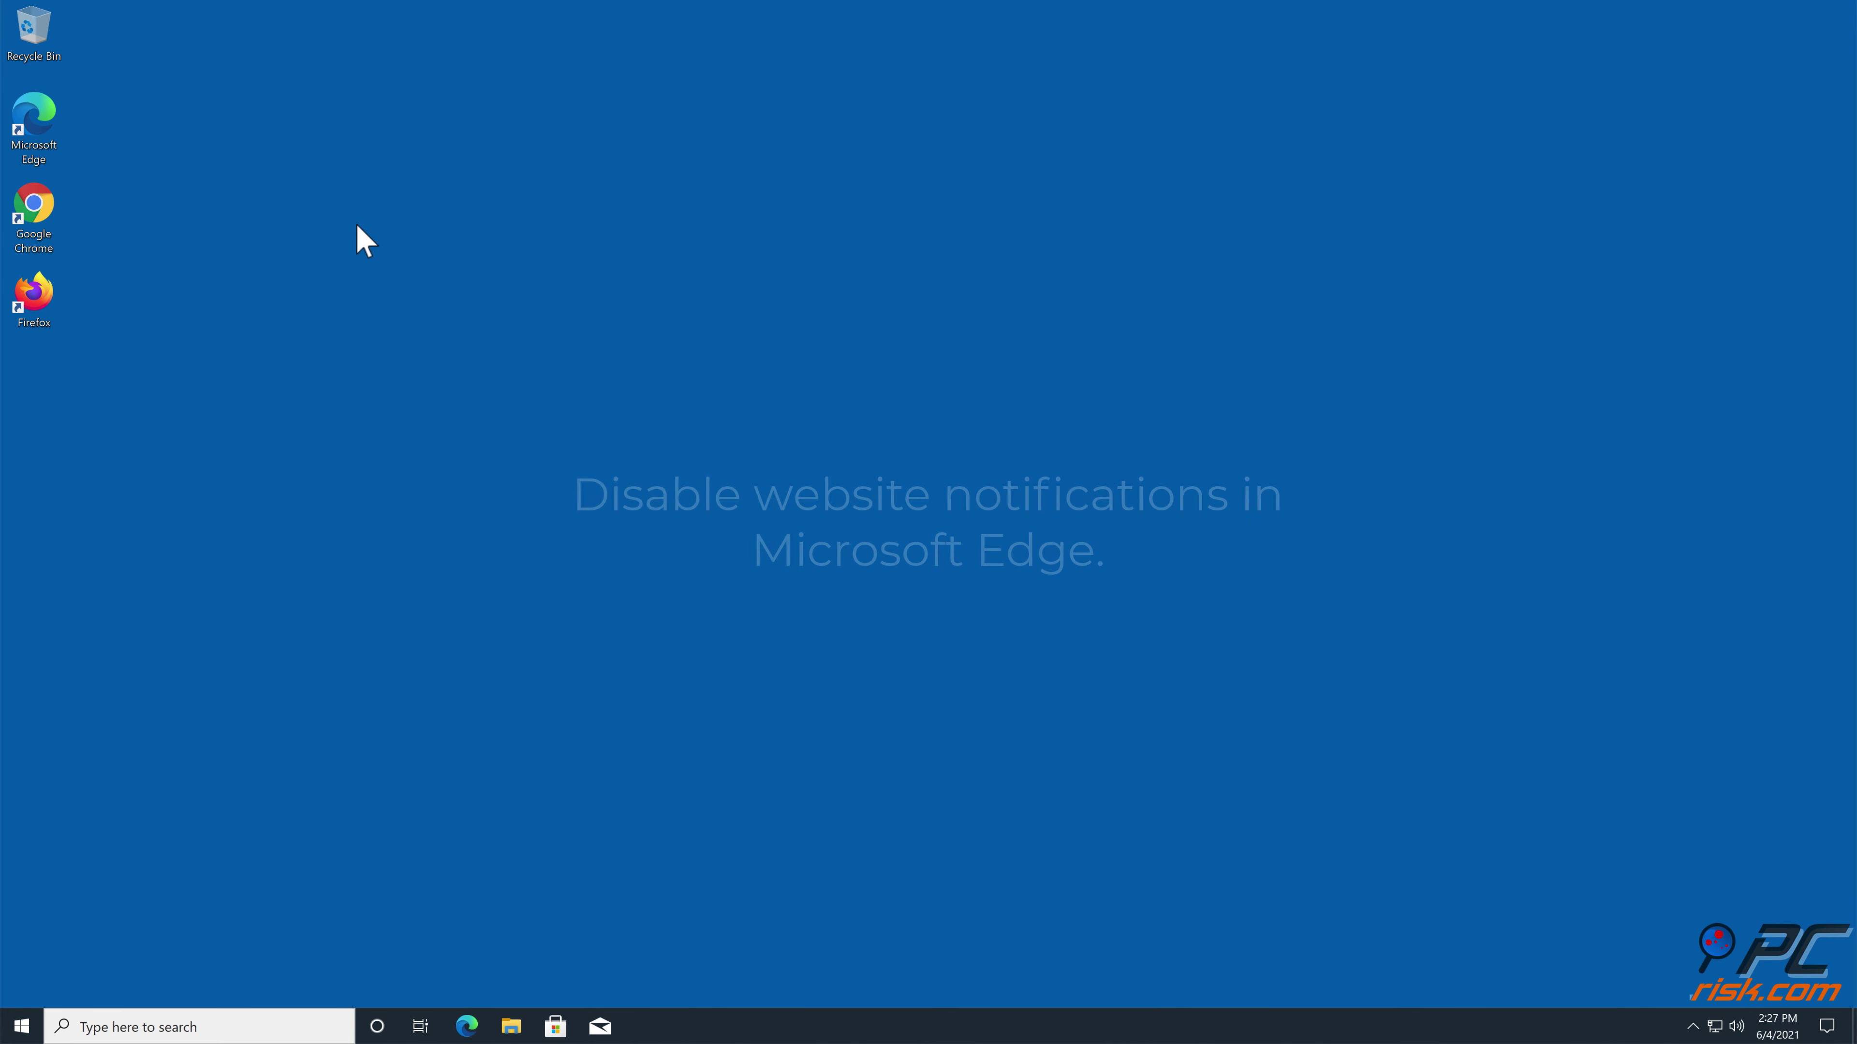
double_click(47, 156)
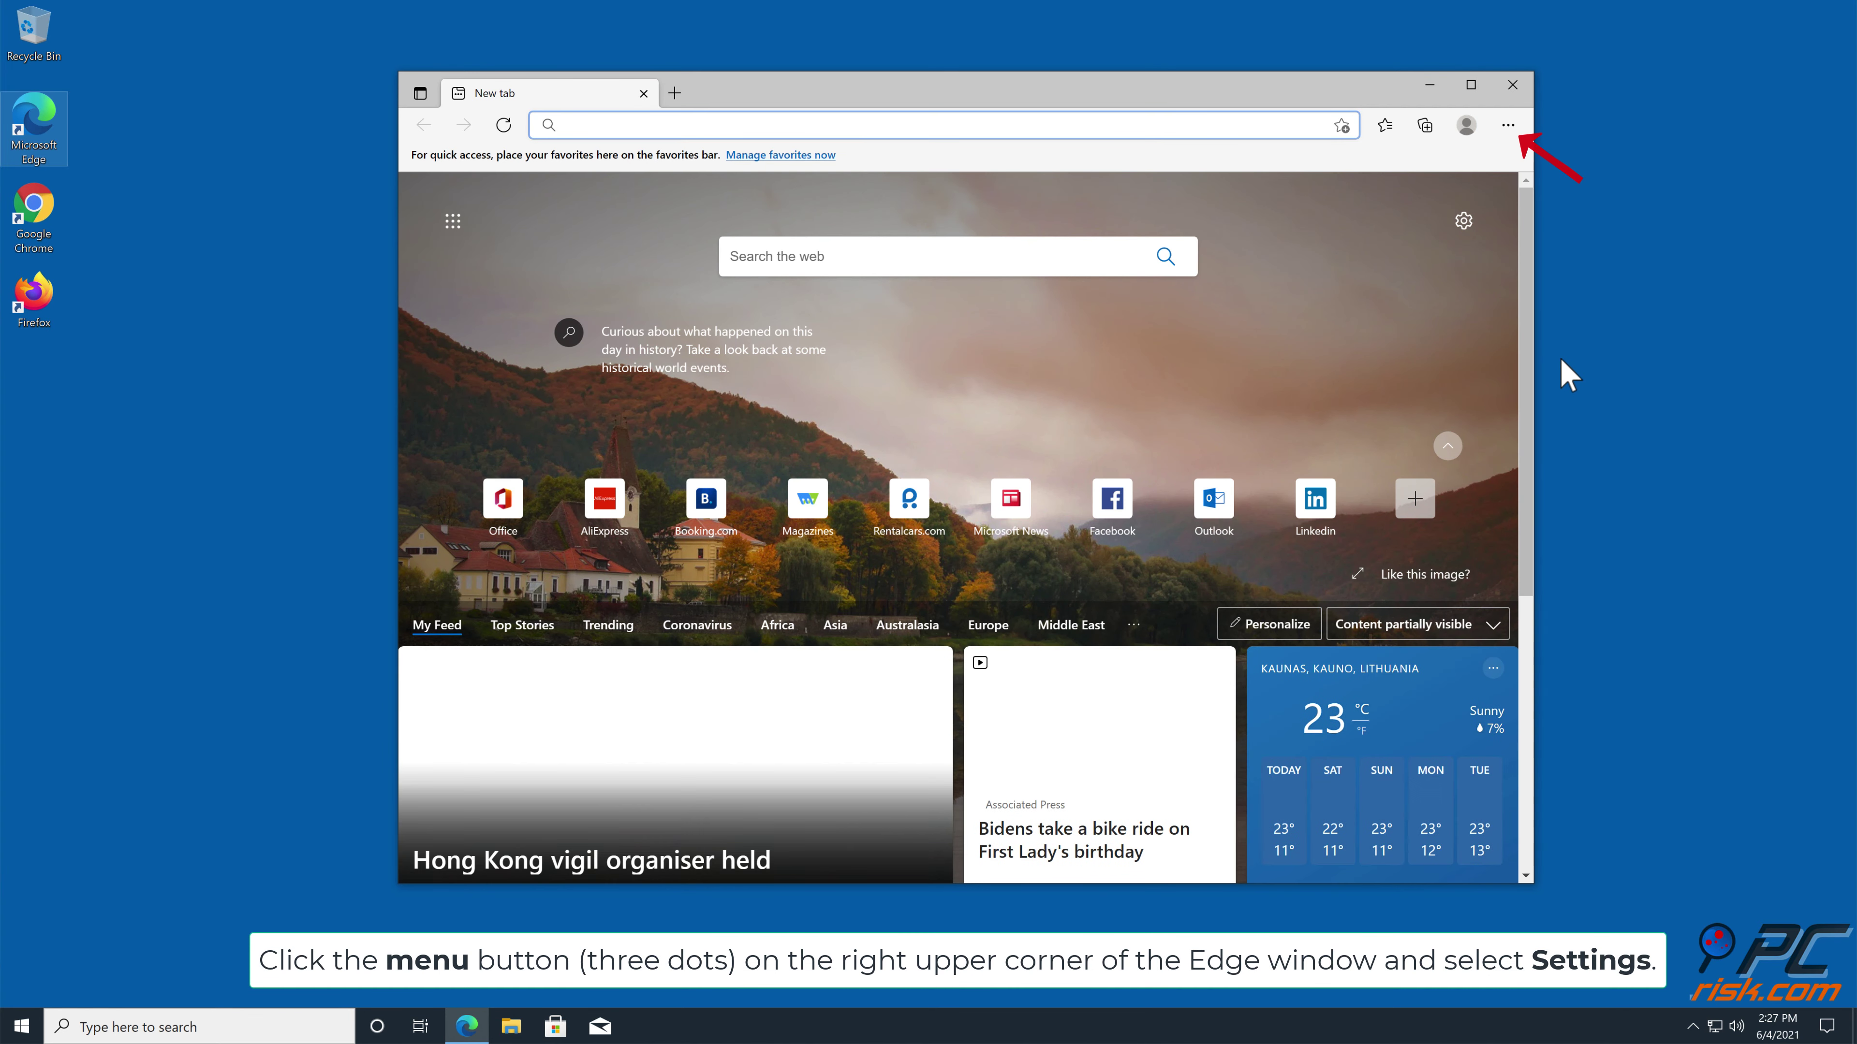
left_click(1509, 126)
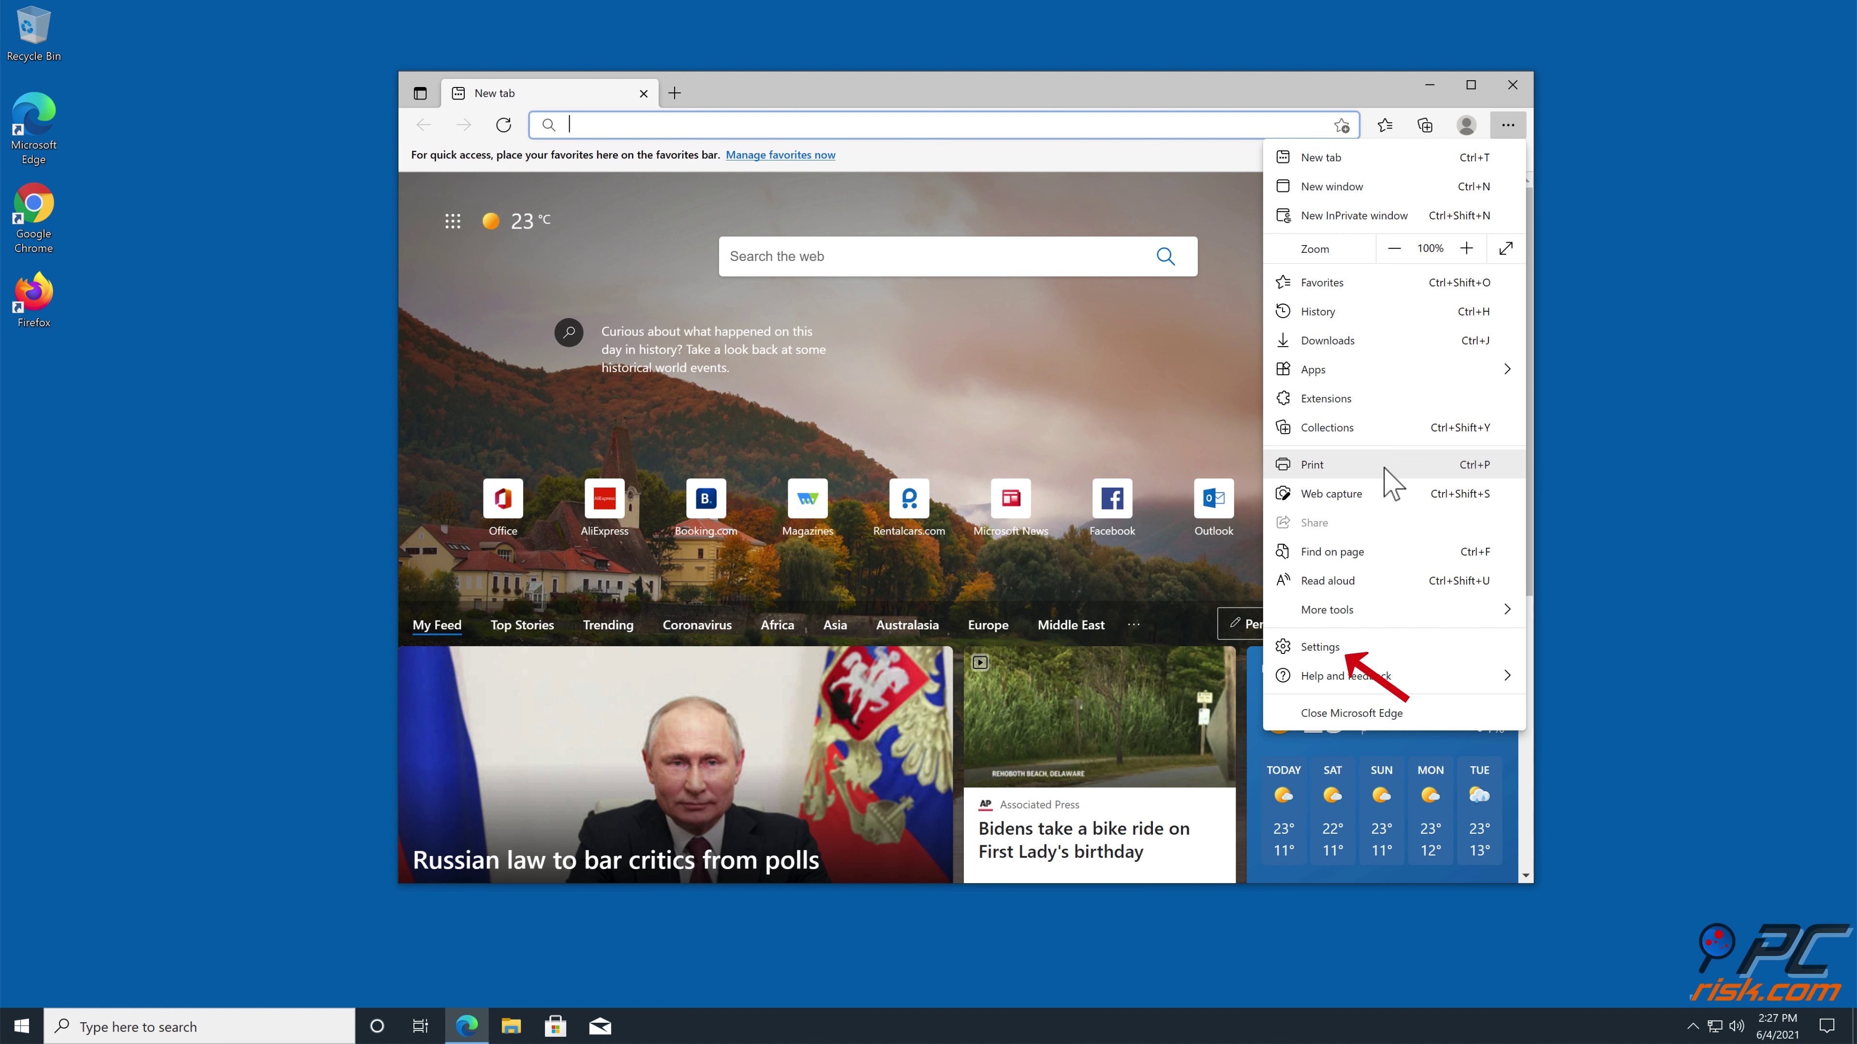
Go to Edge Settings > Cookies and site permissions > Notifications.
left_click(1334, 647)
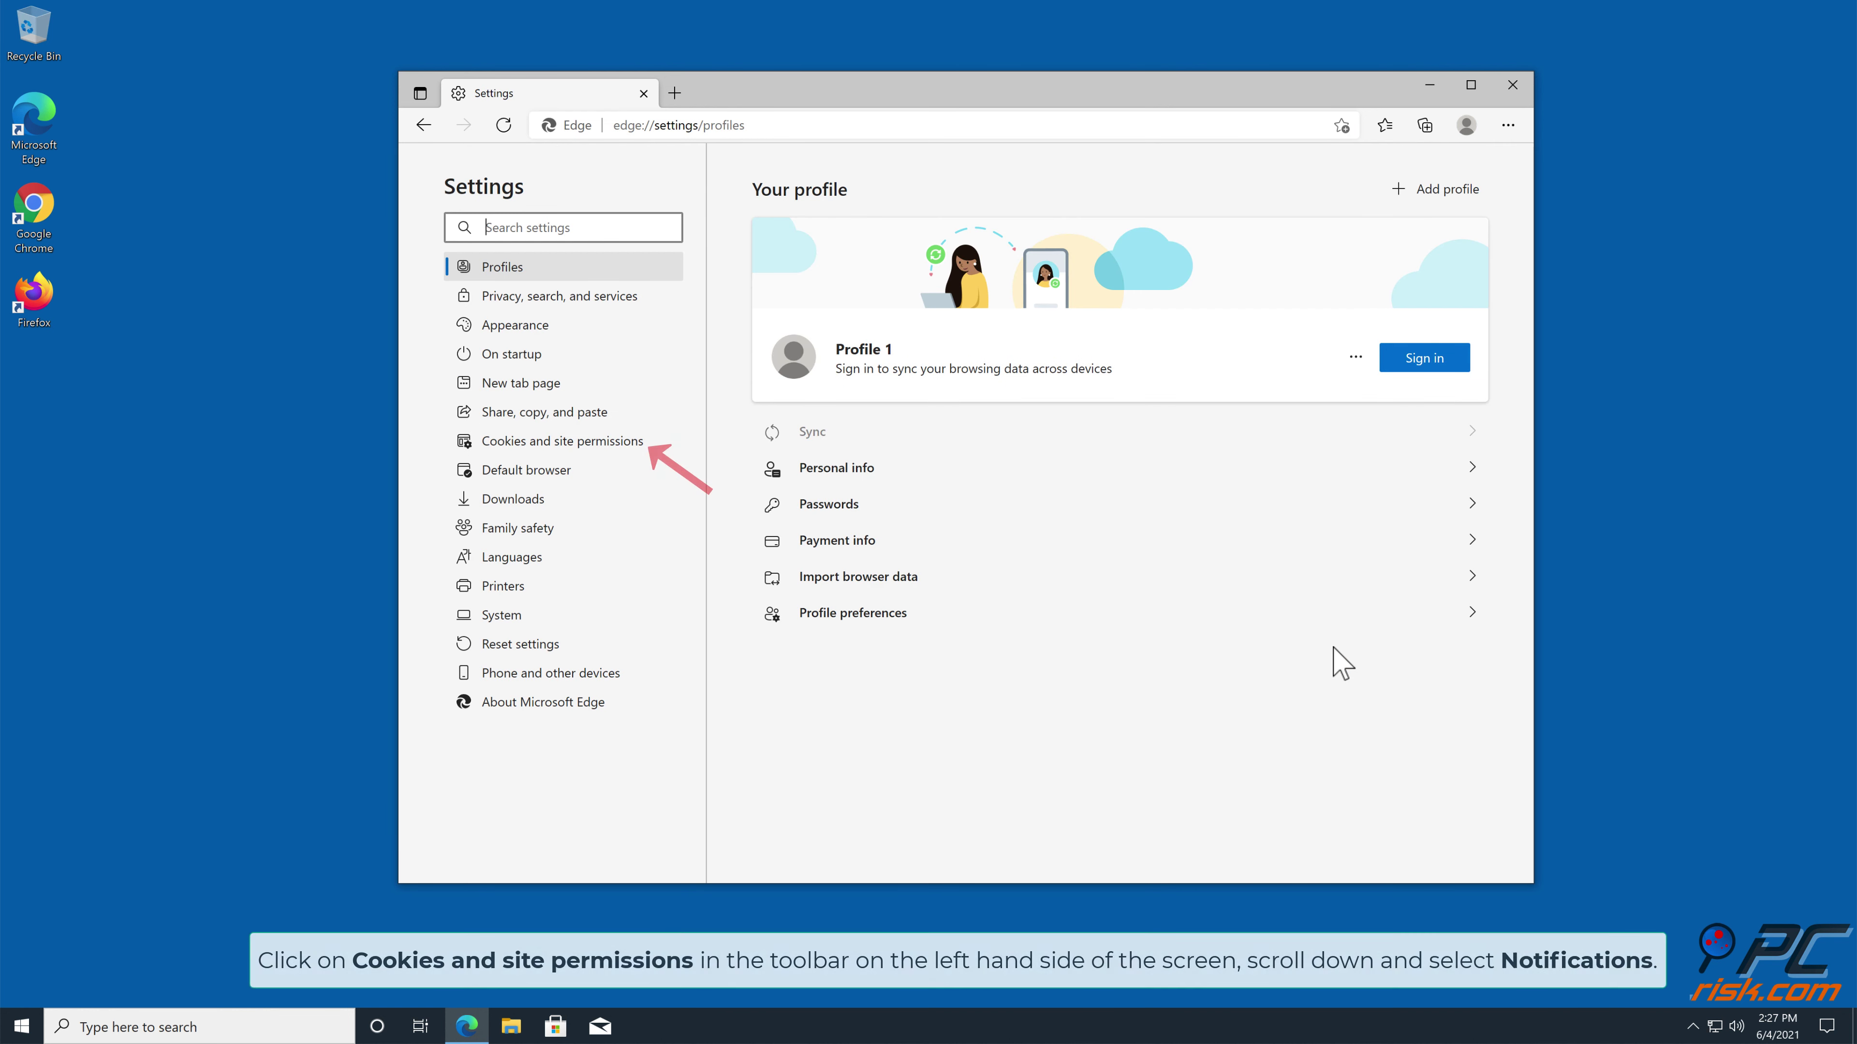
left_click(601, 448)
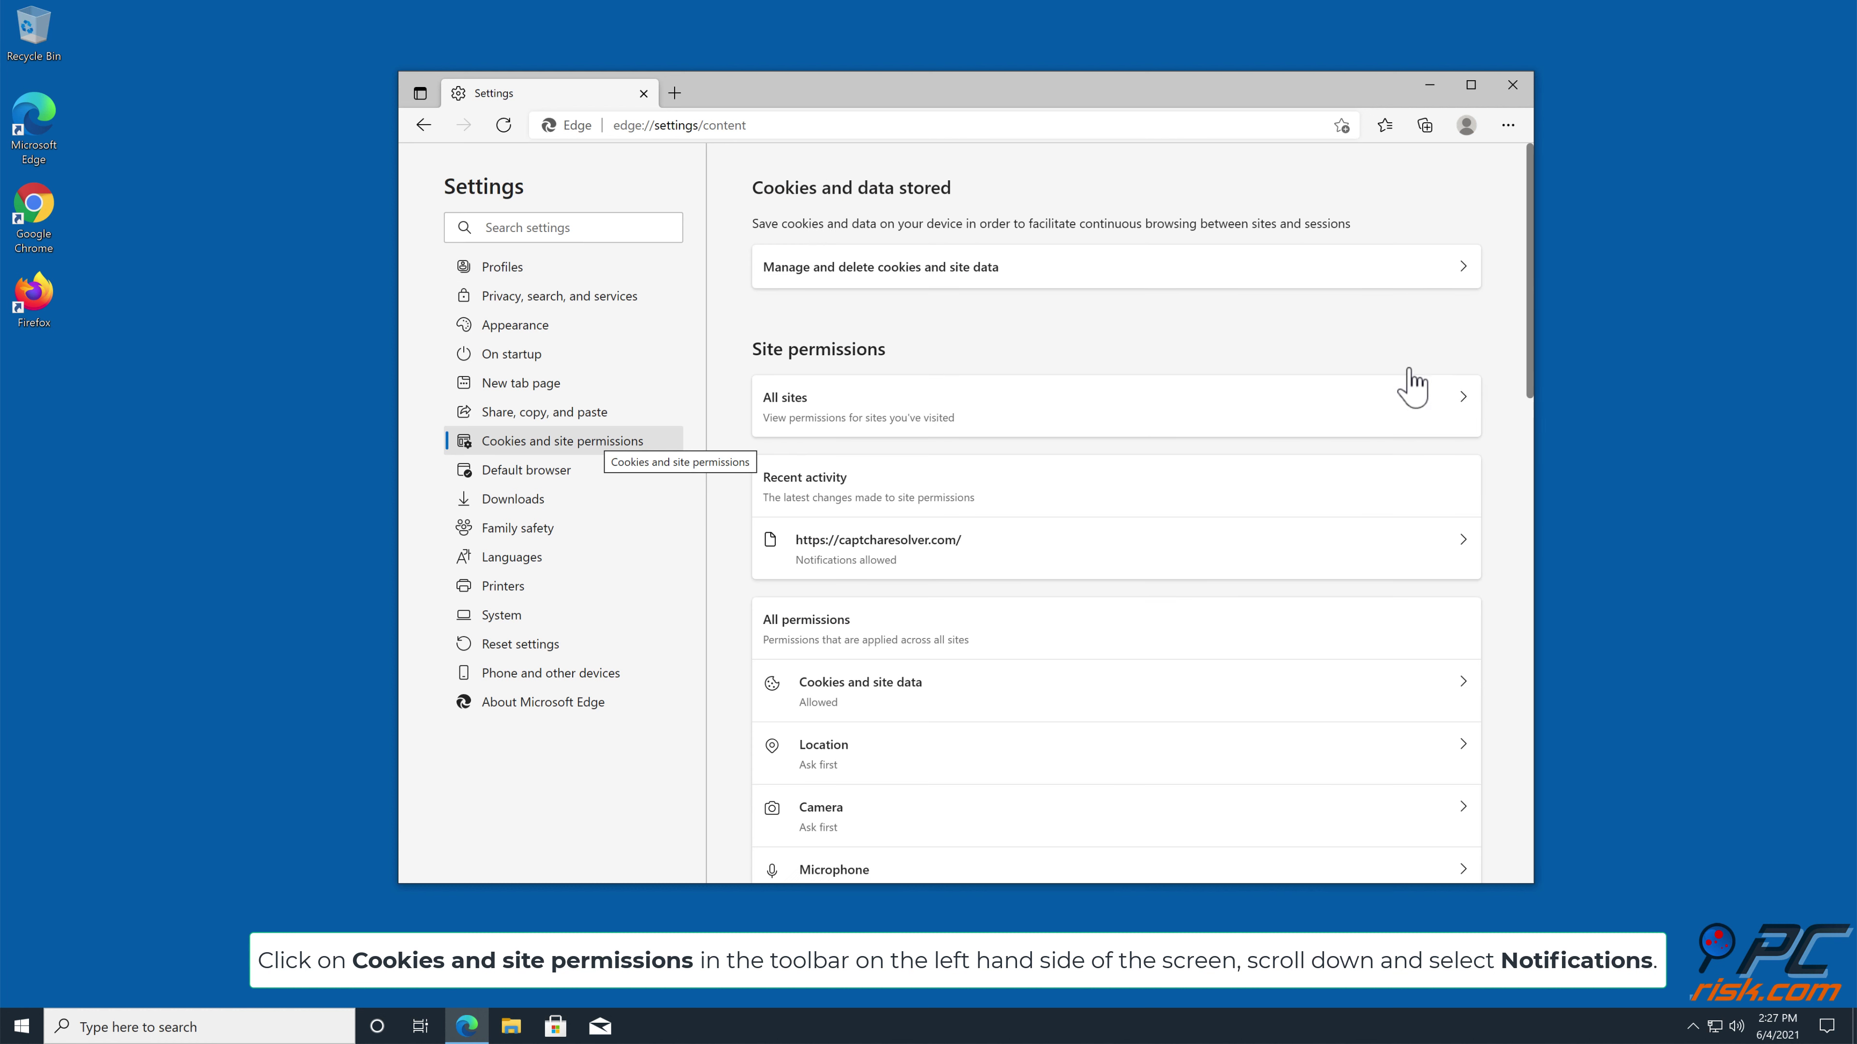
left_click_drag(1532, 349, 1522, 474)
scroll(1524, 486, "down", 2)
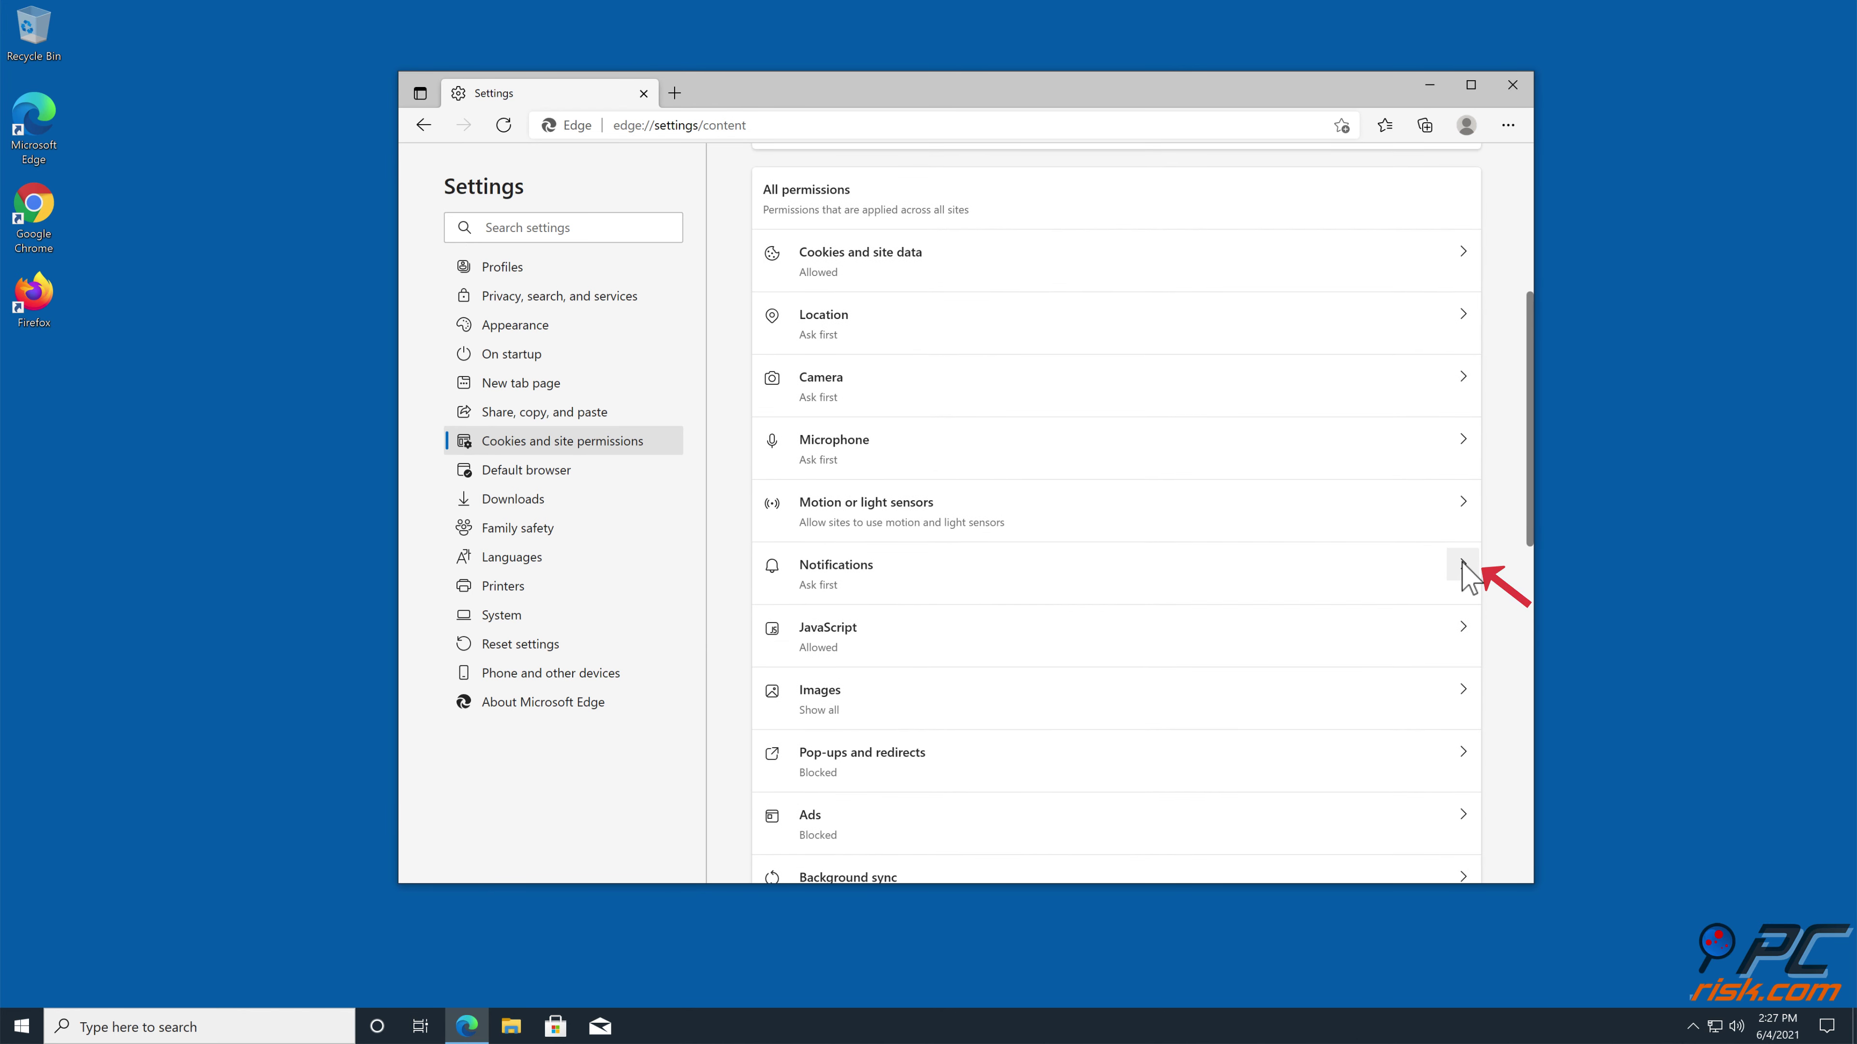
left_click(1462, 562)
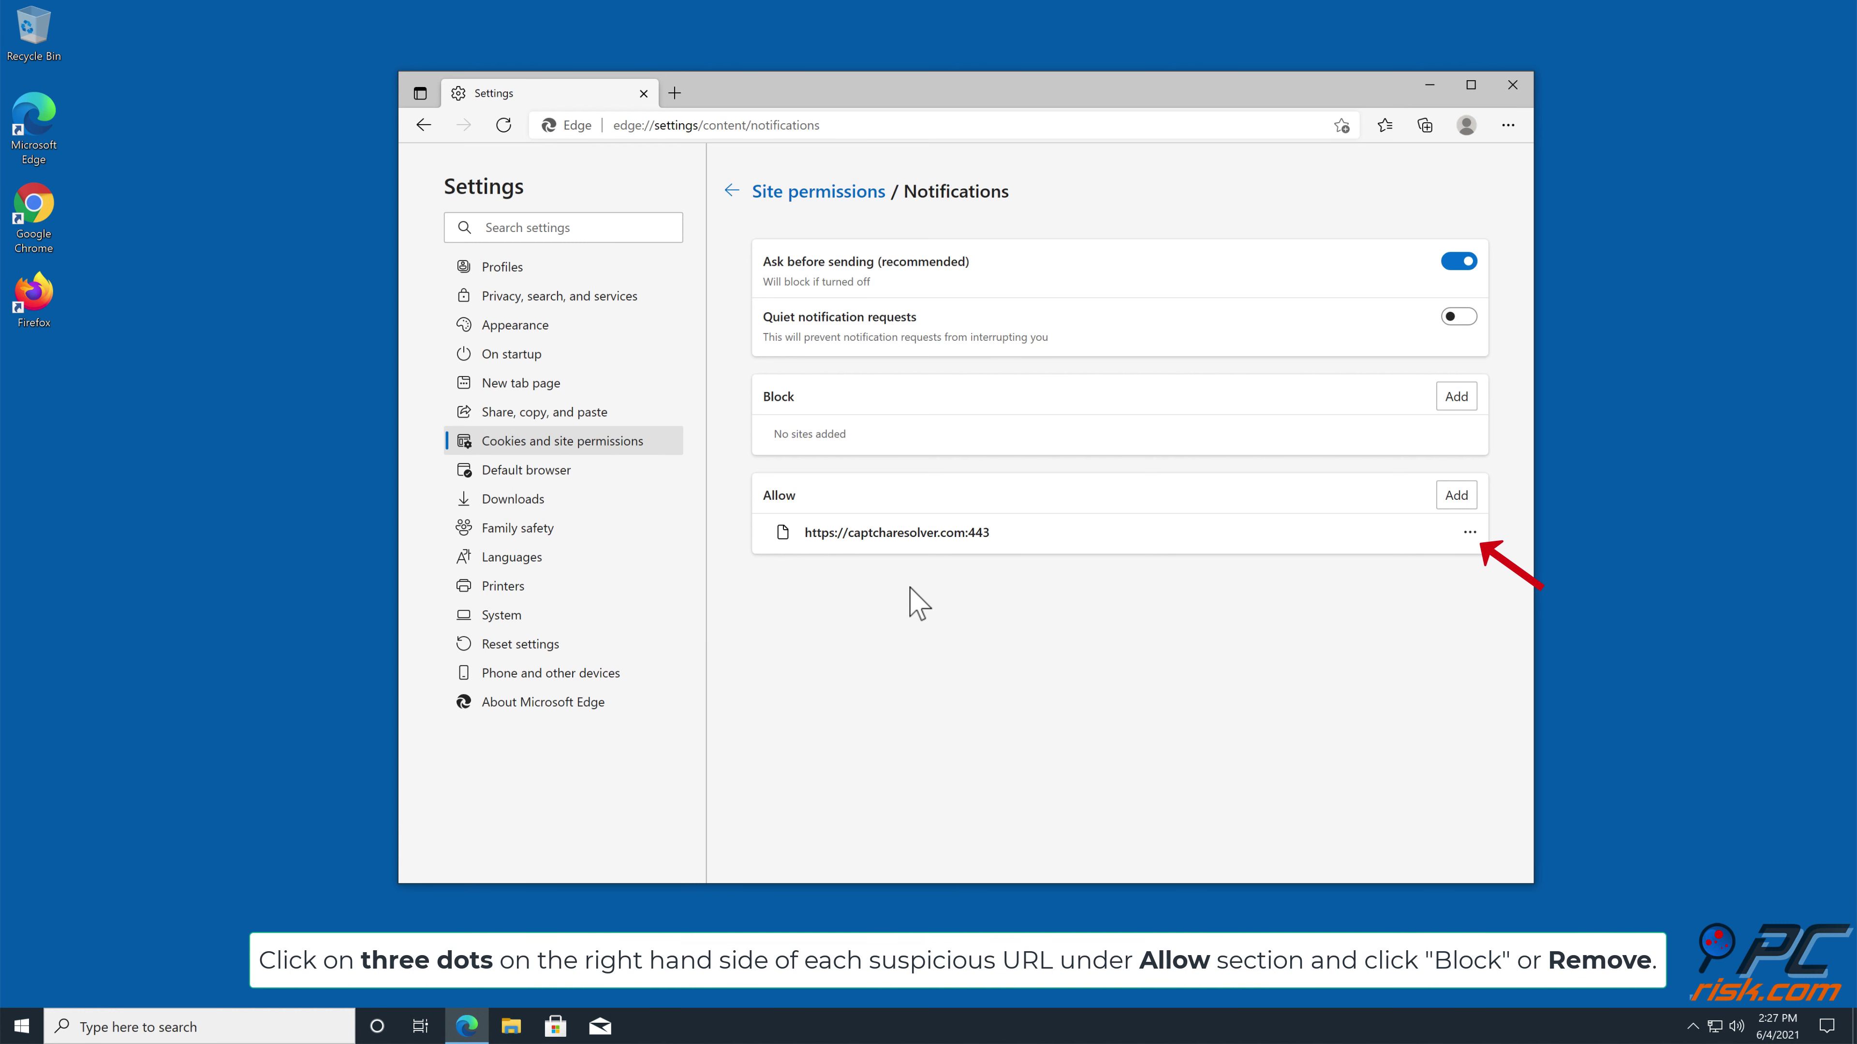
Remove captcharesolver.com from the allowed notification sites and close Edge.
left_click(1469, 533)
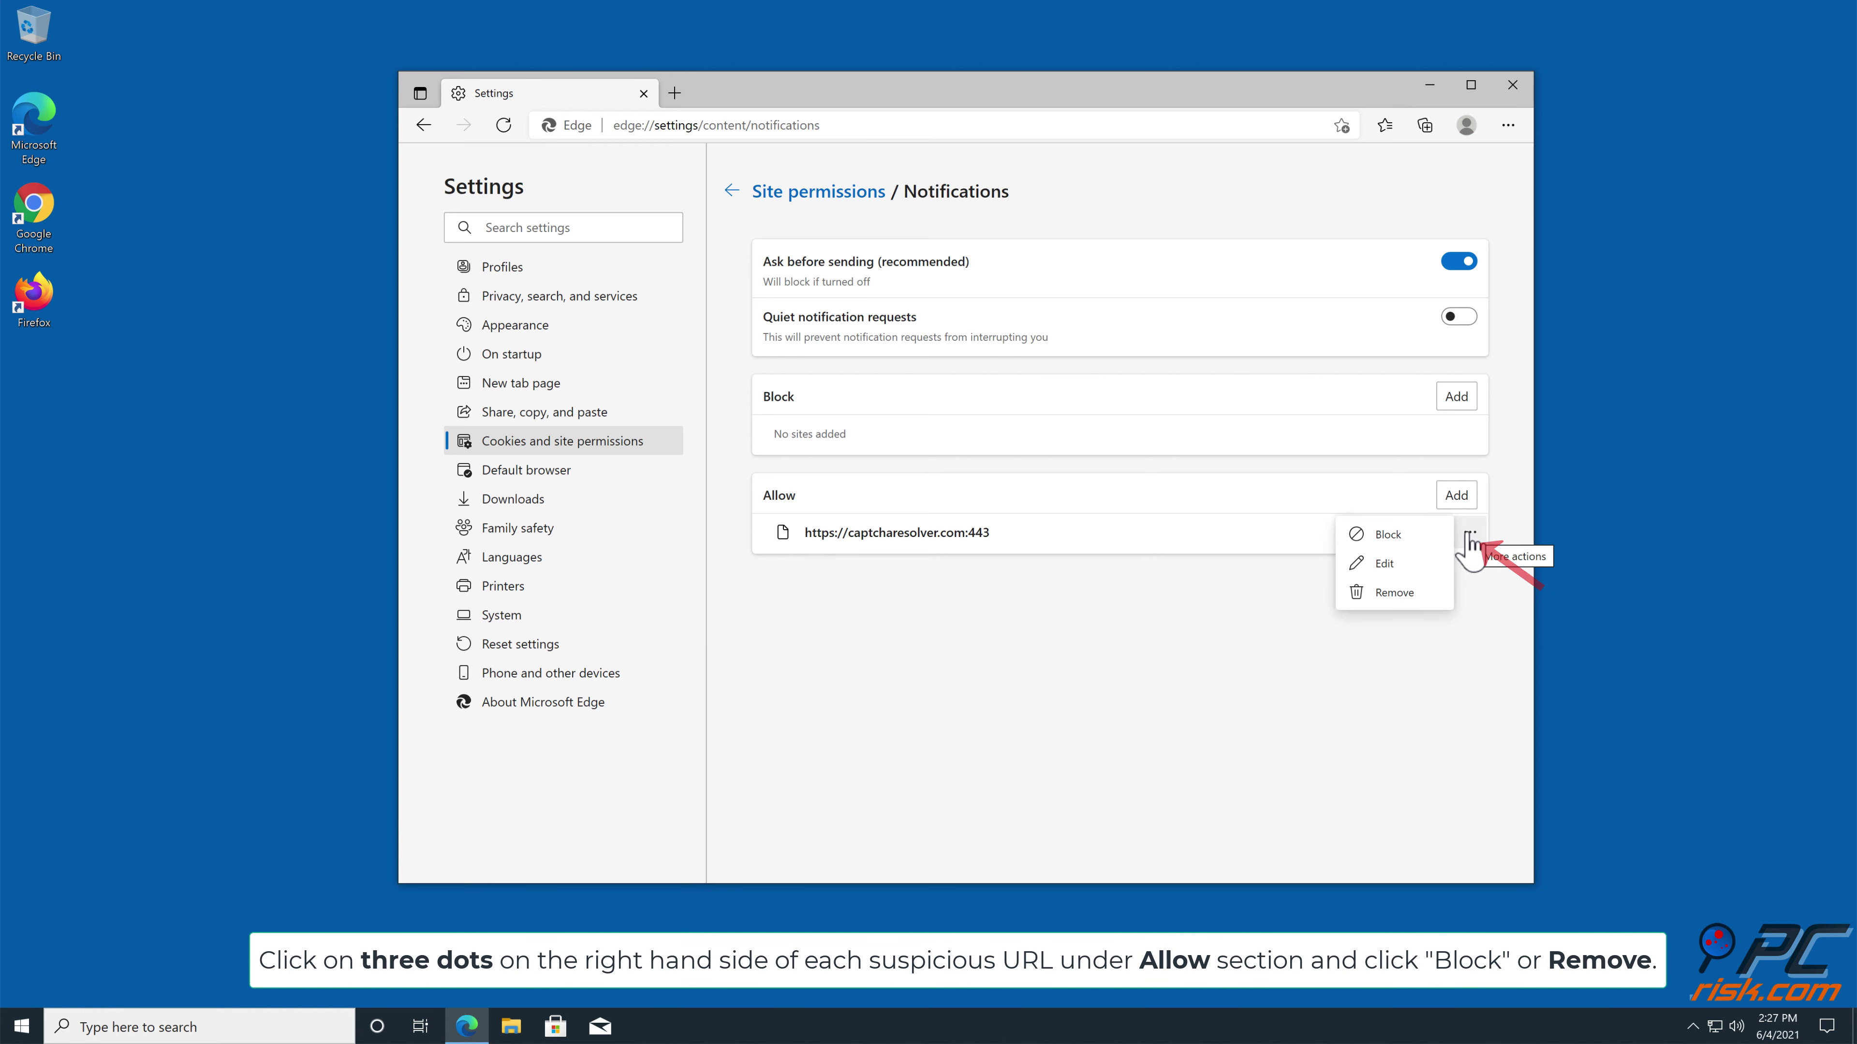
left_click(1400, 593)
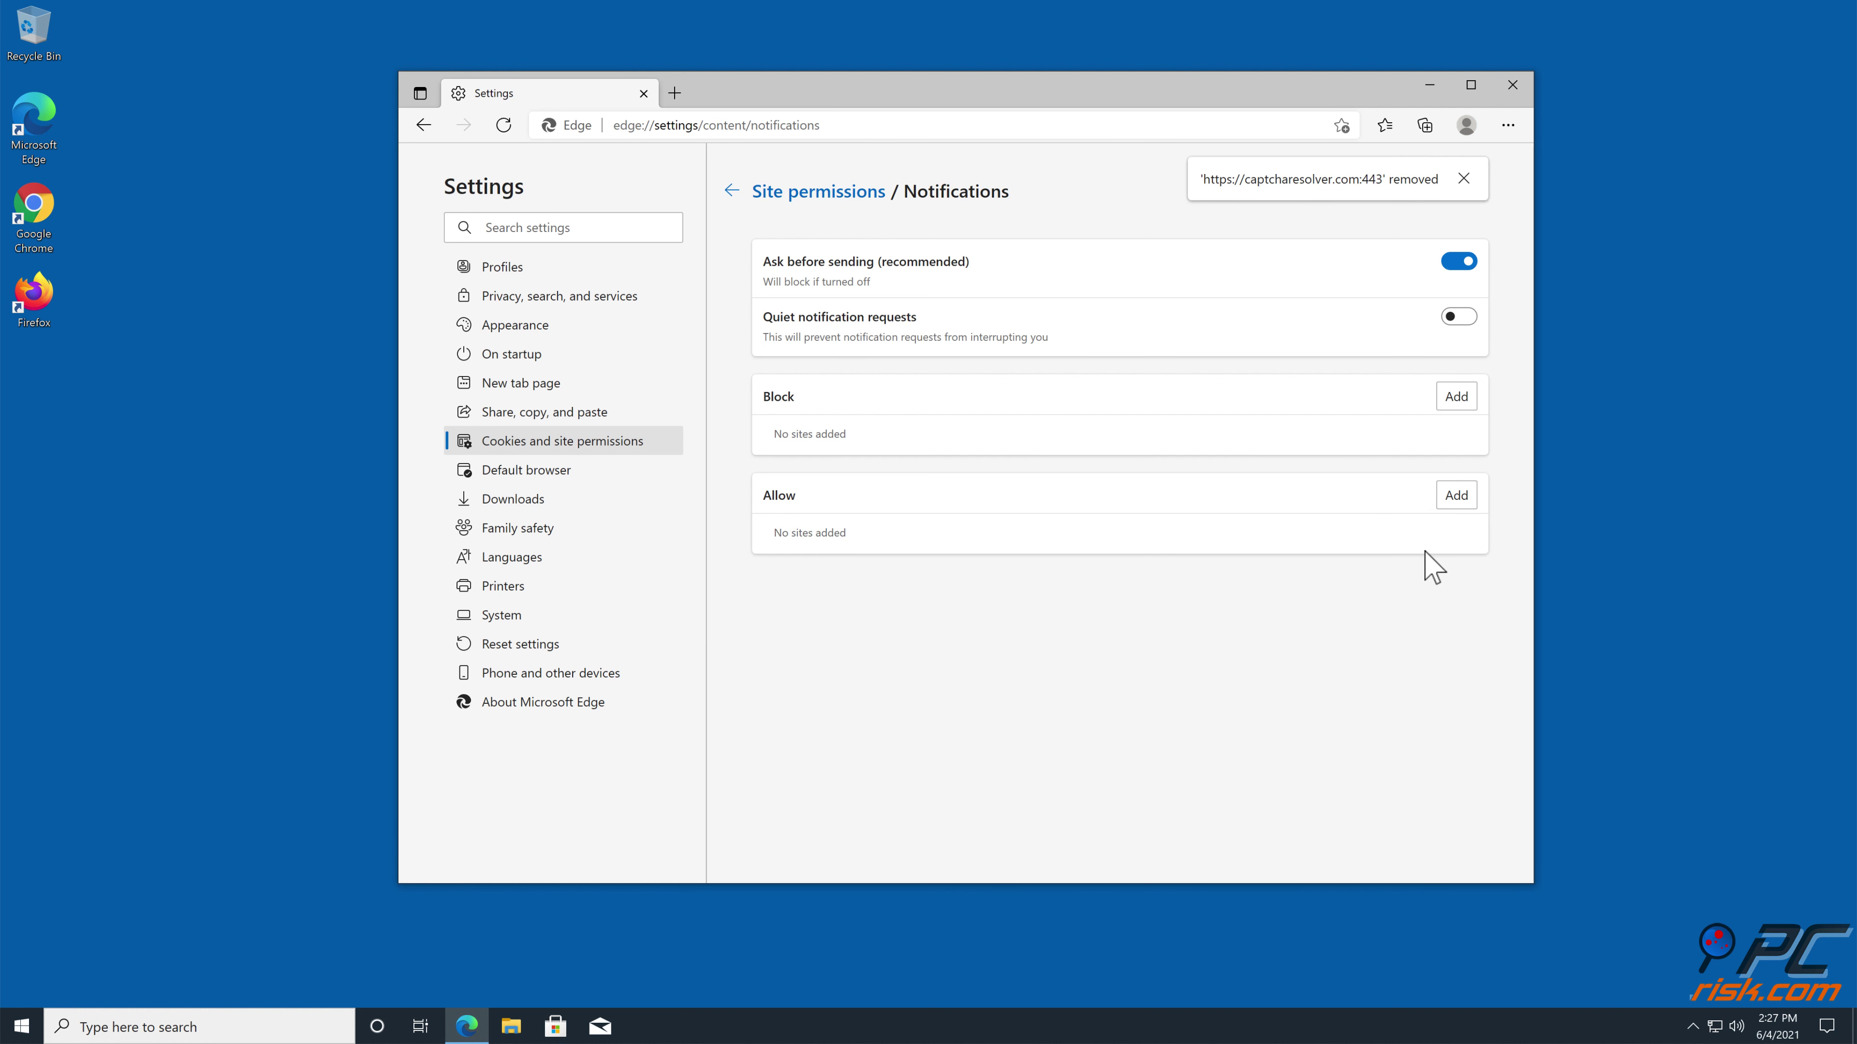
left_click(1511, 85)
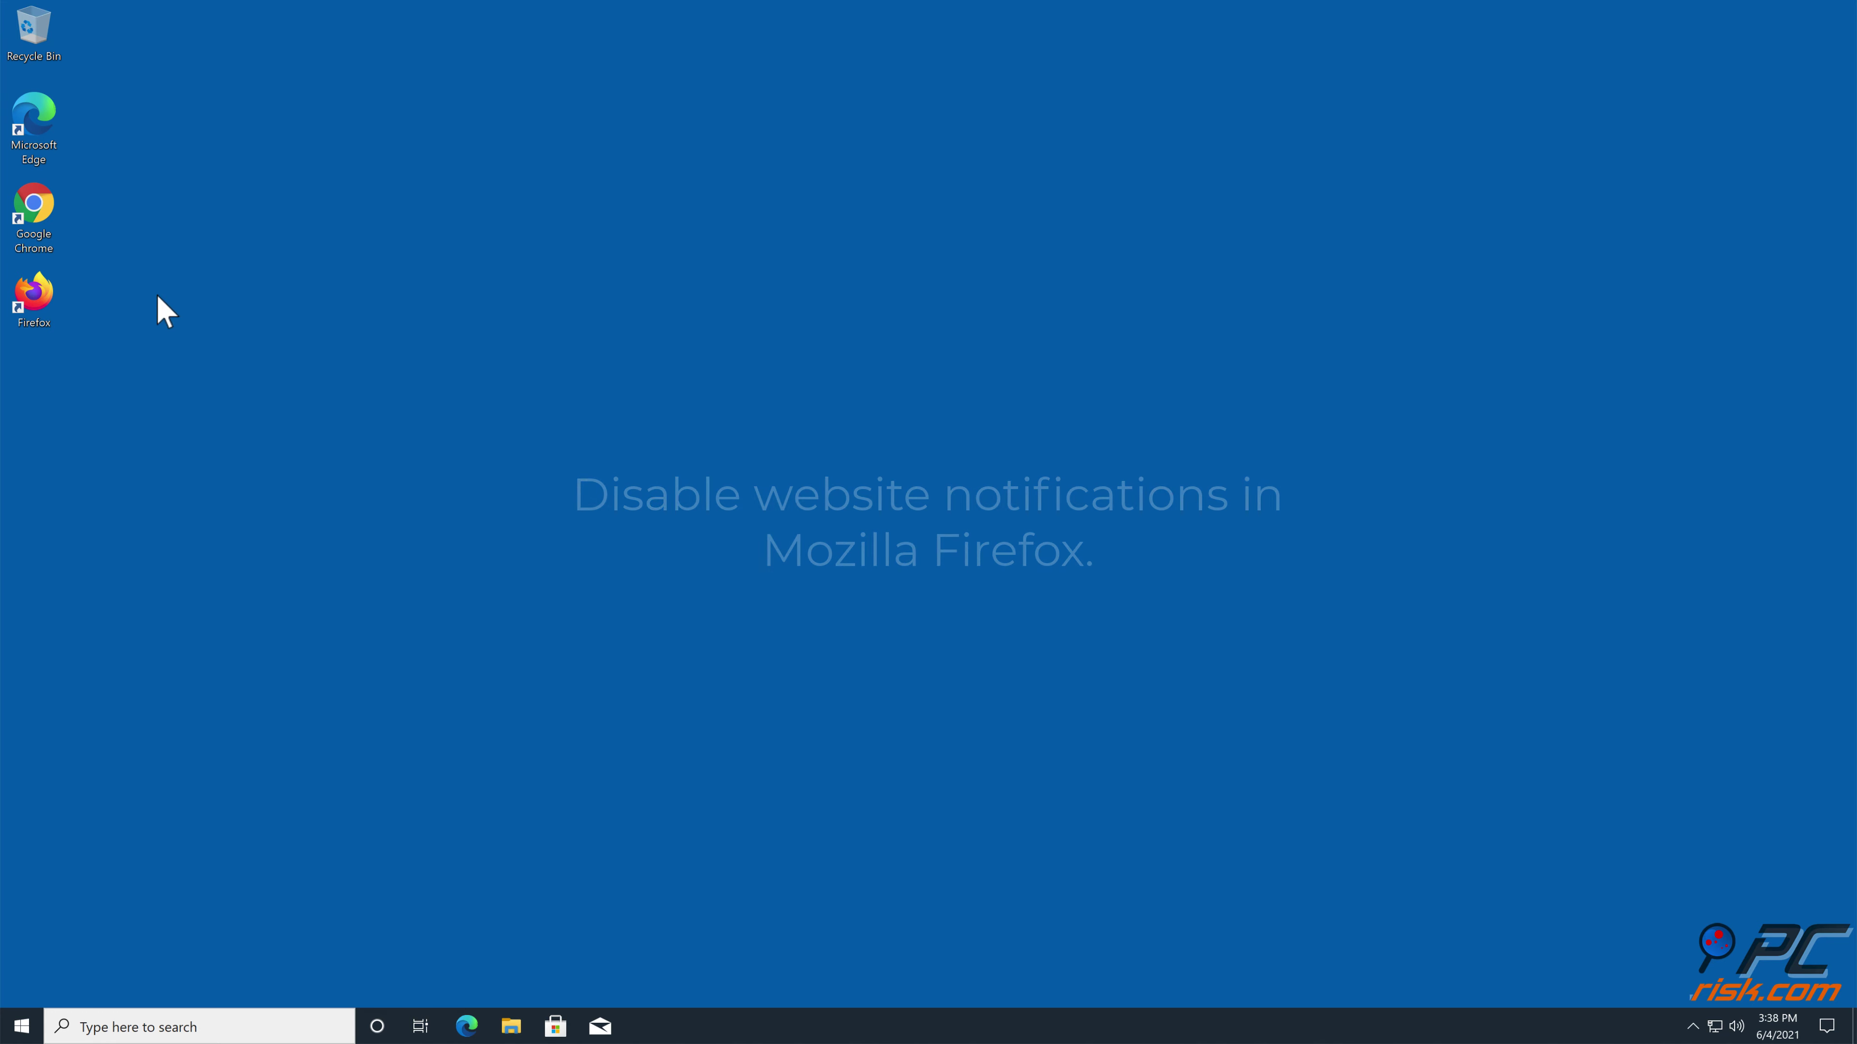
Launch Firefox and go to Settings > Privacy & Security, scrolled down to Permissions.
double_click(49, 297)
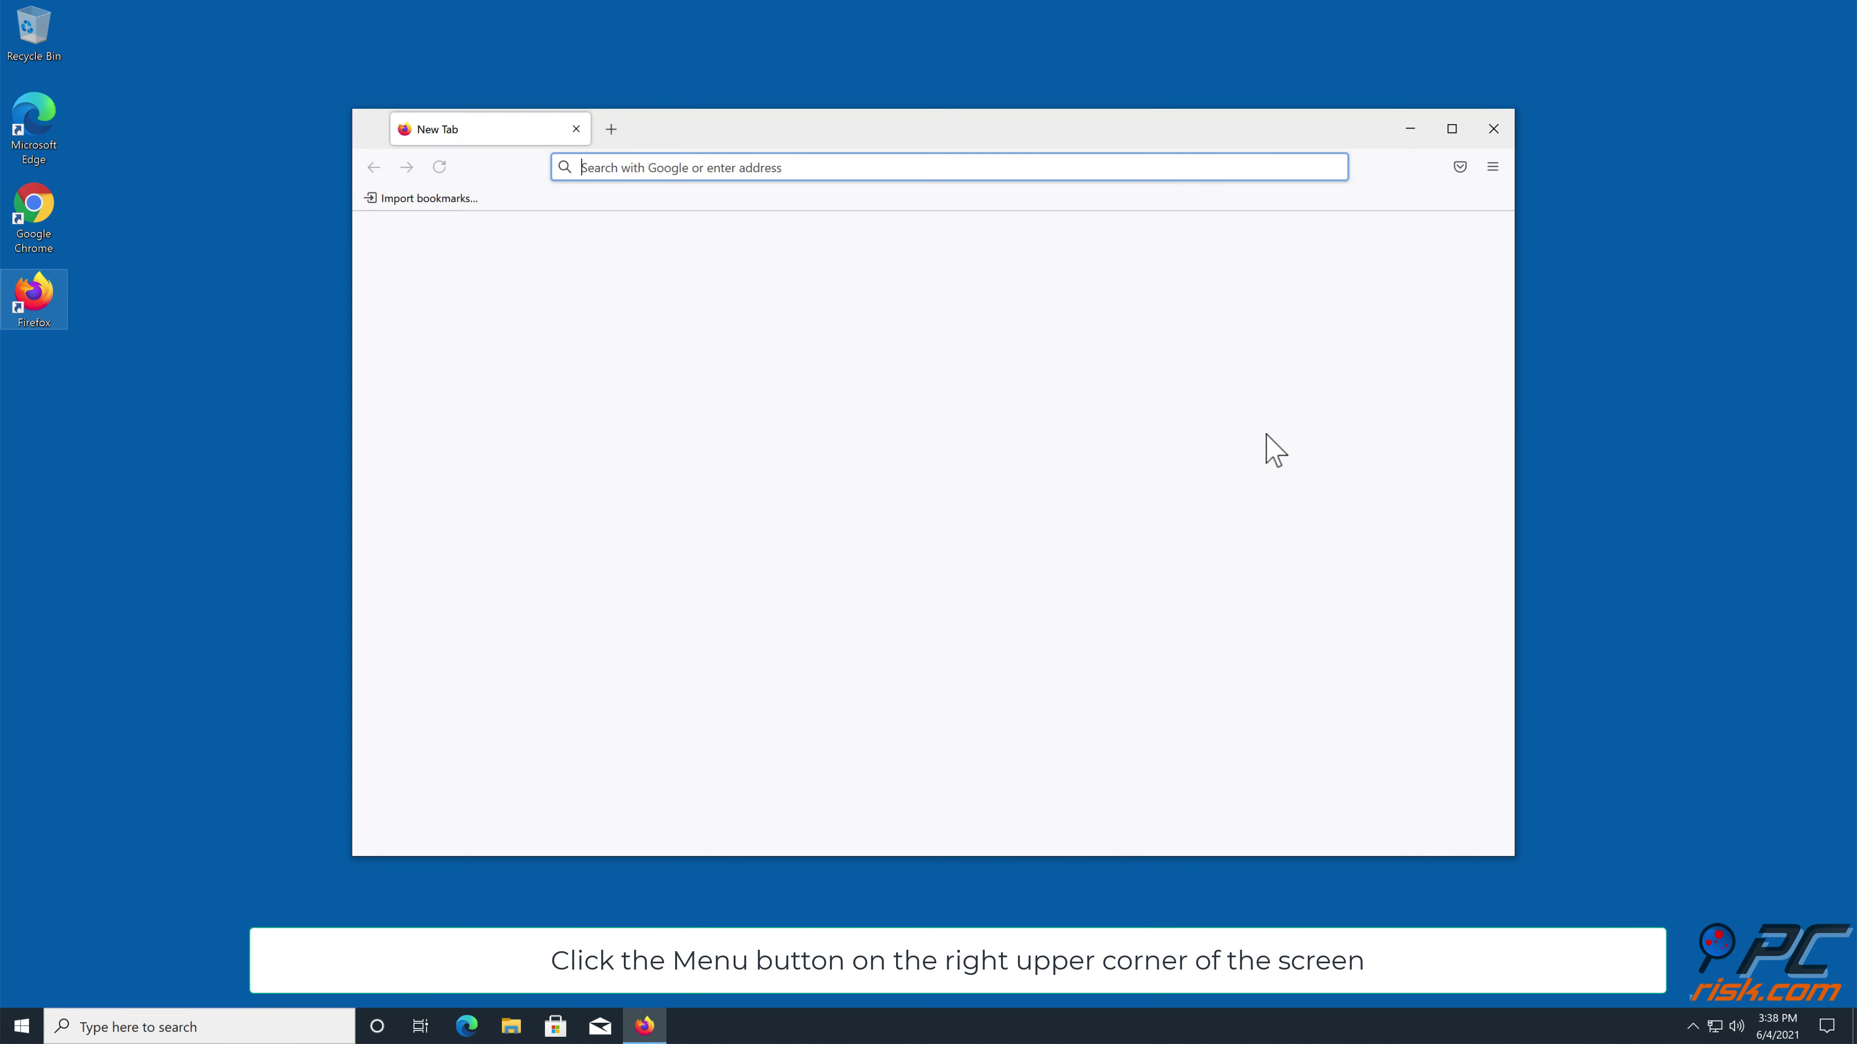
left_click(1492, 168)
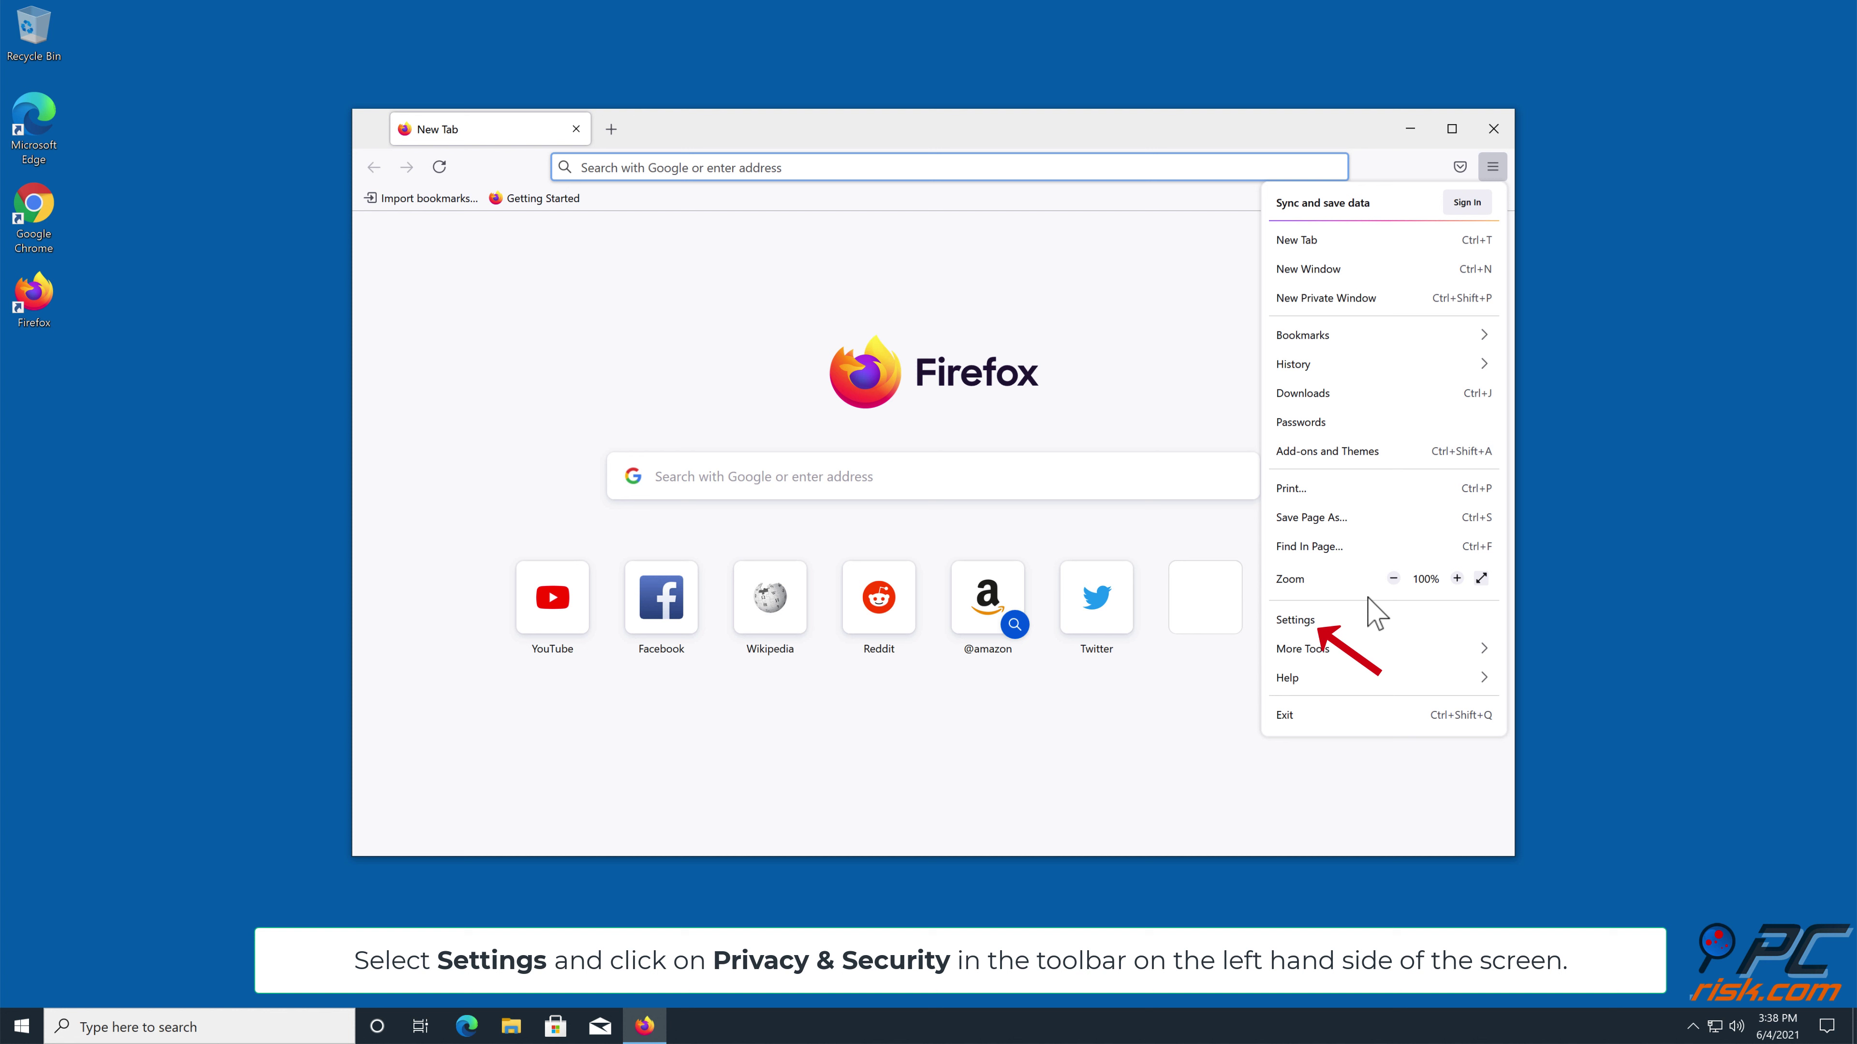
left_click(1297, 619)
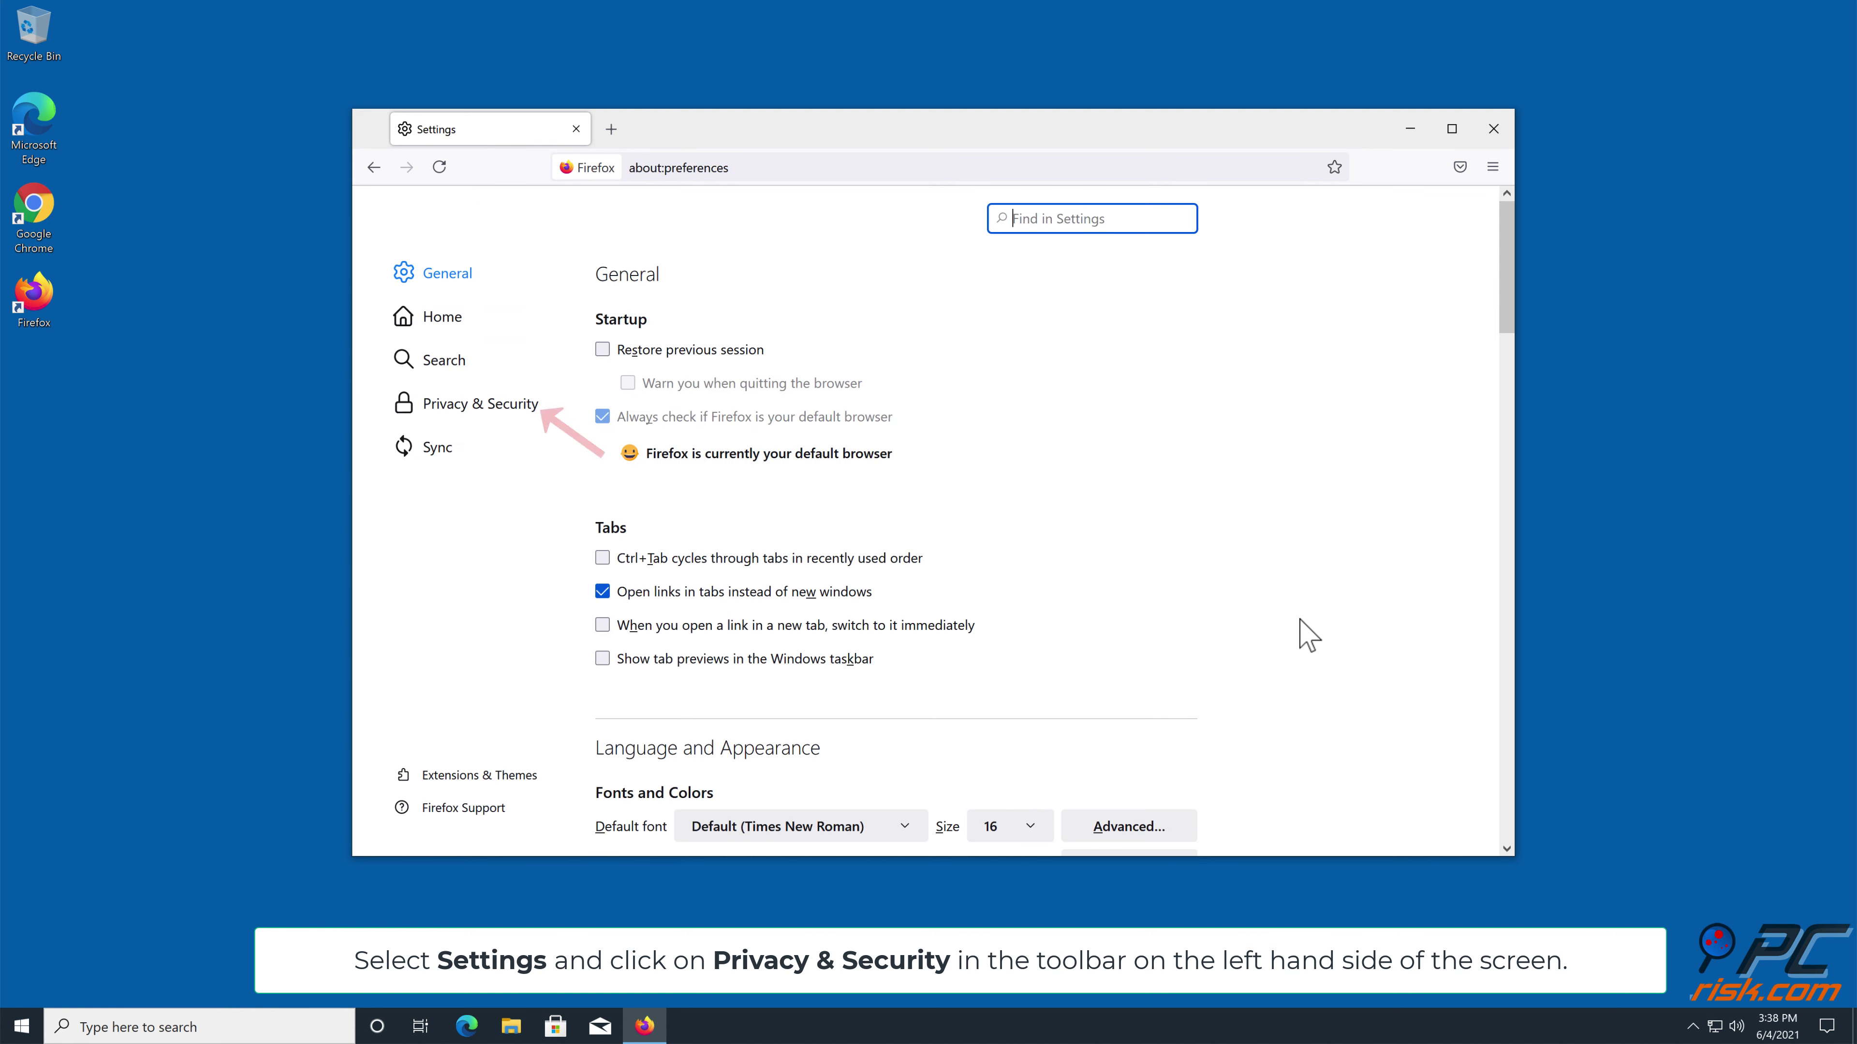
left_click(450, 407)
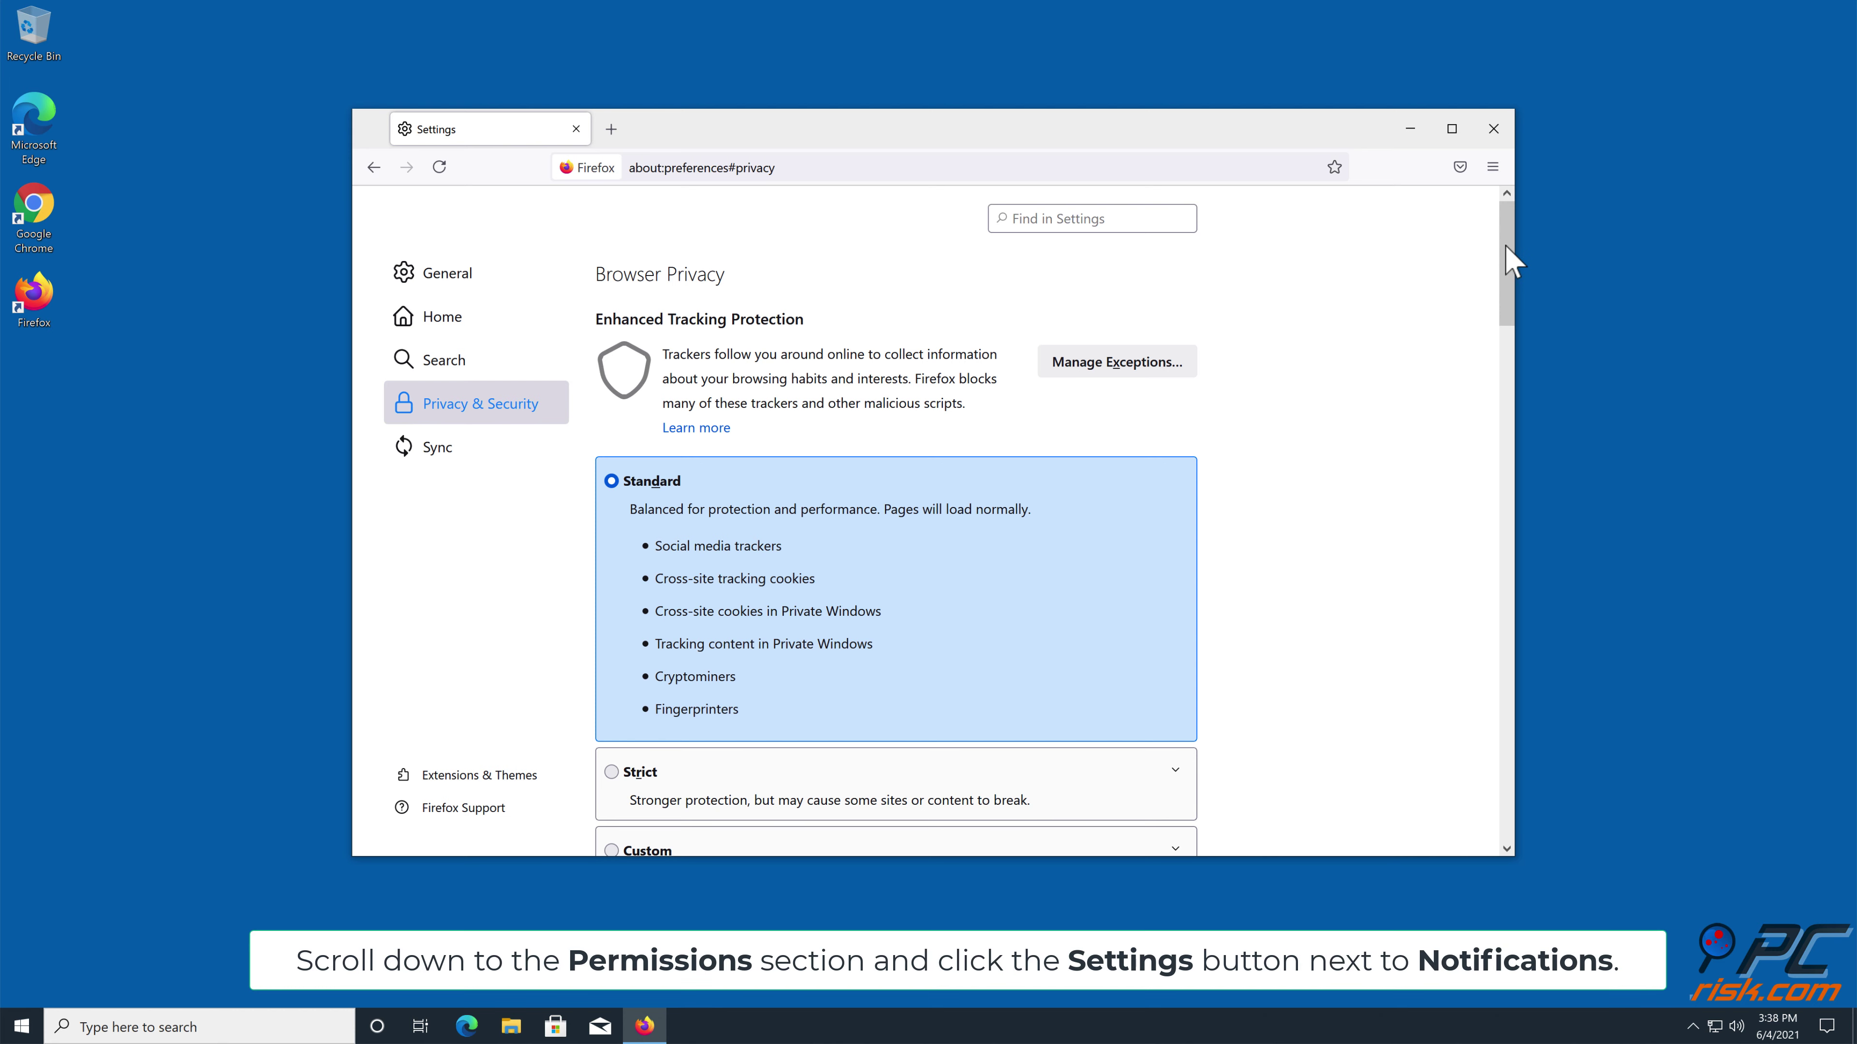
left_click_drag(1511, 262, 1474, 580)
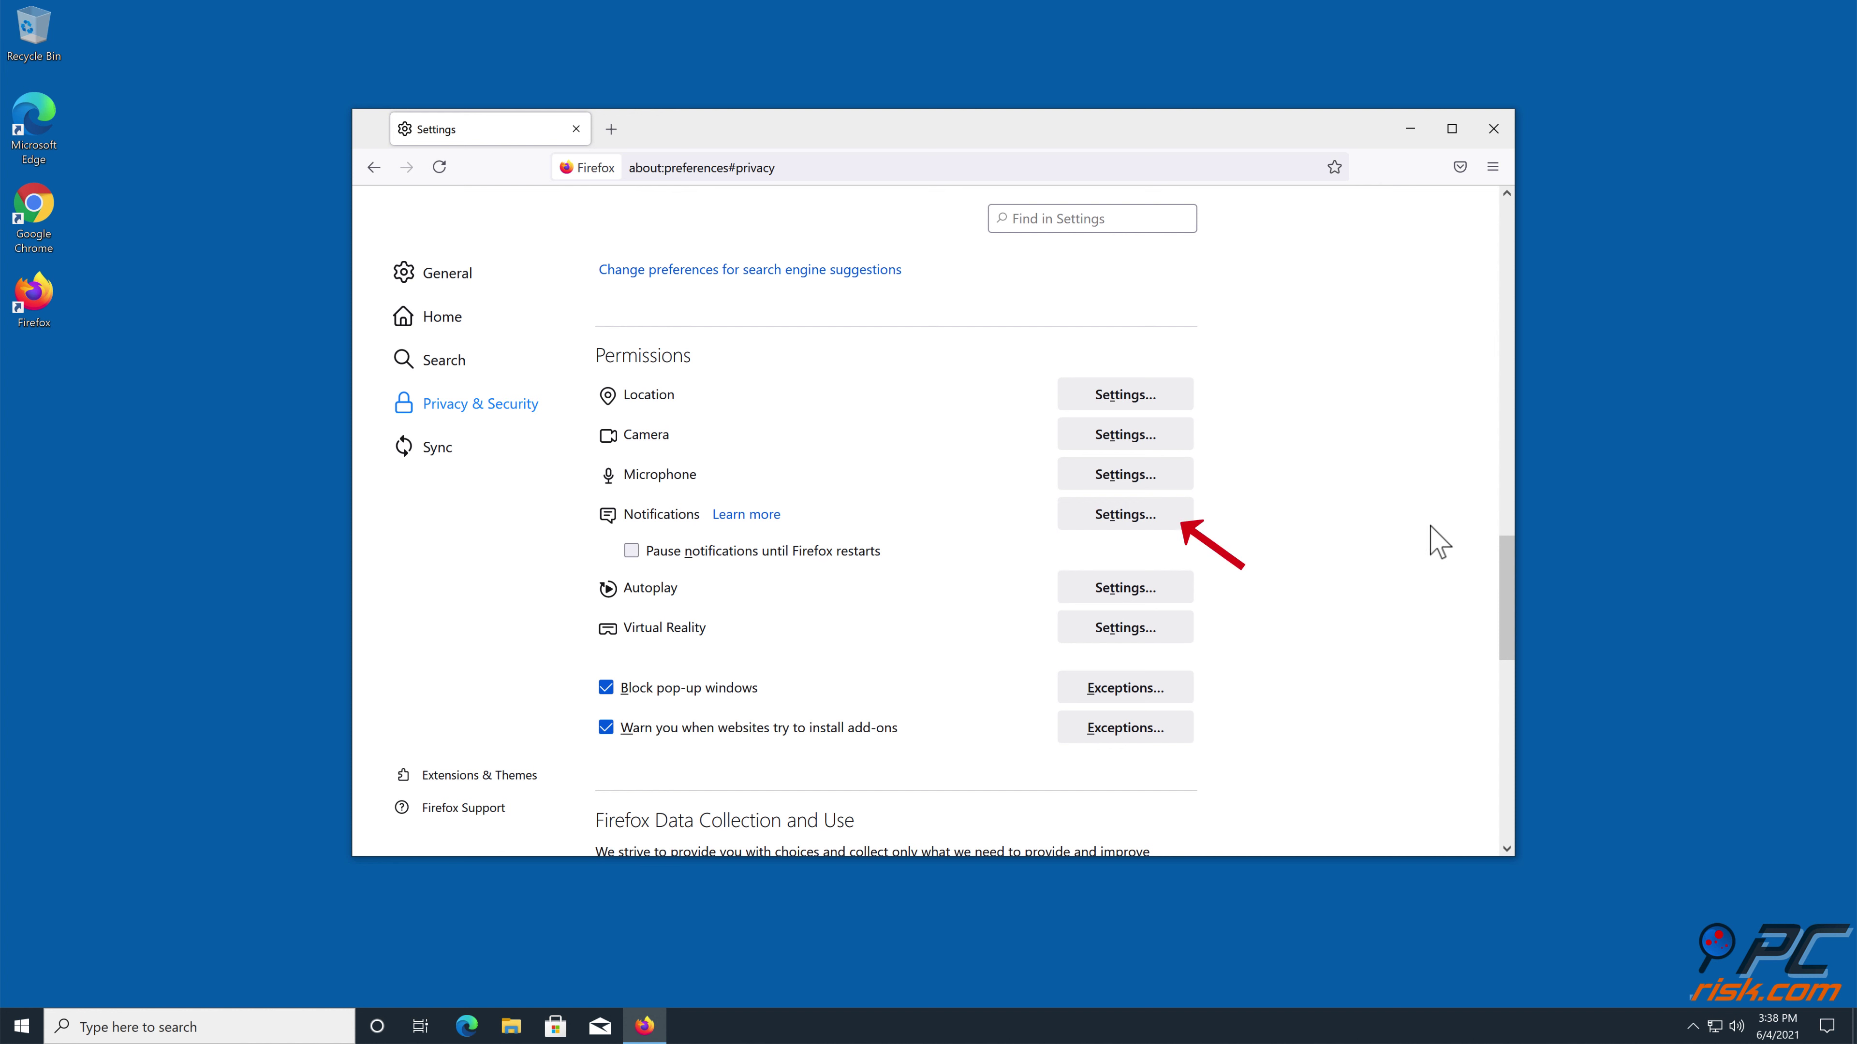
Set h.captcharesolver.com's notification status to Block, save the changes, and close Firefox.
left_click(1114, 516)
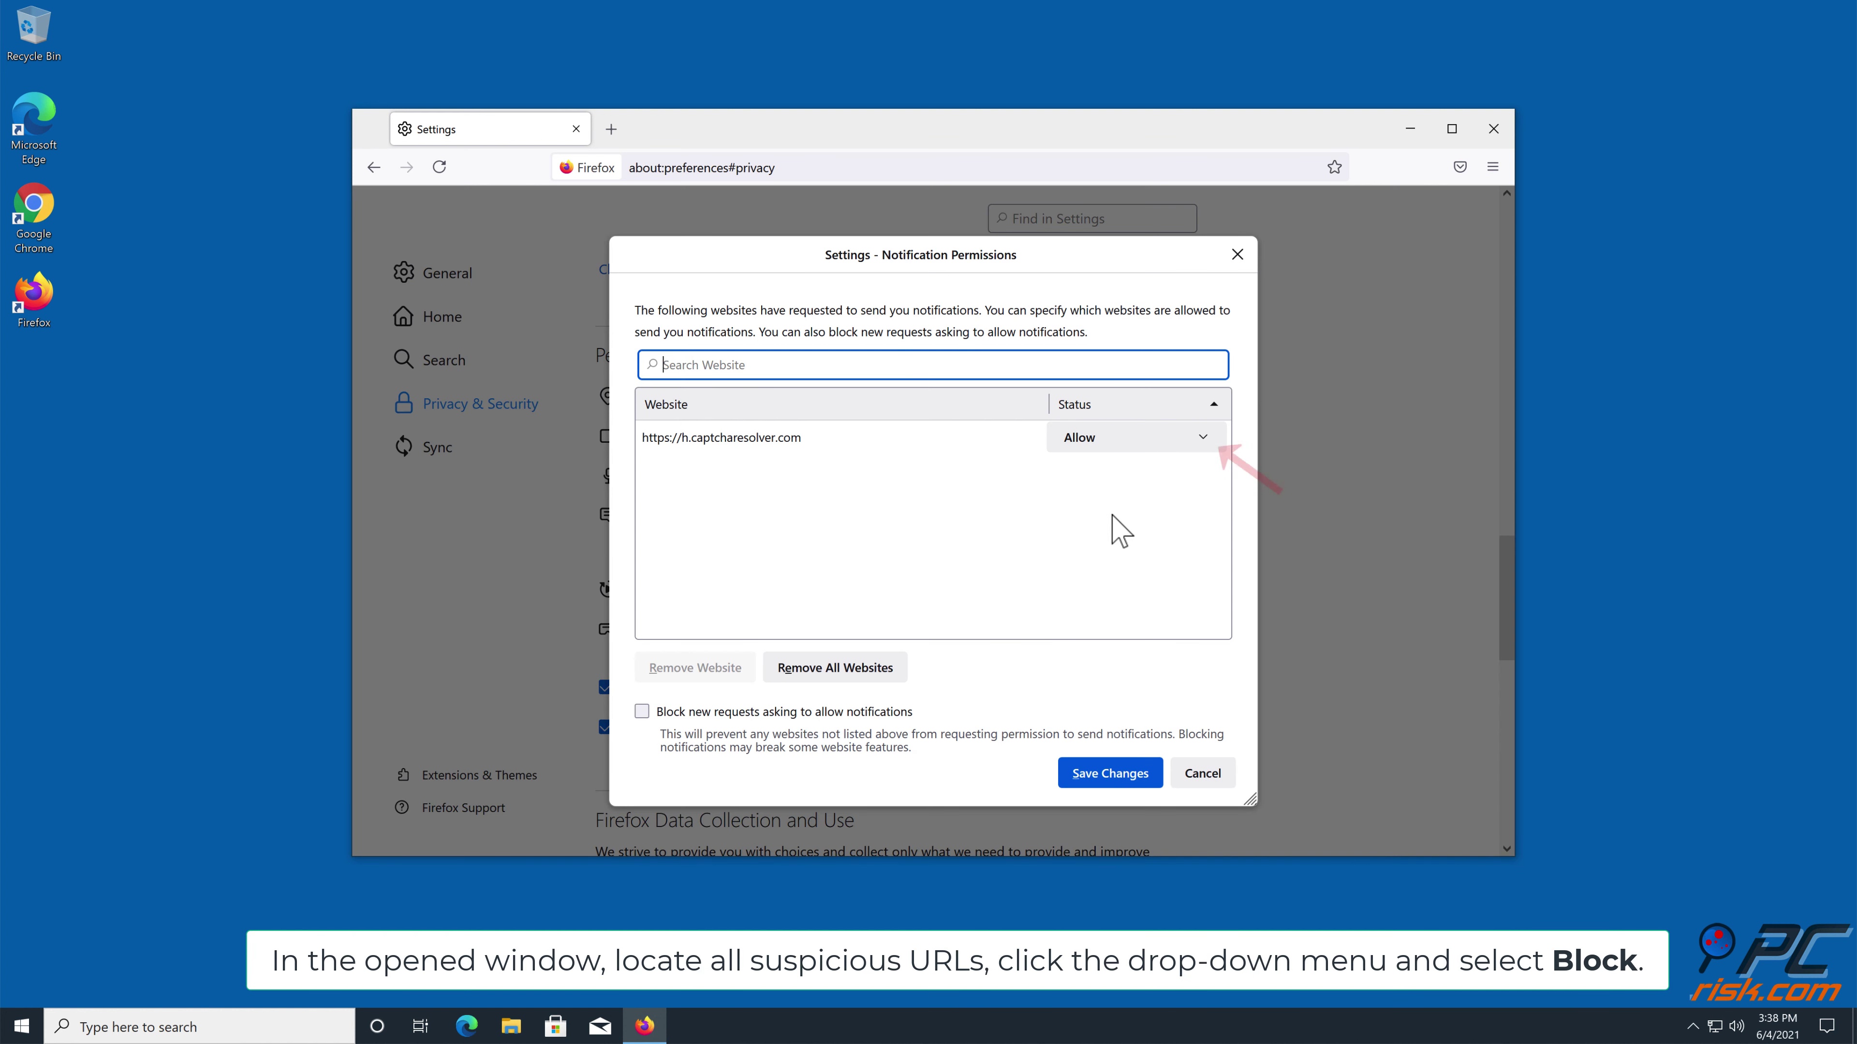
left_click(1203, 439)
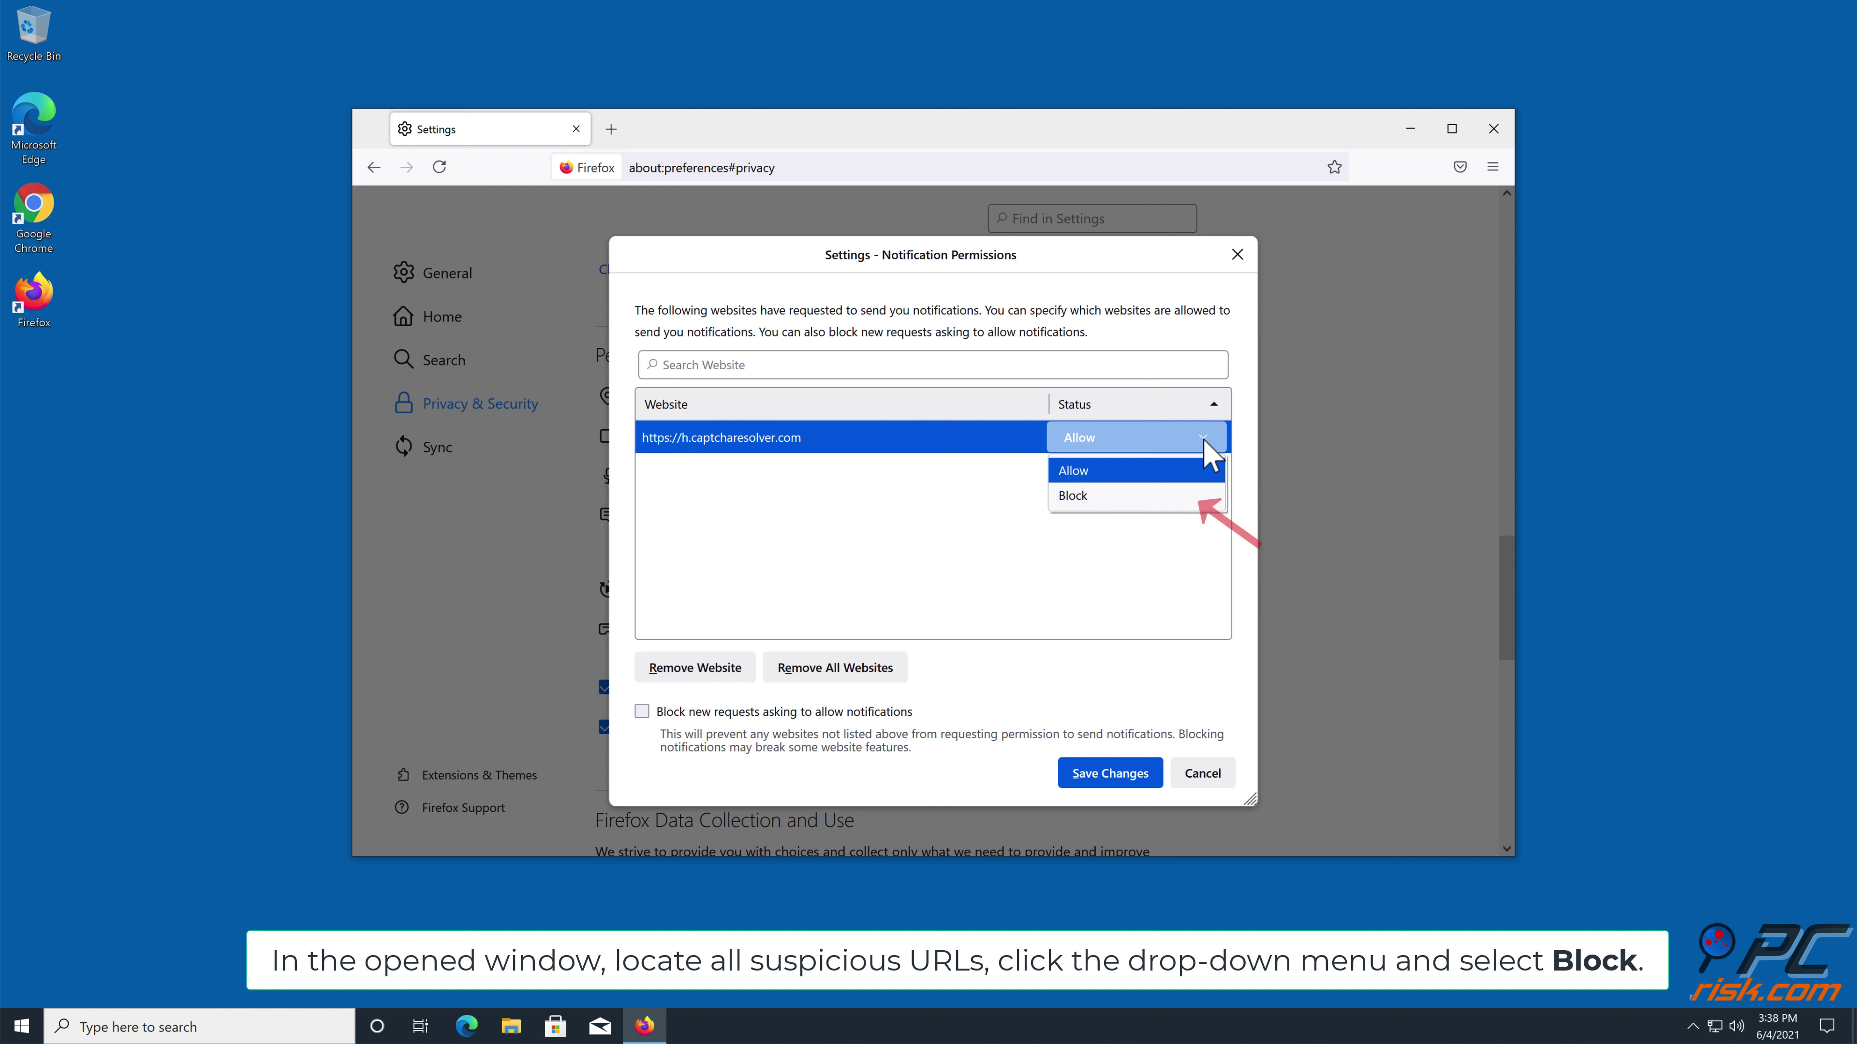
left_click(1106, 496)
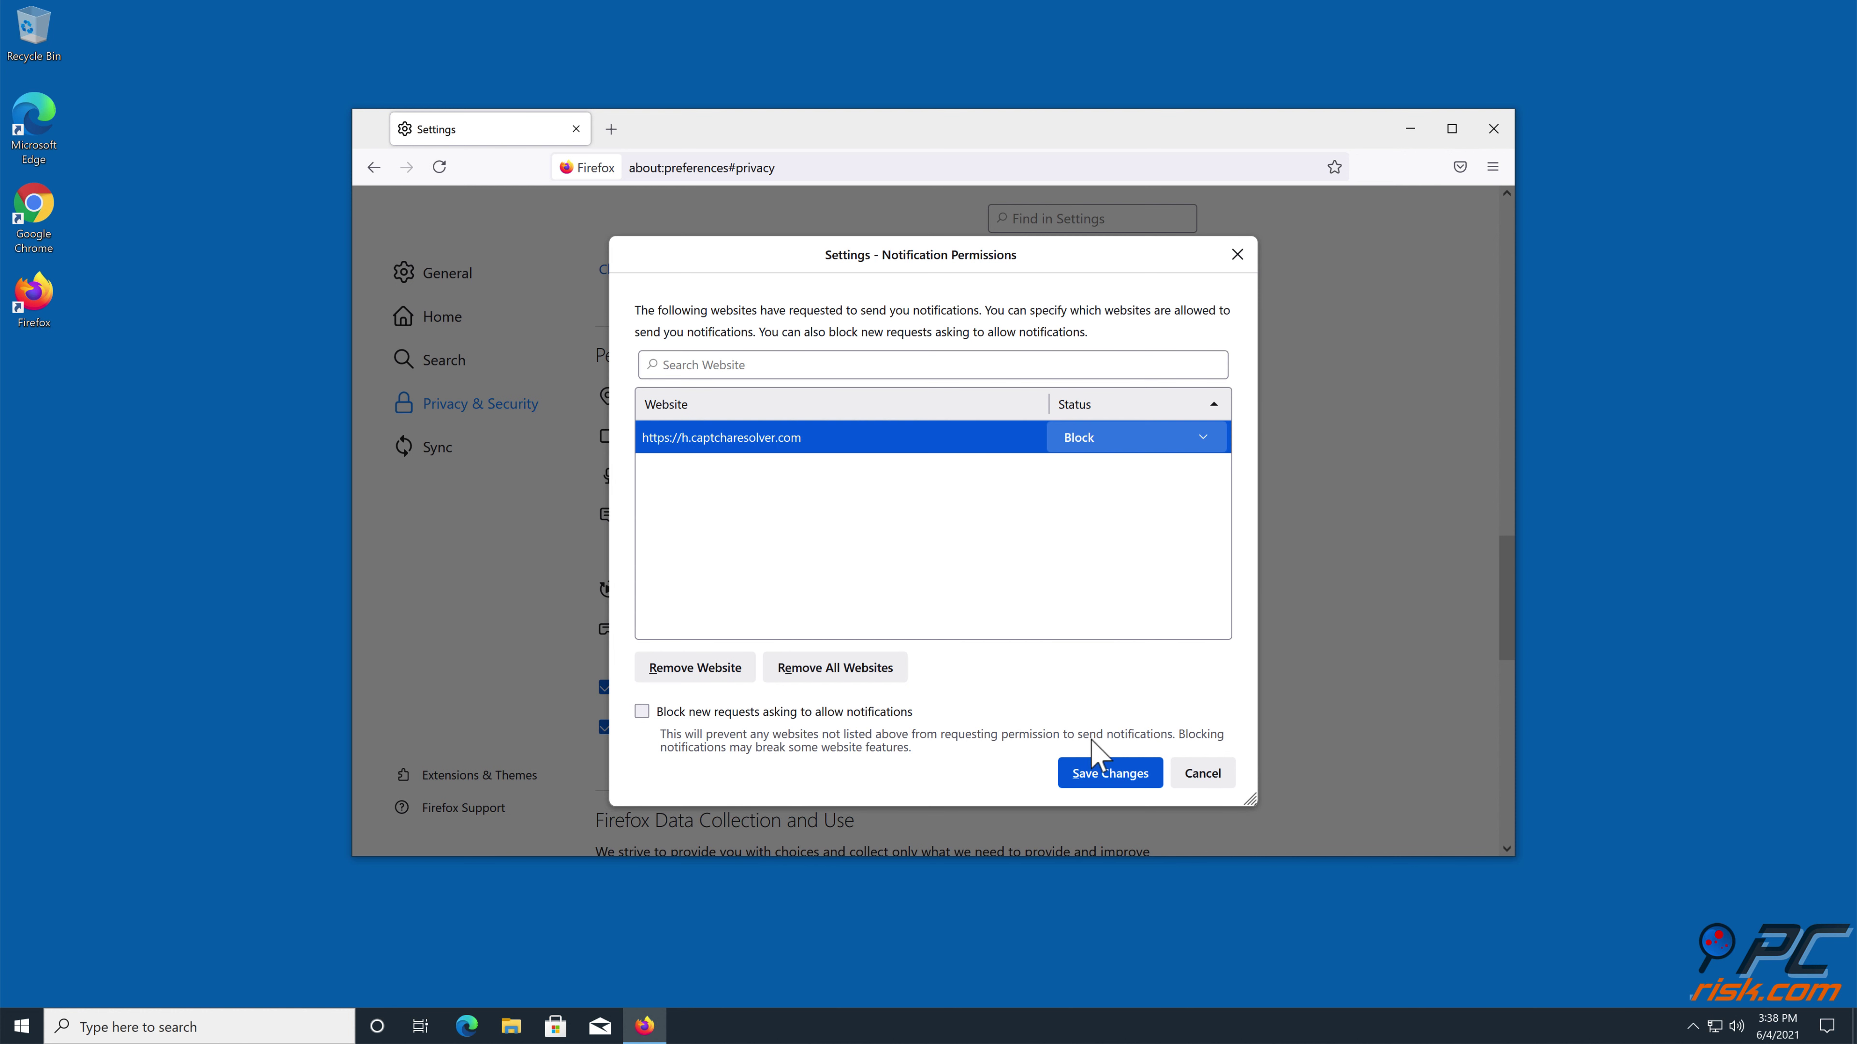
left_click(1108, 779)
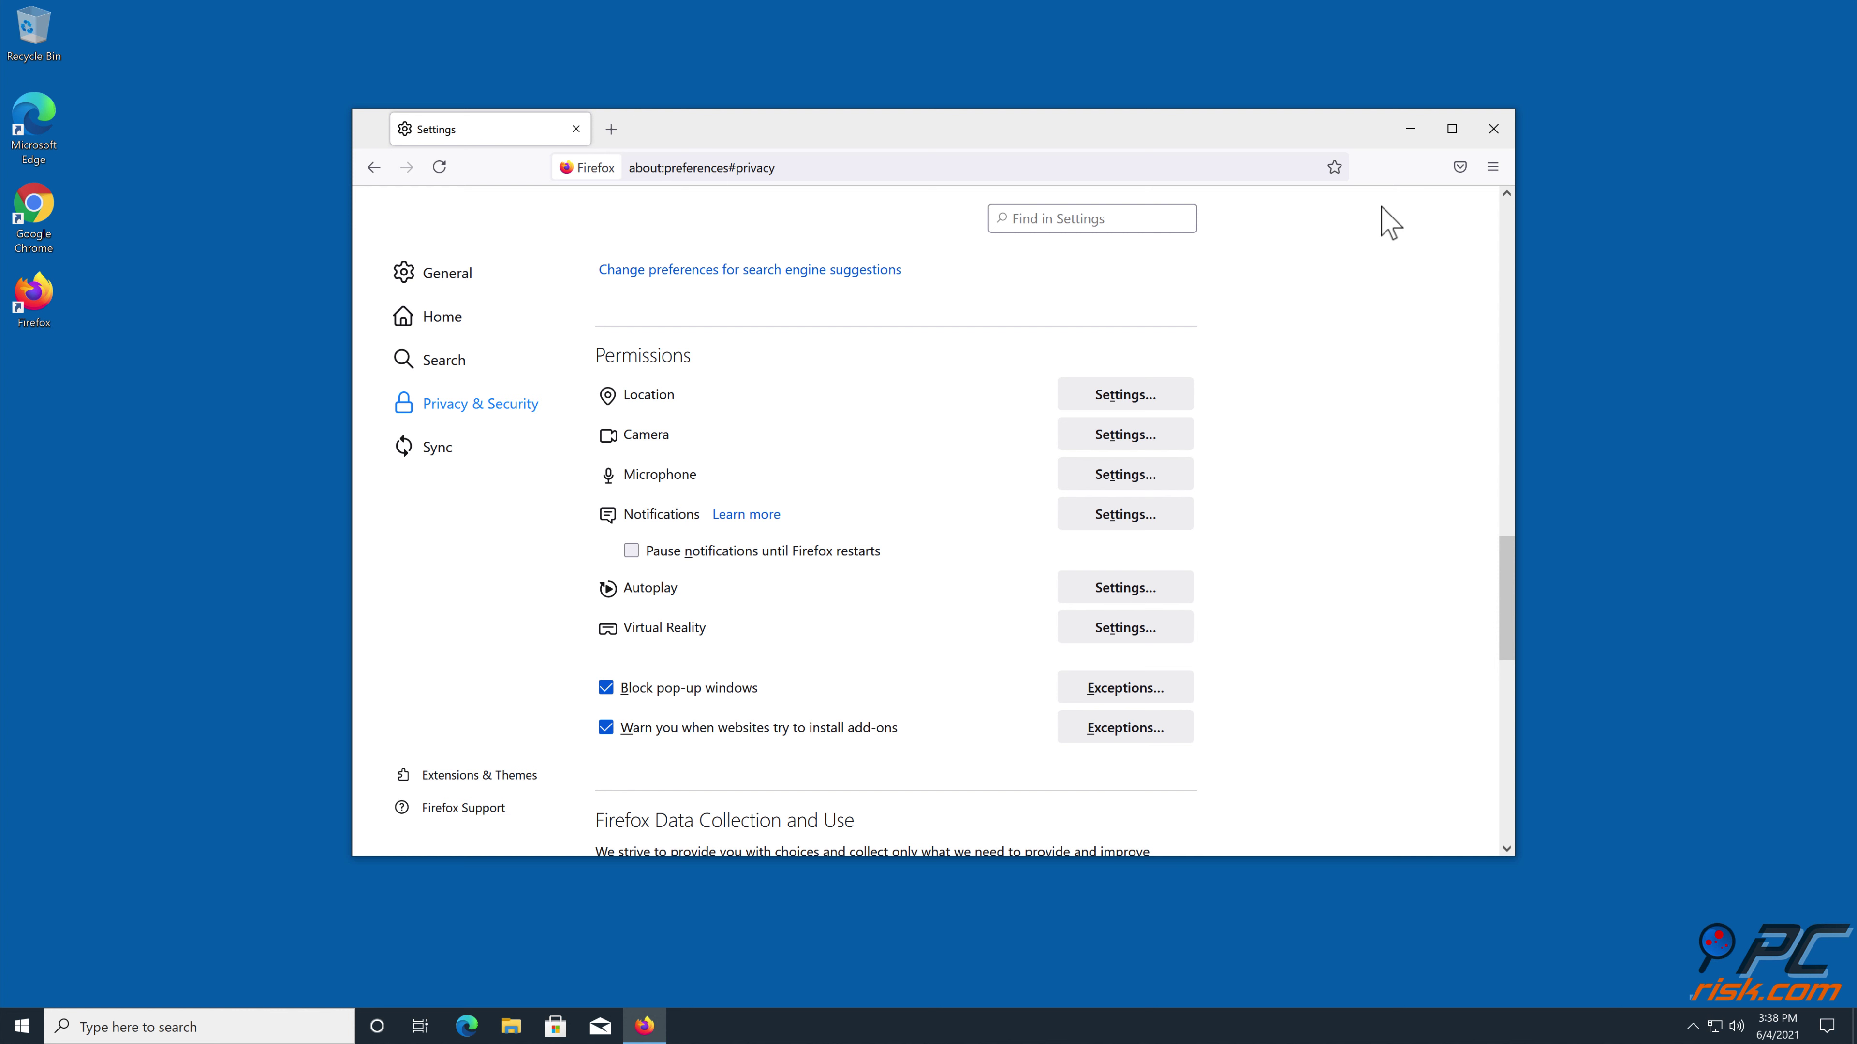
left_click(1491, 130)
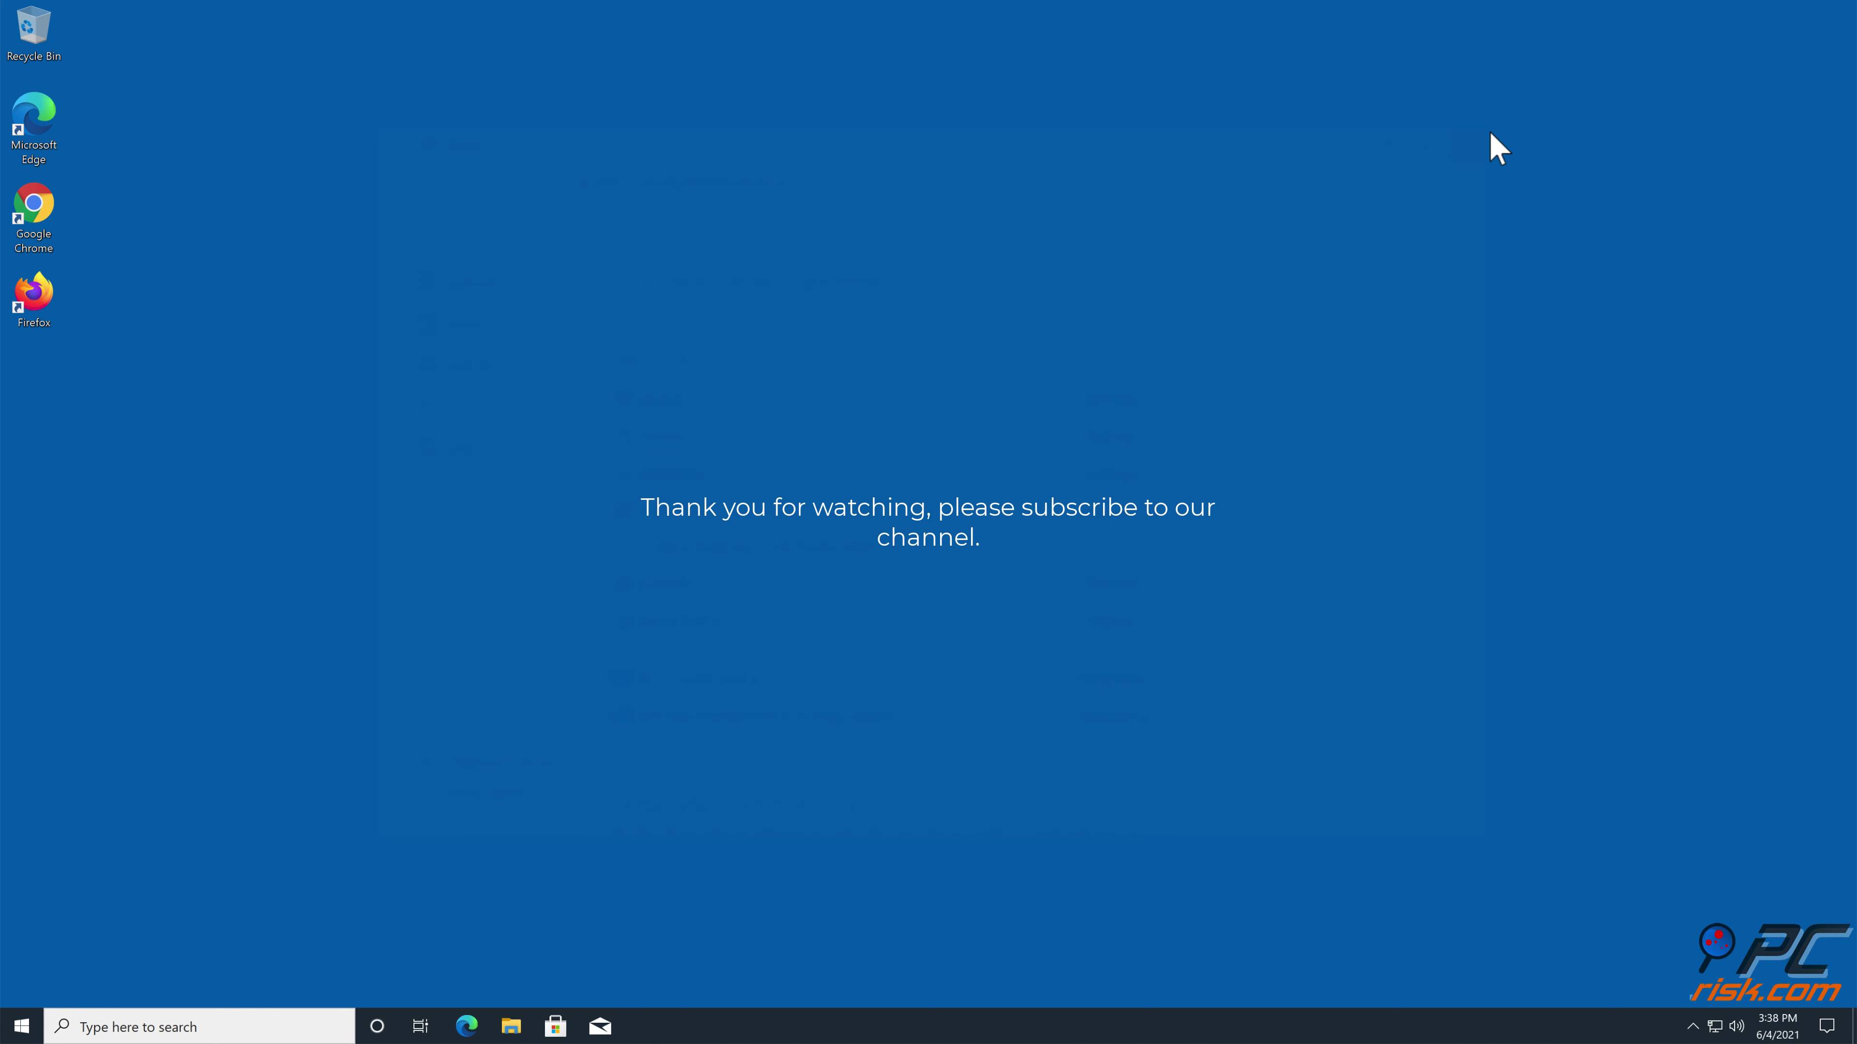